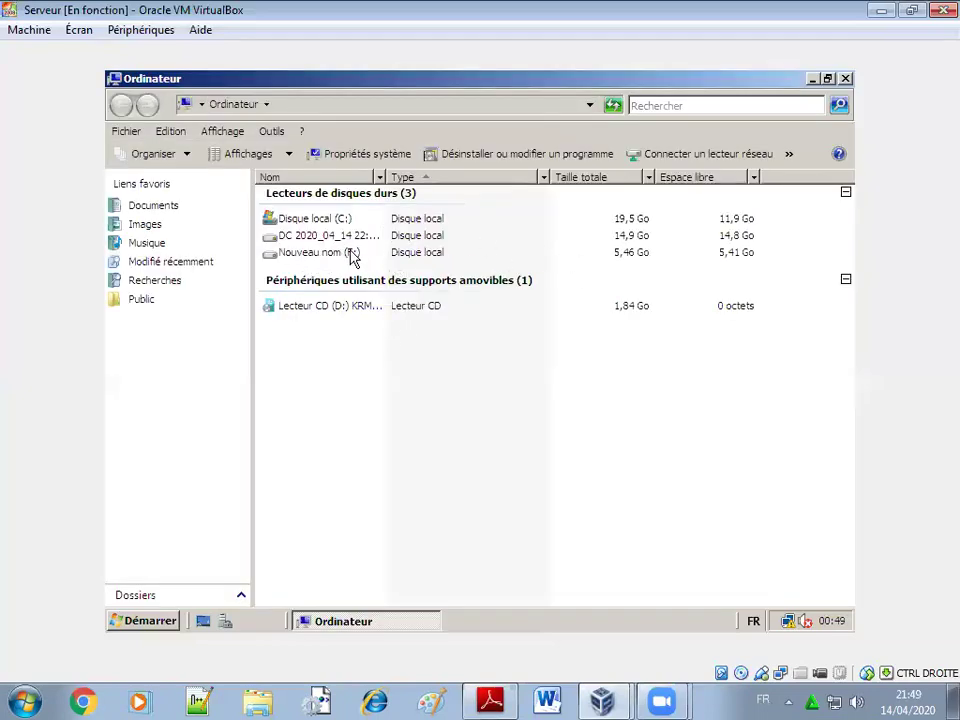
# Look through the folders on drive F: and view the shadow copy settings in the drive's properties.
pyautogui.doubleClick(350, 258)
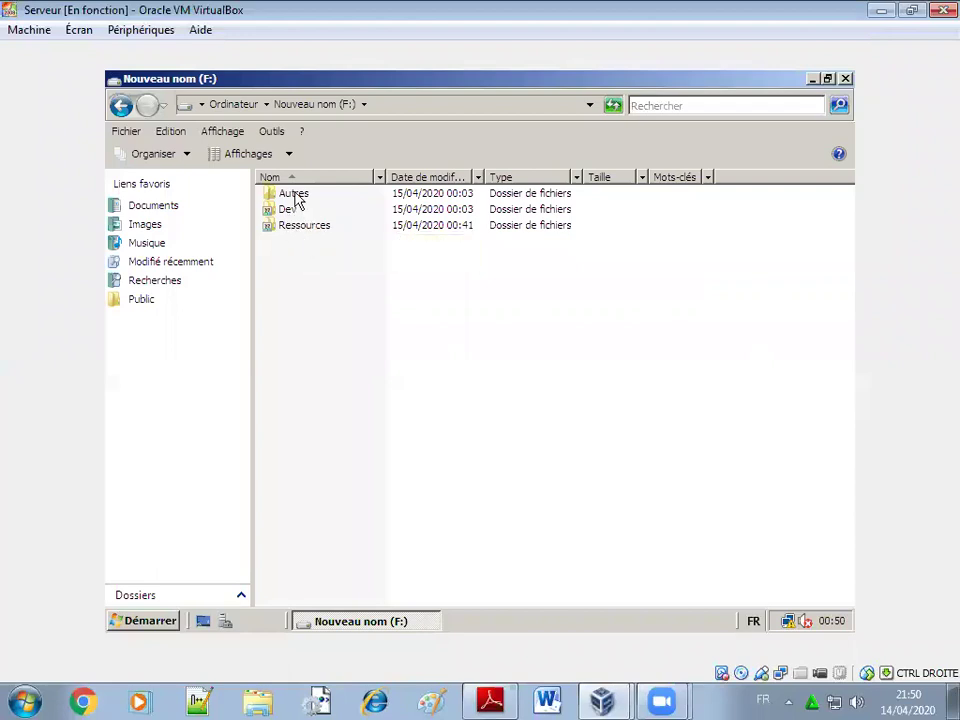
pyautogui.click(233, 108)
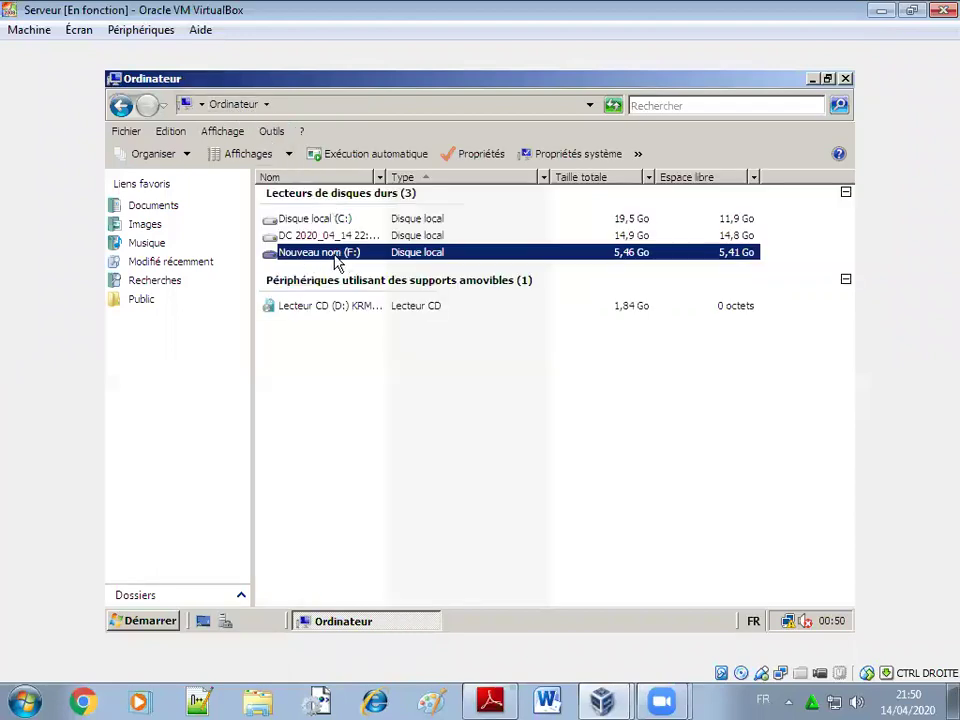
pyautogui.rightClick(341, 254)
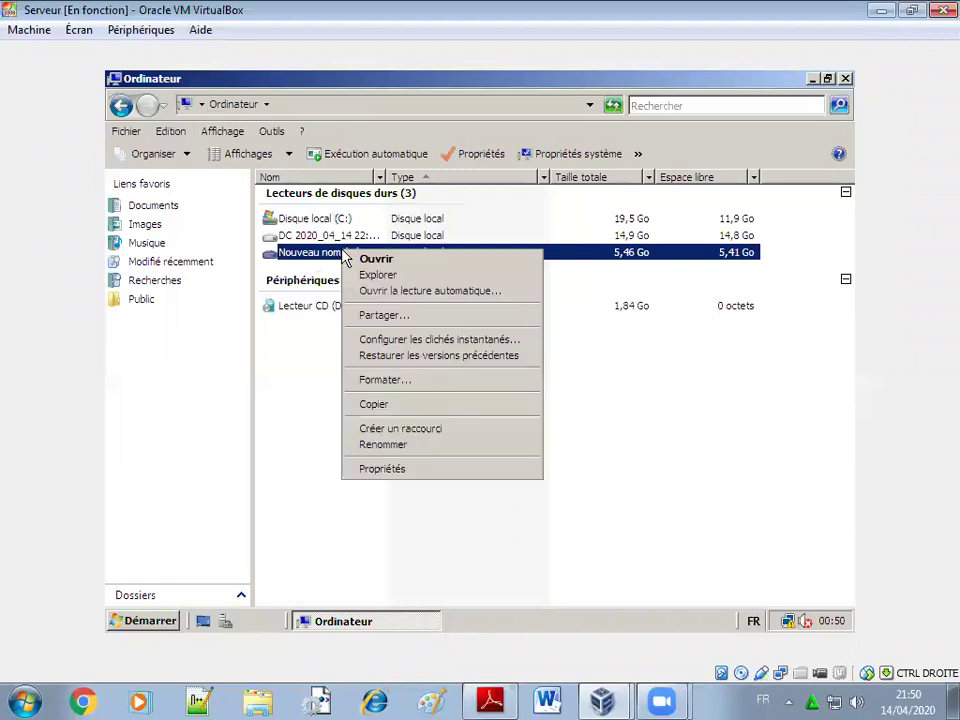
pyautogui.click(393, 469)
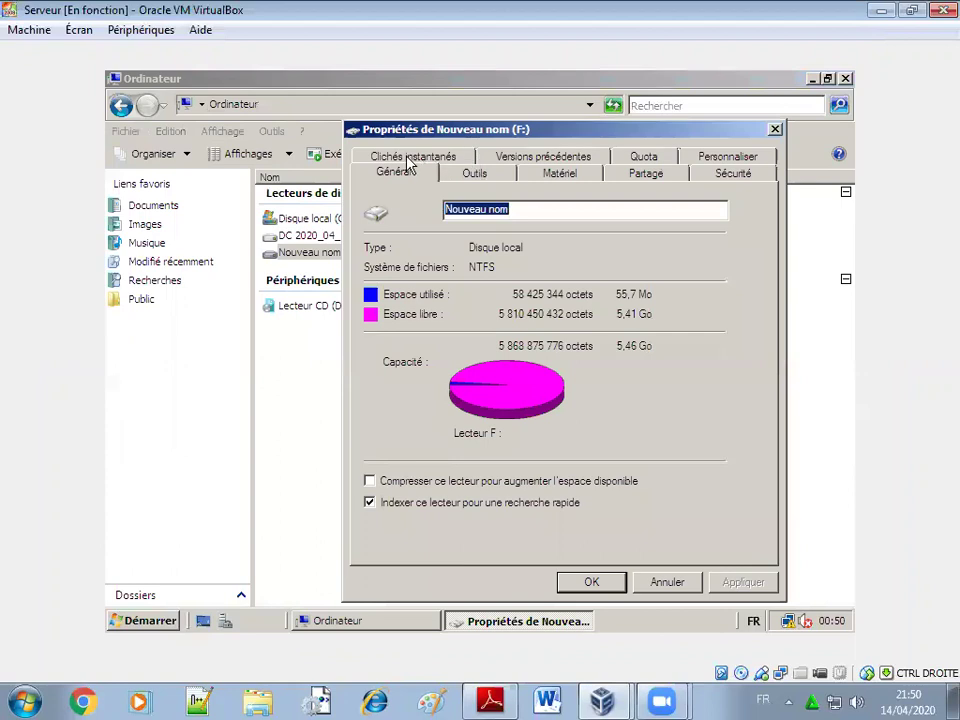
pyautogui.click(403, 157)
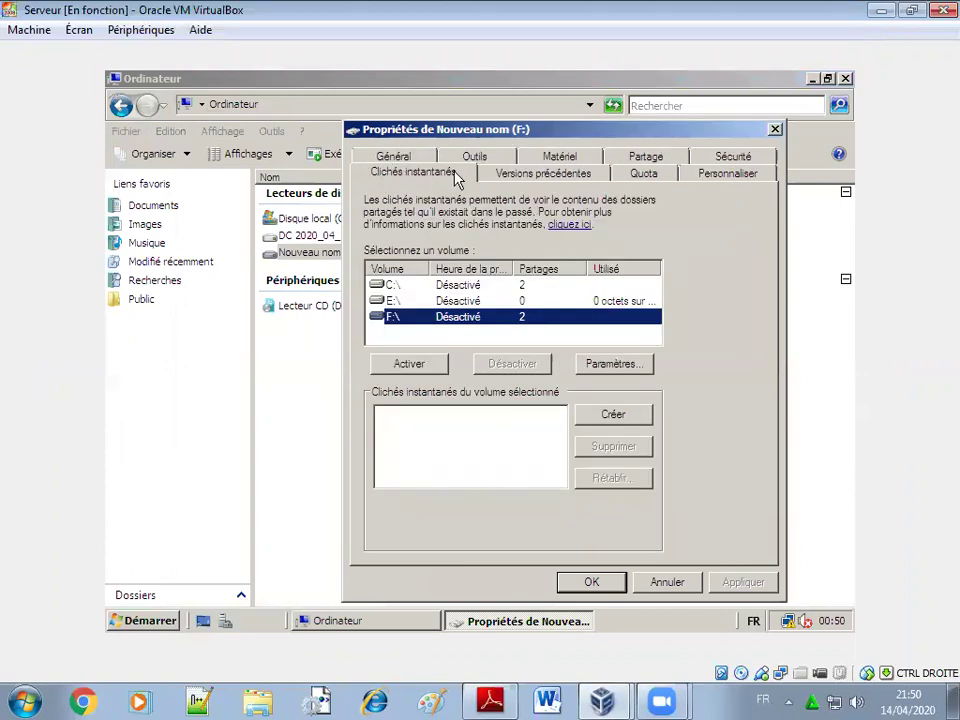
pyautogui.click(672, 586)
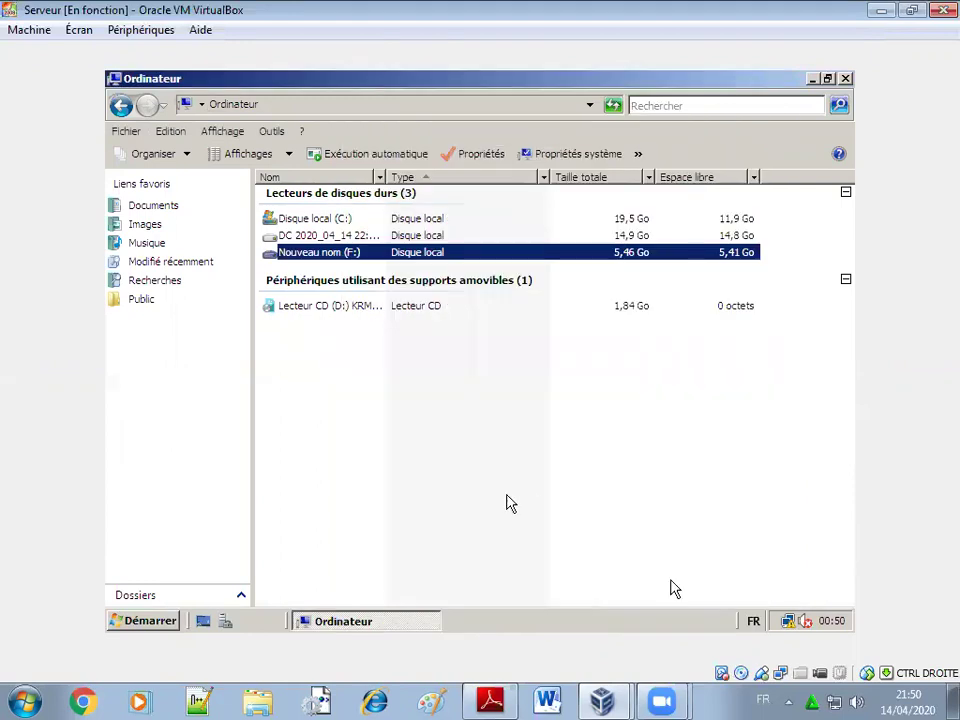
# View the shadow copy settings of volume F: through Disk Management in Server Manager and close the console.
pyautogui.click(140, 620)
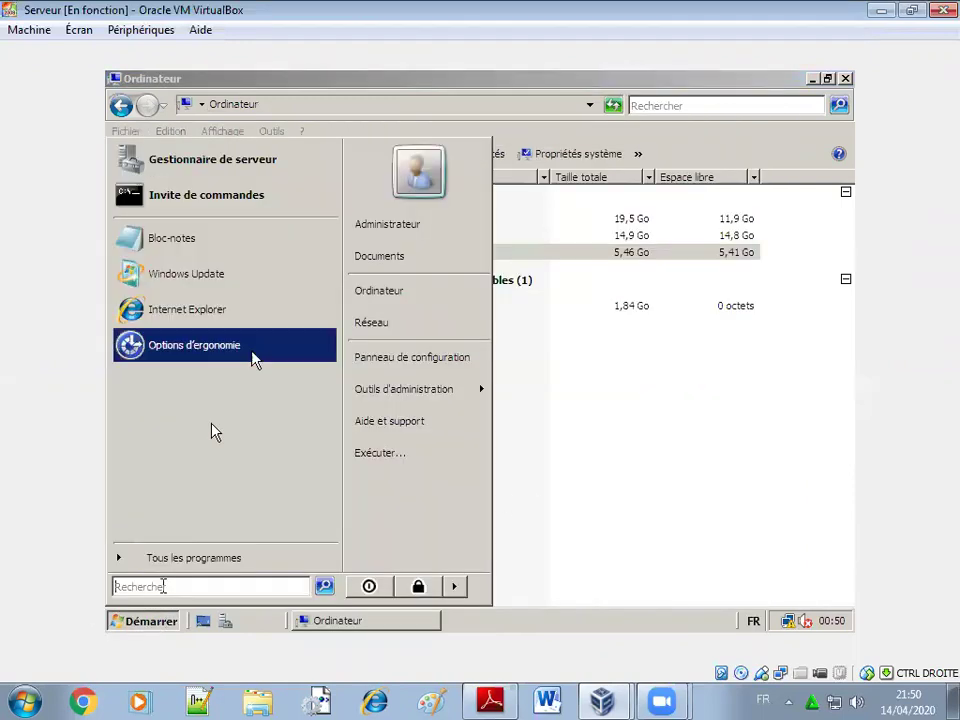
pyautogui.click(225, 170)
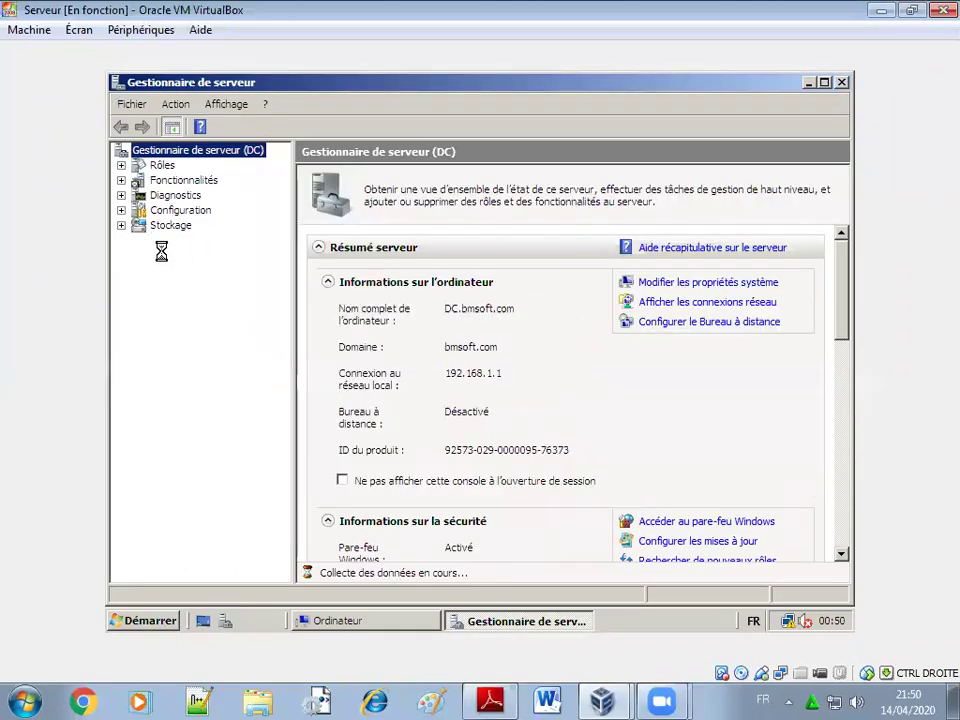
pyautogui.click(121, 225)
pyautogui.click(211, 259)
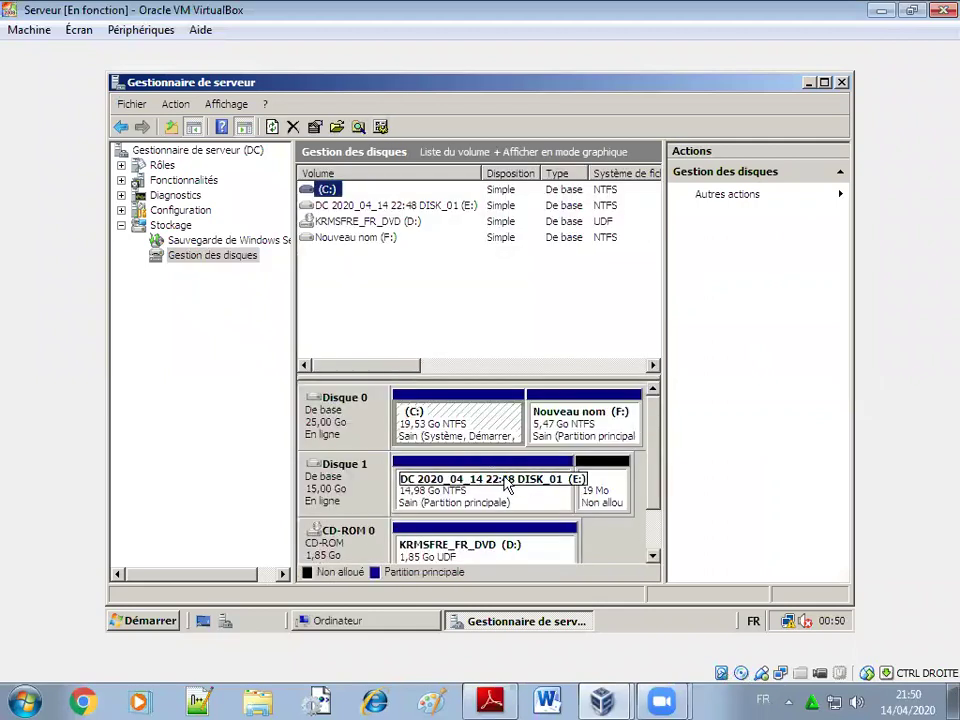
pyautogui.rightClick(617, 434)
pyautogui.click(624, 394)
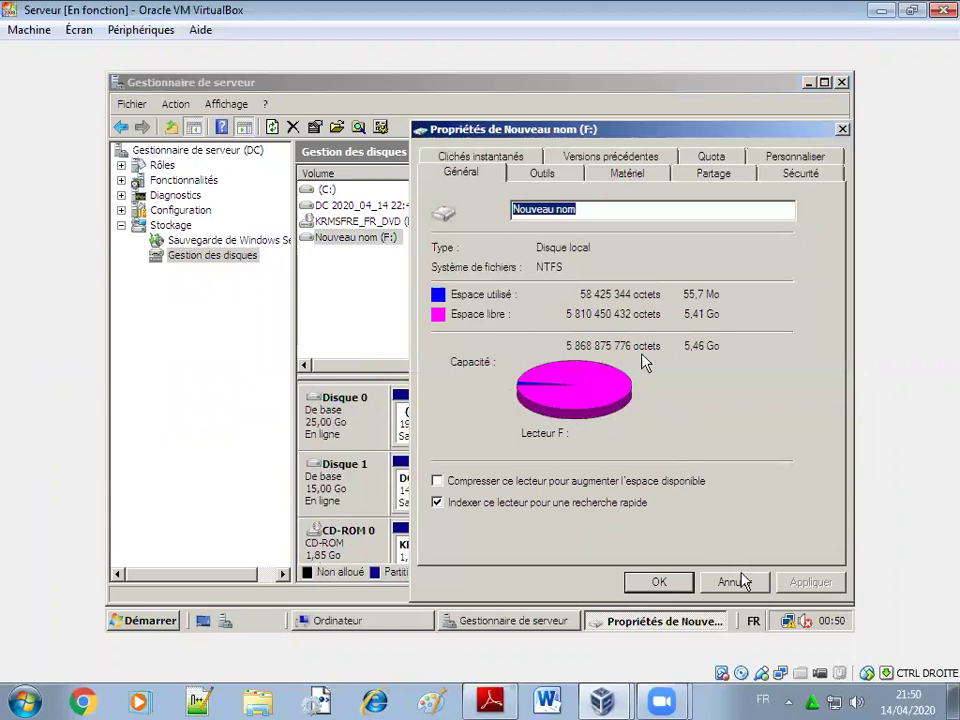
pyautogui.click(492, 157)
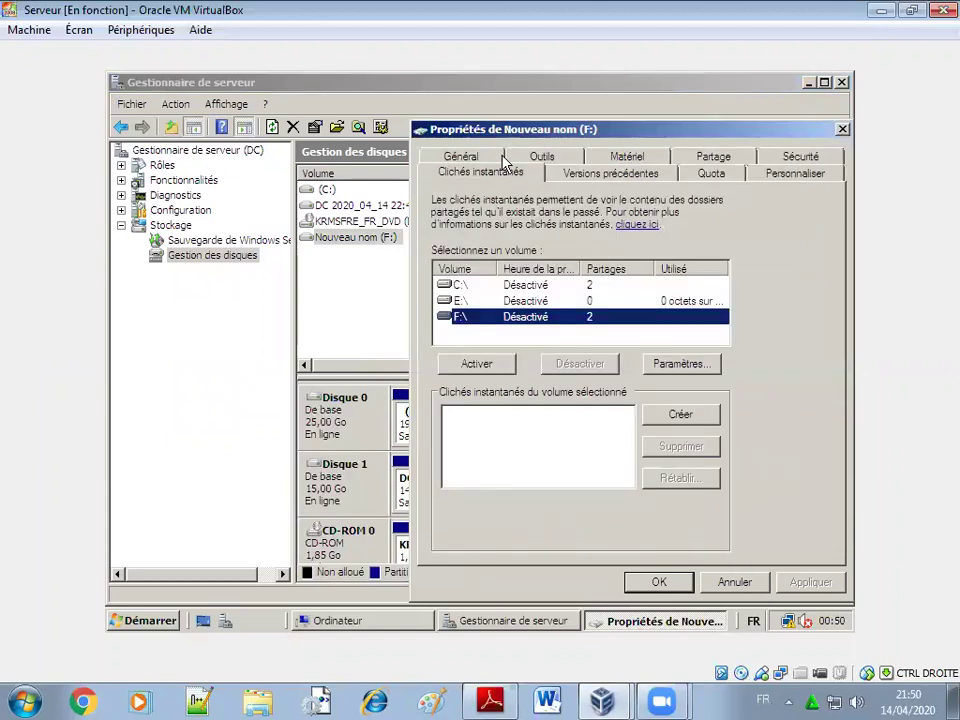
pyautogui.click(735, 582)
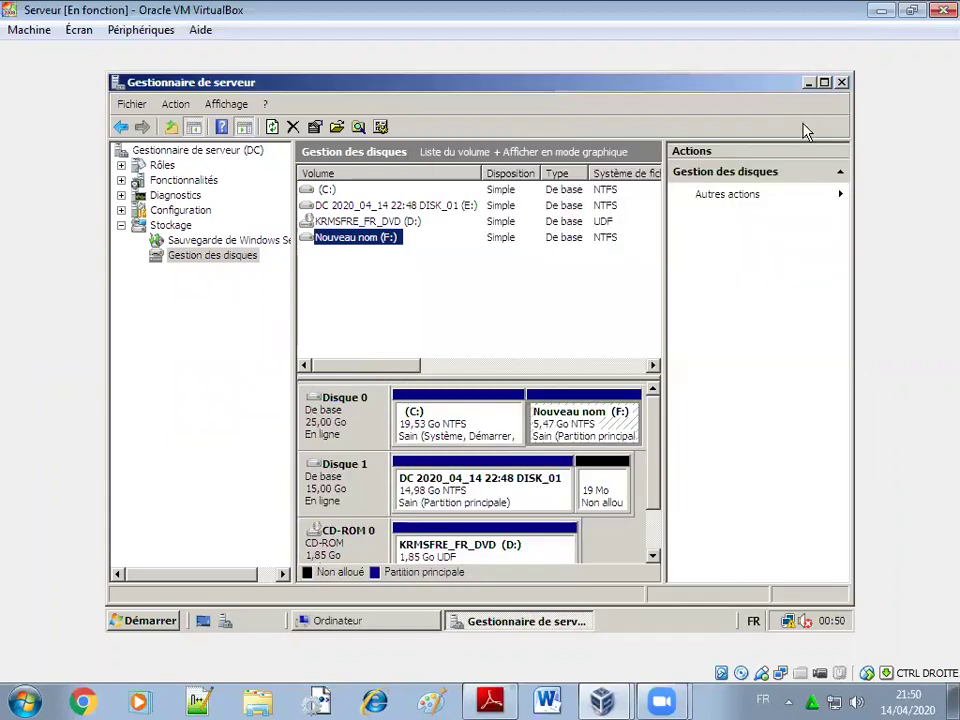
pyautogui.click(841, 83)
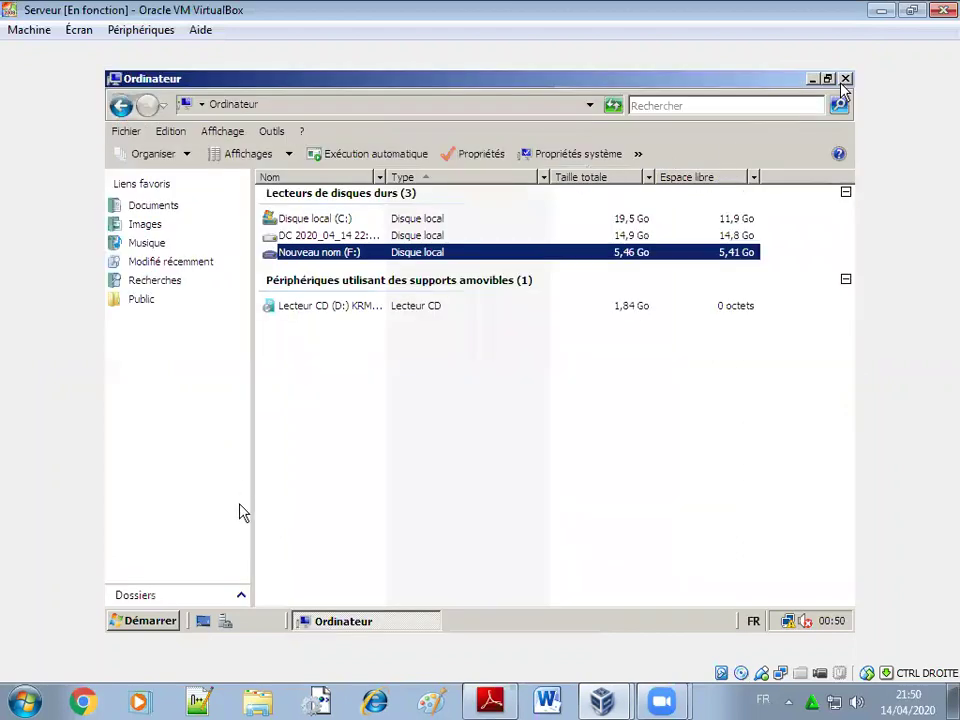
# View the shadow copy settings of volume F: through Share and Storage Management and close all open windows.
pyautogui.click(166, 623)
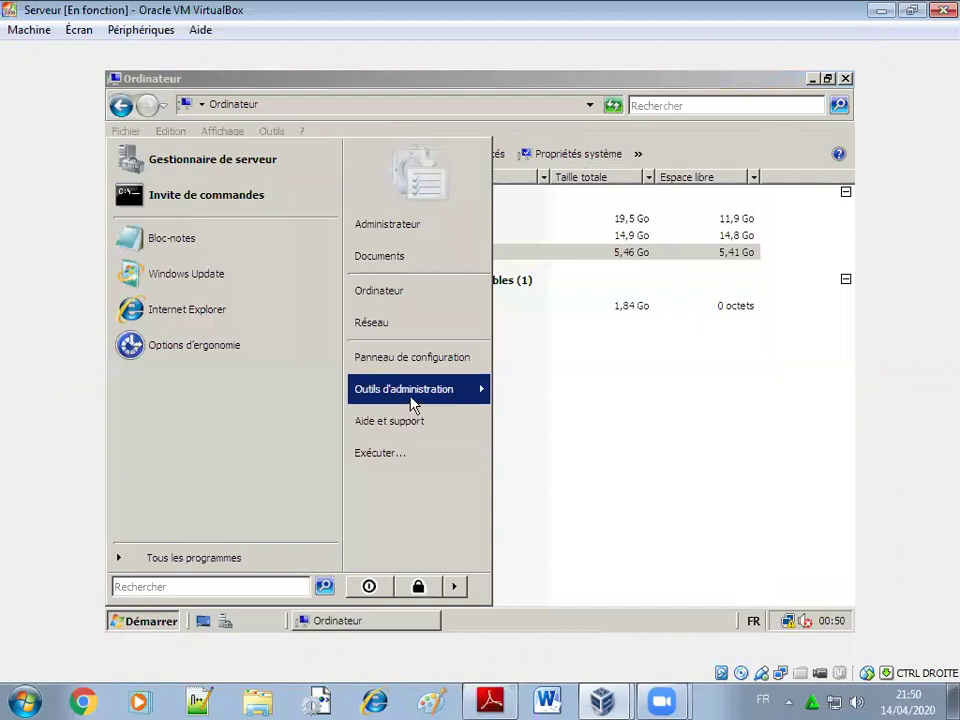
pyautogui.moveTo(433, 395)
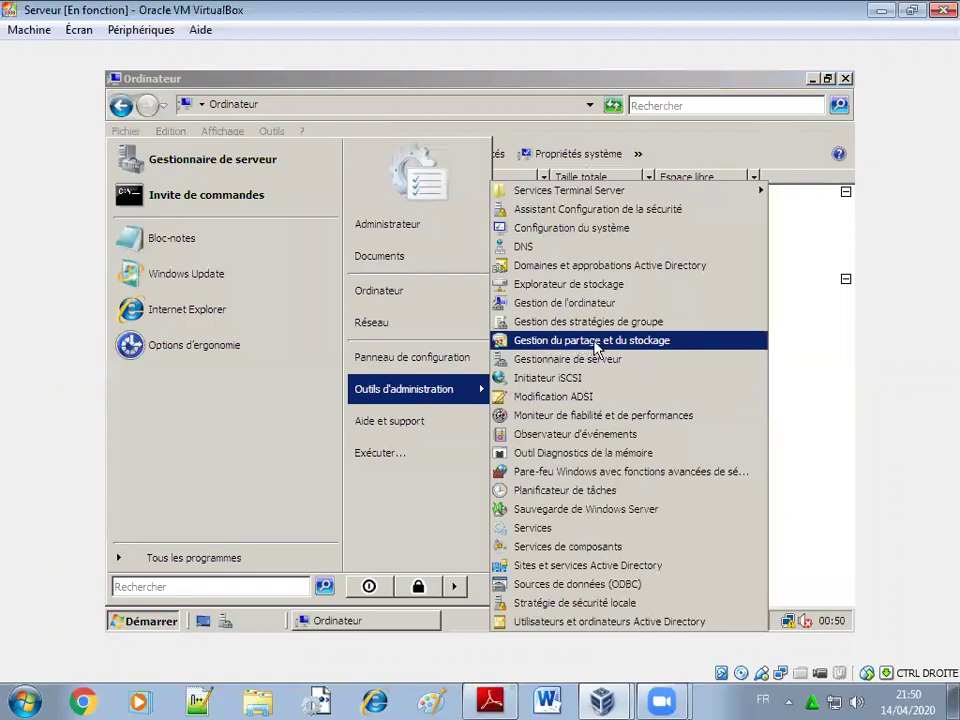
pyautogui.click(574, 342)
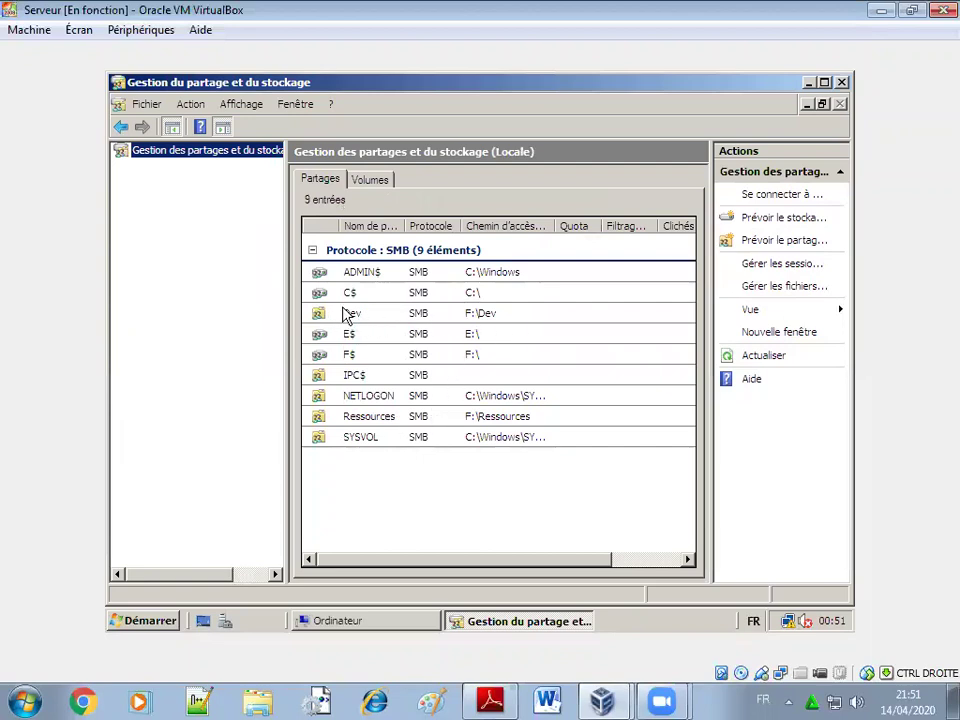
pyautogui.click(369, 184)
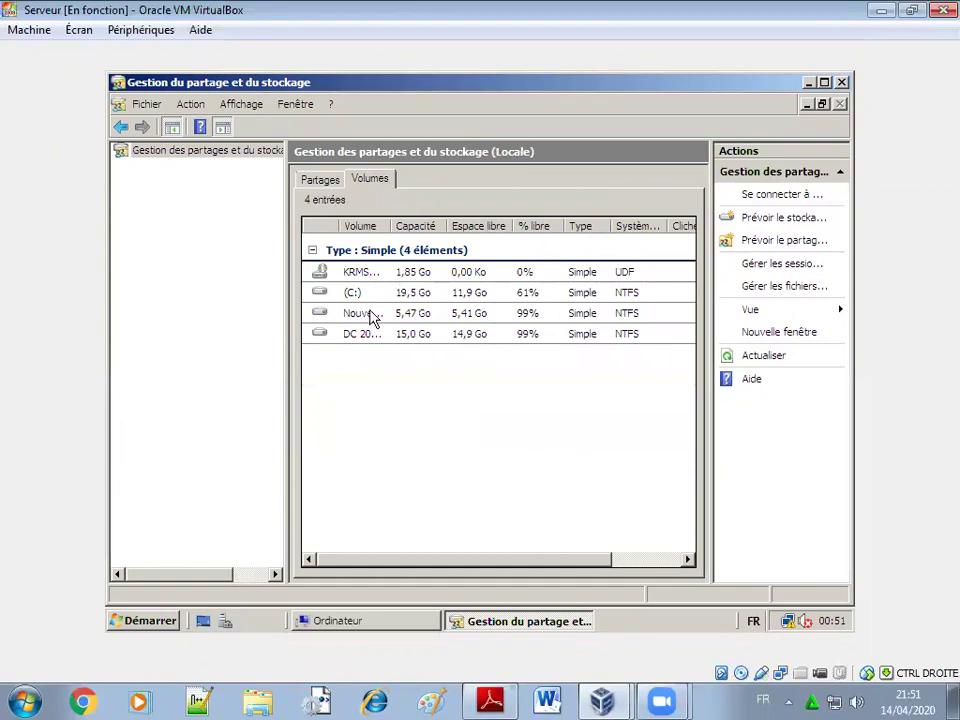
pyautogui.rightClick(373, 317)
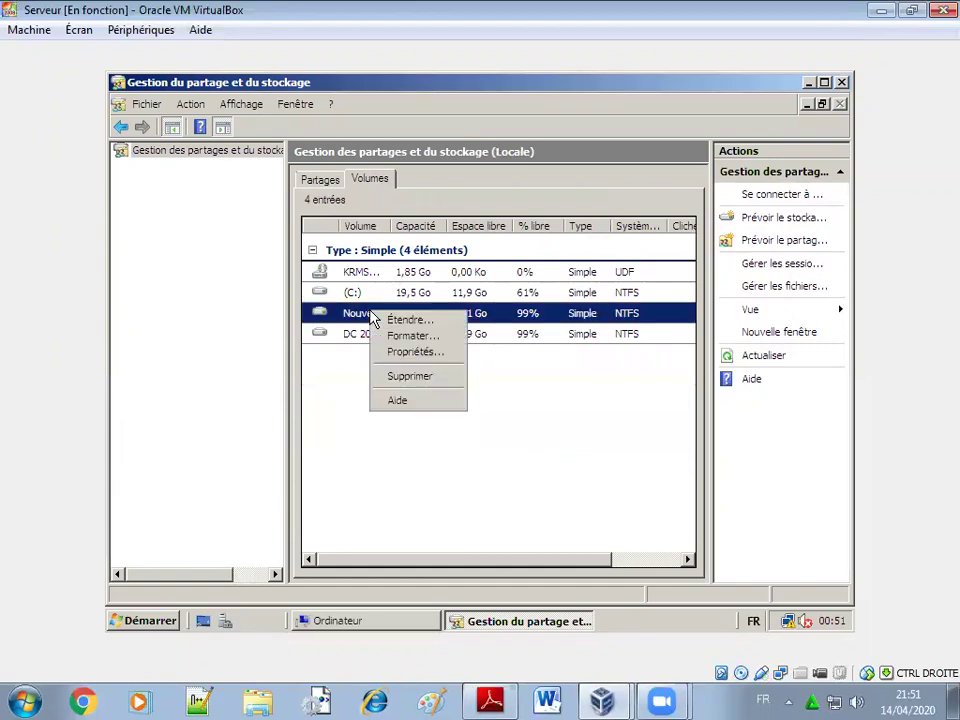
pyautogui.click(424, 352)
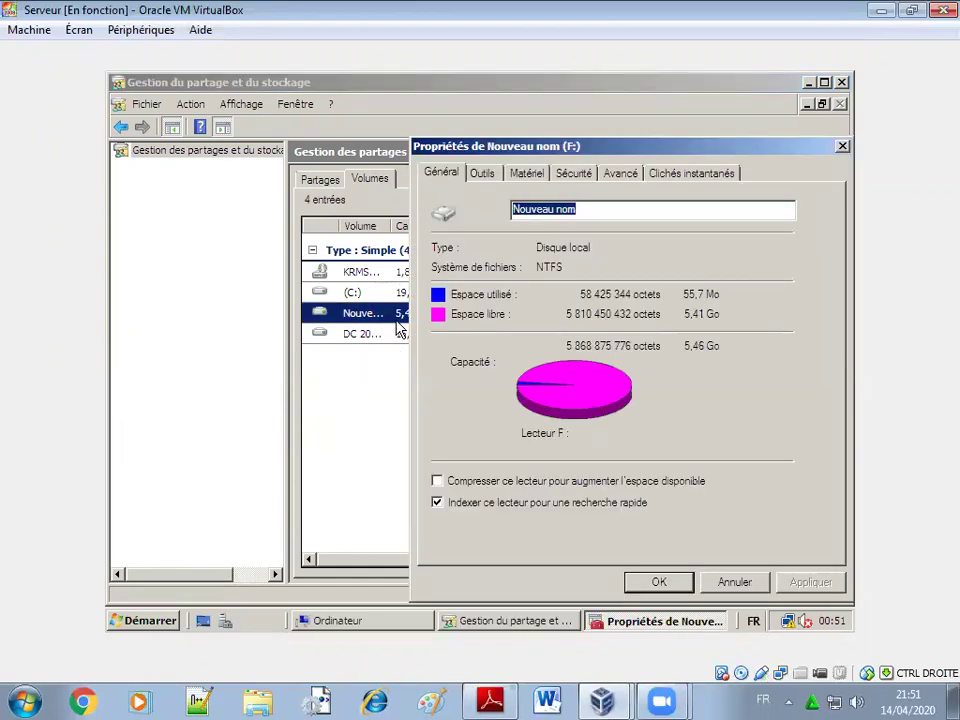
pyautogui.click(679, 176)
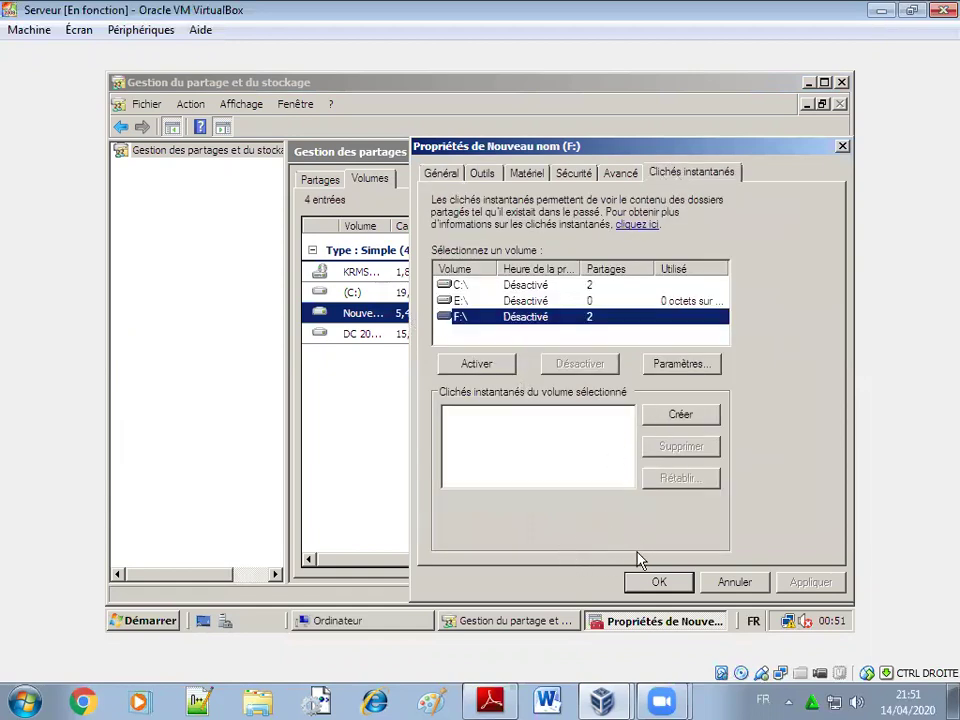
pyautogui.click(735, 582)
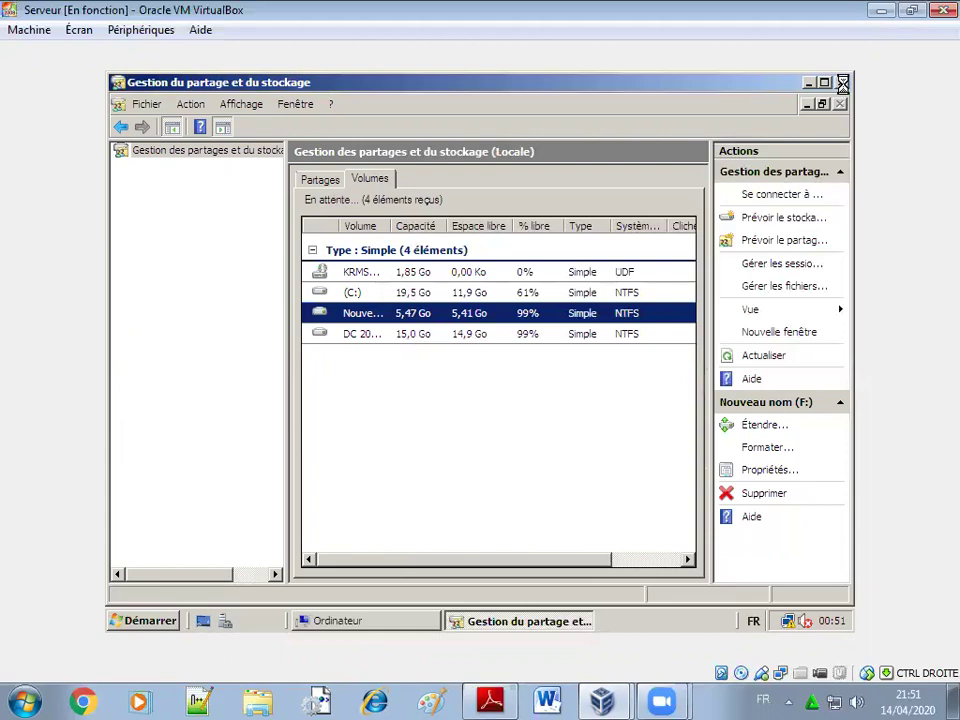
pyautogui.click(843, 83)
pyautogui.click(845, 79)
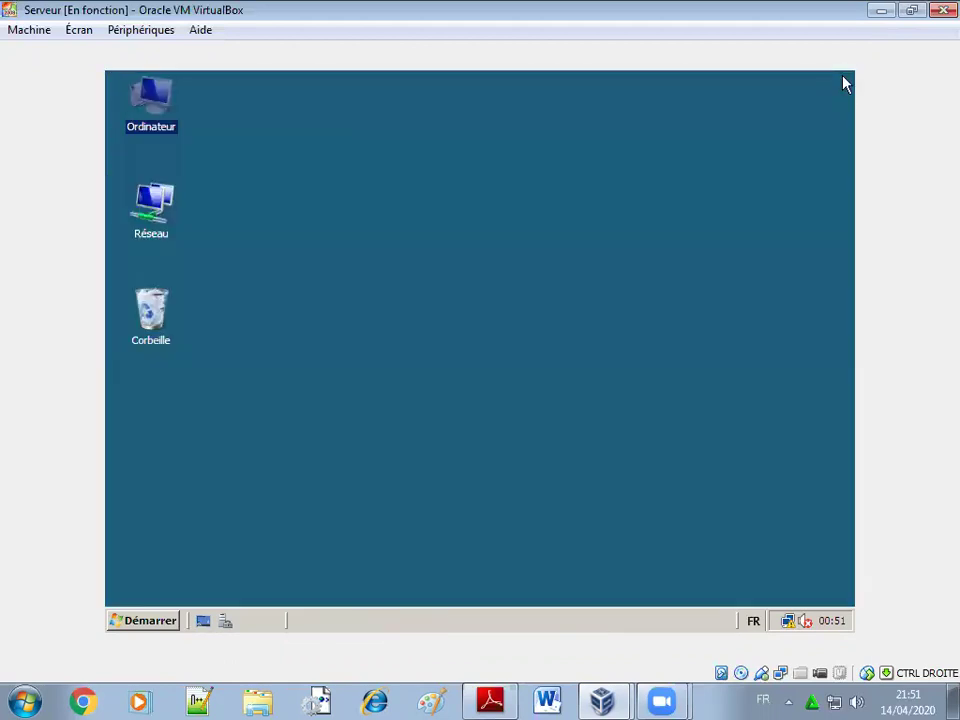
# Enable shadow copies on volume F: from the drive's properties, accepting the default schedule and settings.
pyautogui.doubleClick(165, 122)
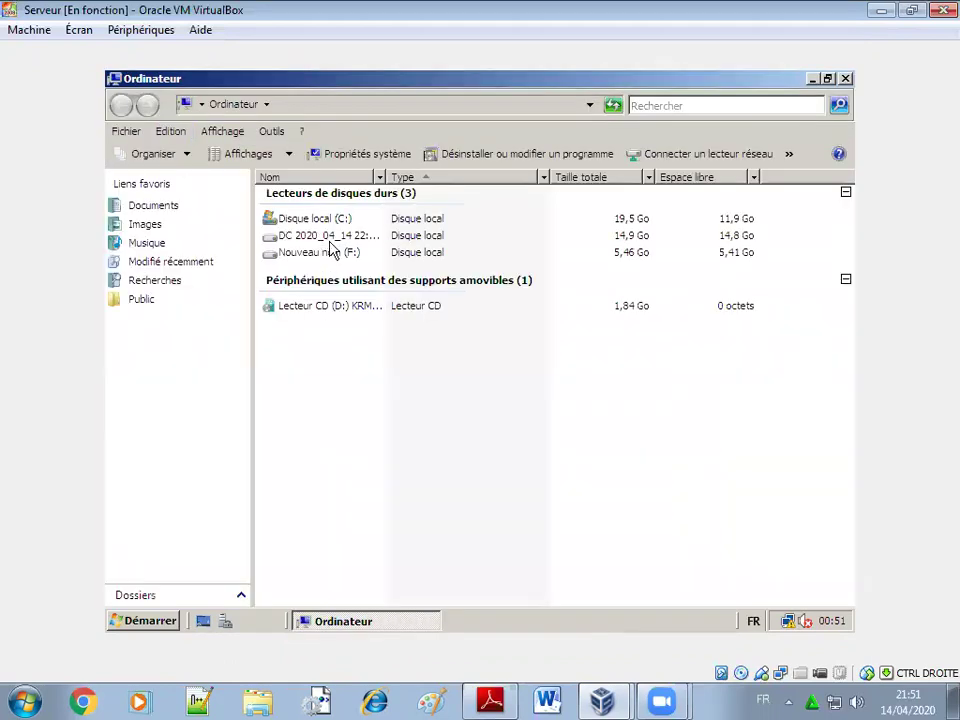
pyautogui.rightClick(332, 250)
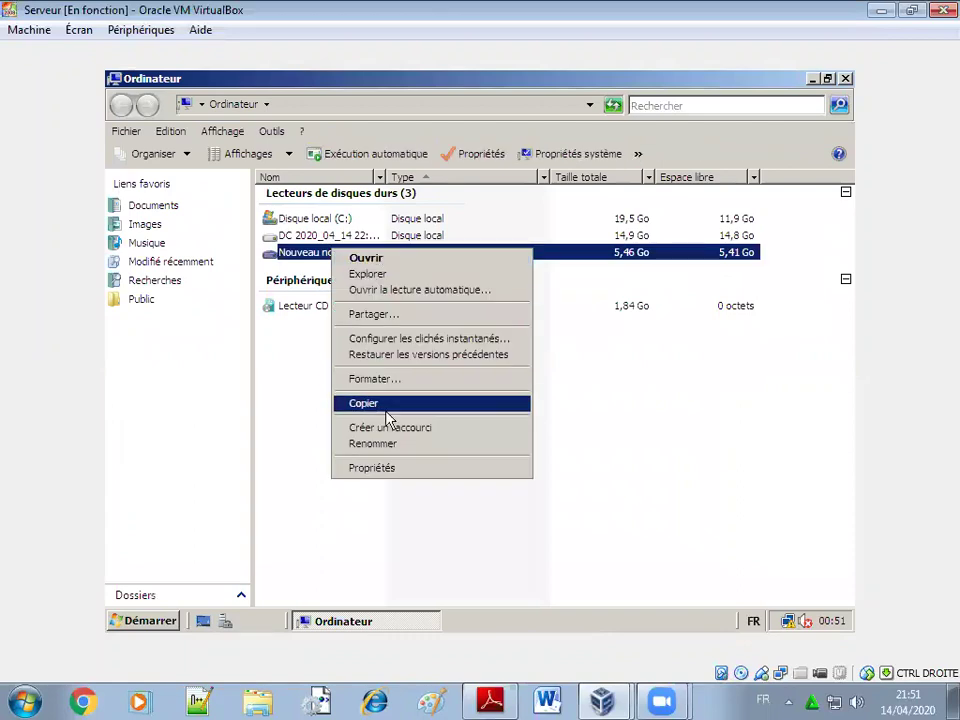
pyautogui.click(380, 464)
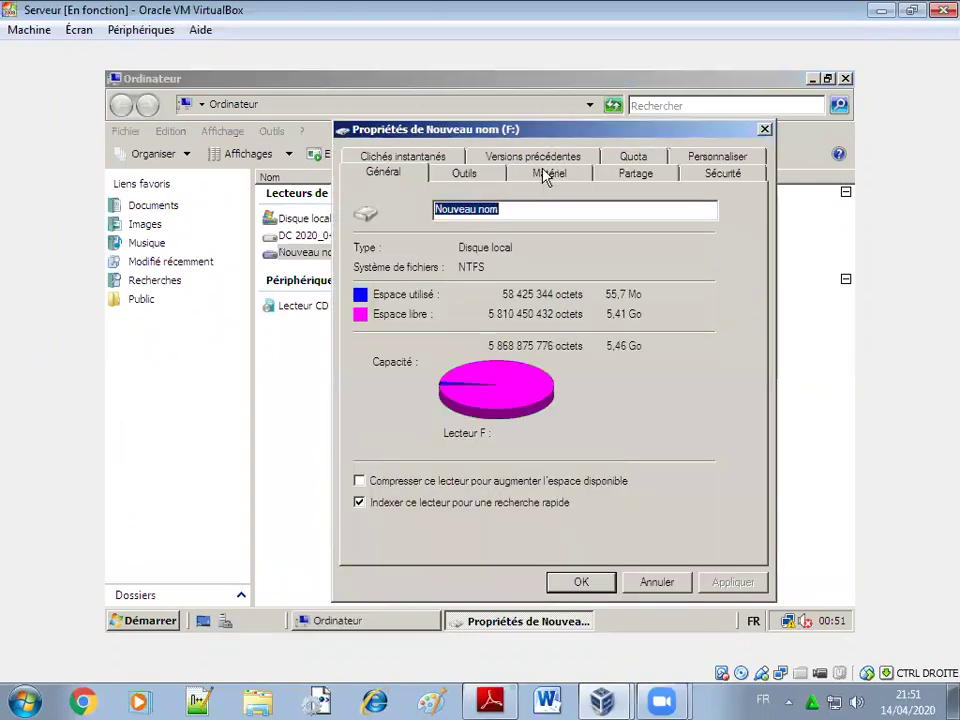
pyautogui.click(433, 160)
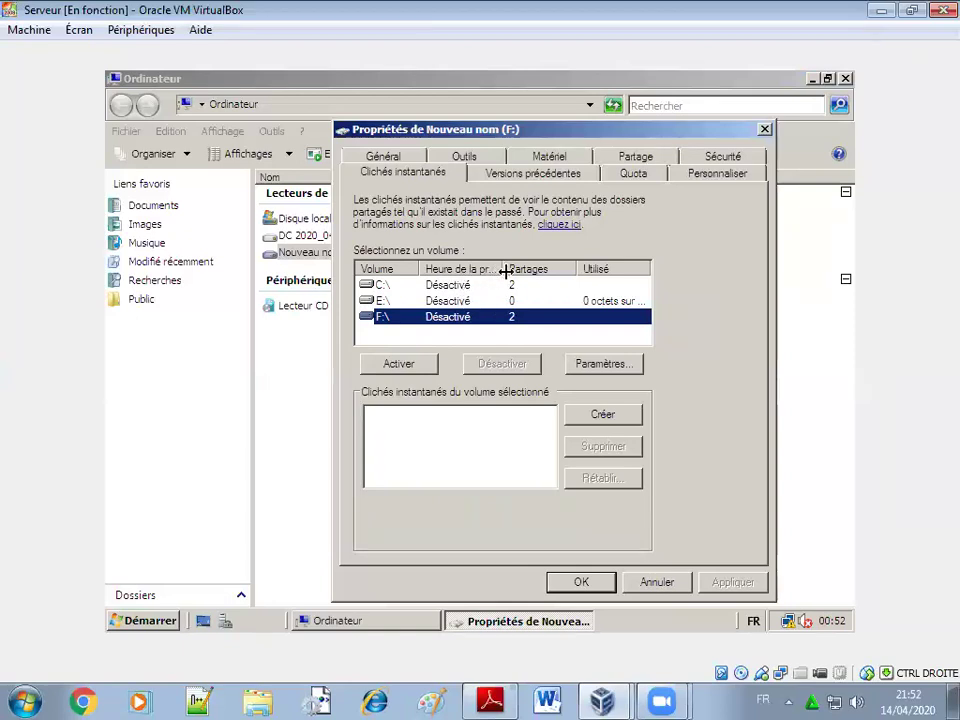
pyautogui.moveTo(507, 269)
pyautogui.mouseDown()
pyautogui.moveTo(538, 270)
pyautogui.moveTo(519, 270)
pyautogui.mouseUp()
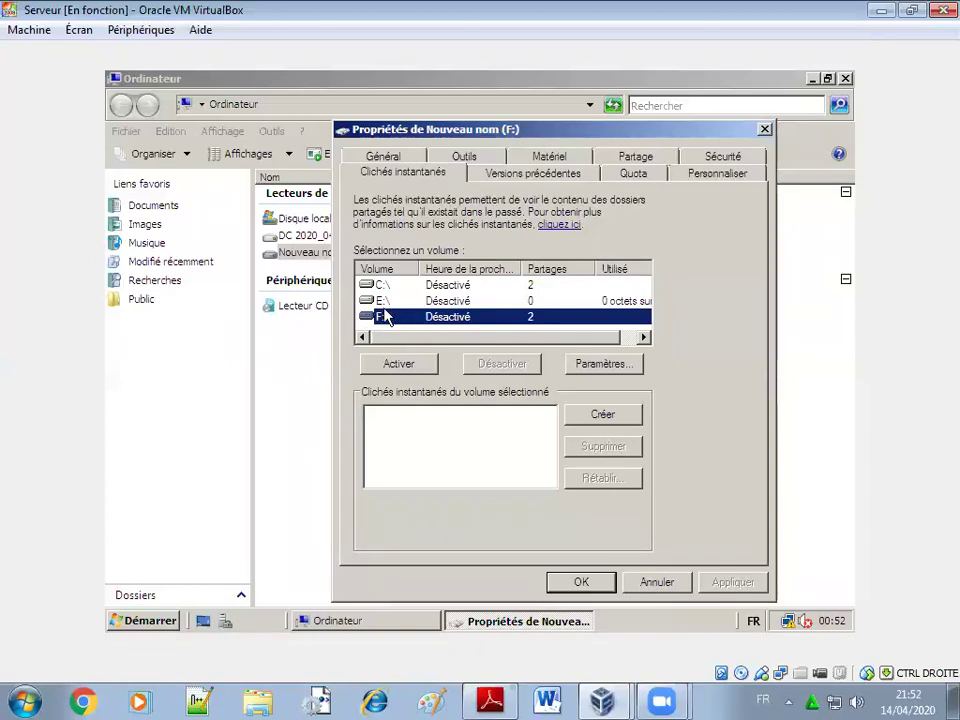
pyautogui.click(400, 365)
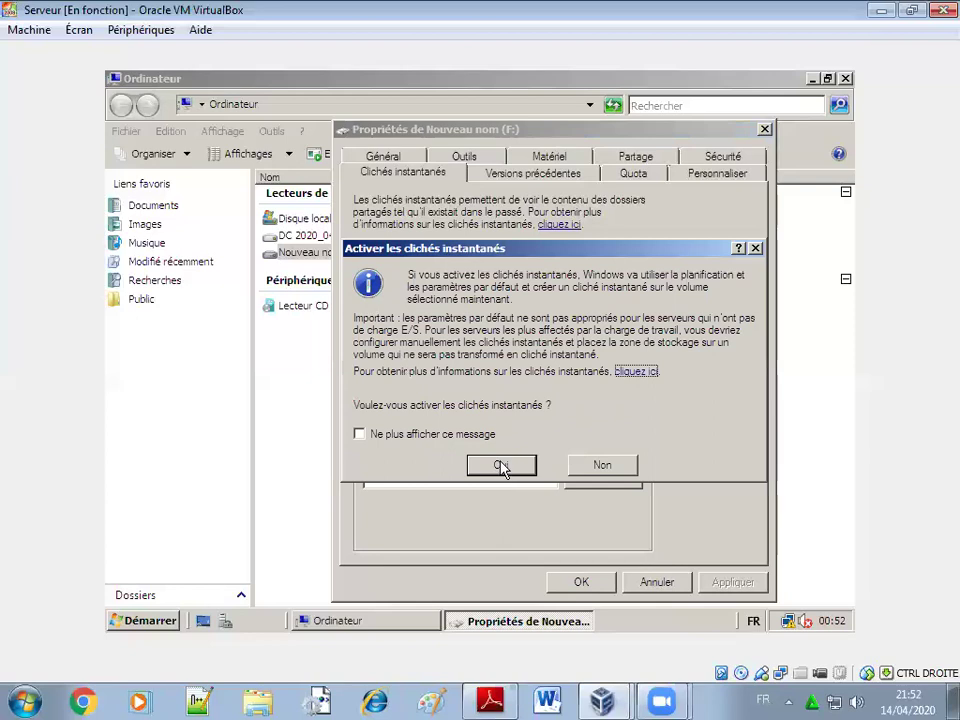
pyautogui.click(501, 466)
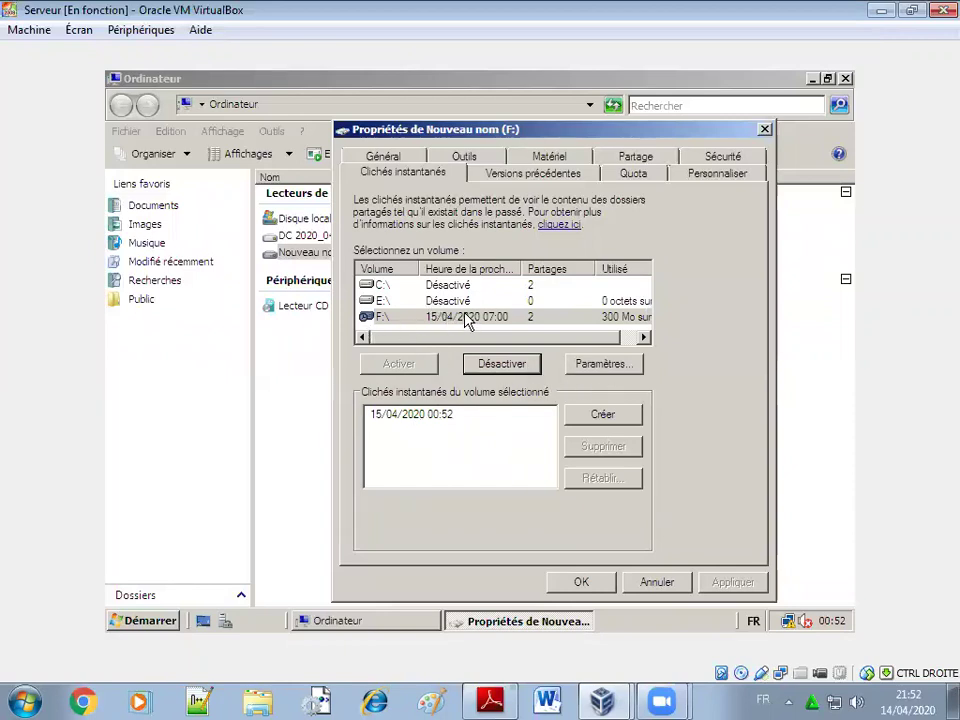
# Open the shadow copy schedule for volume F: from its storage settings.
pyautogui.click(590, 366)
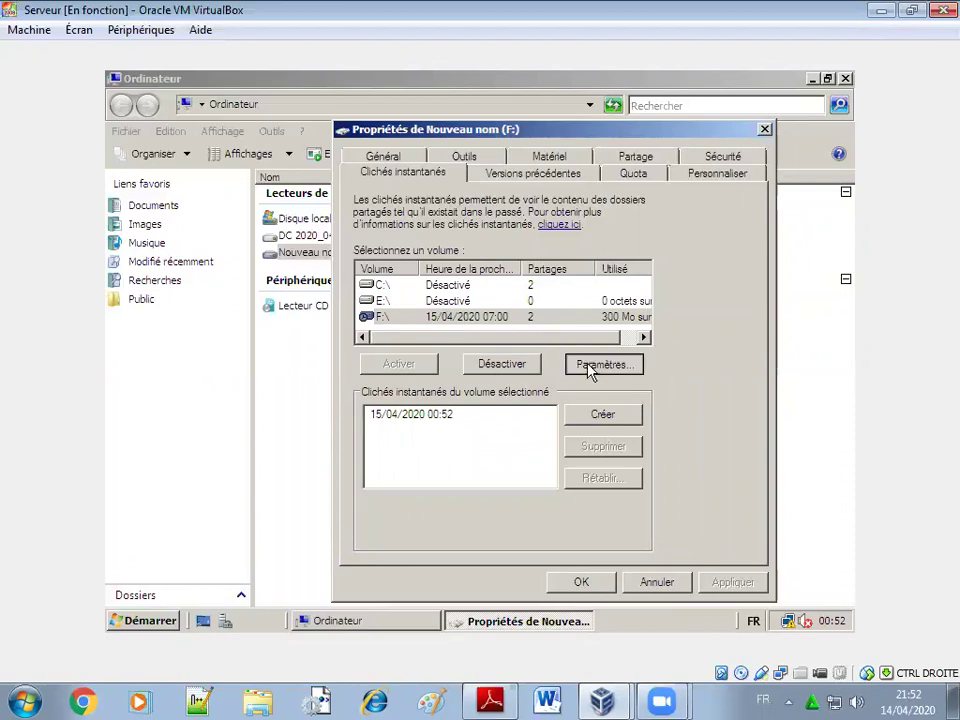
pyautogui.click(592, 366)
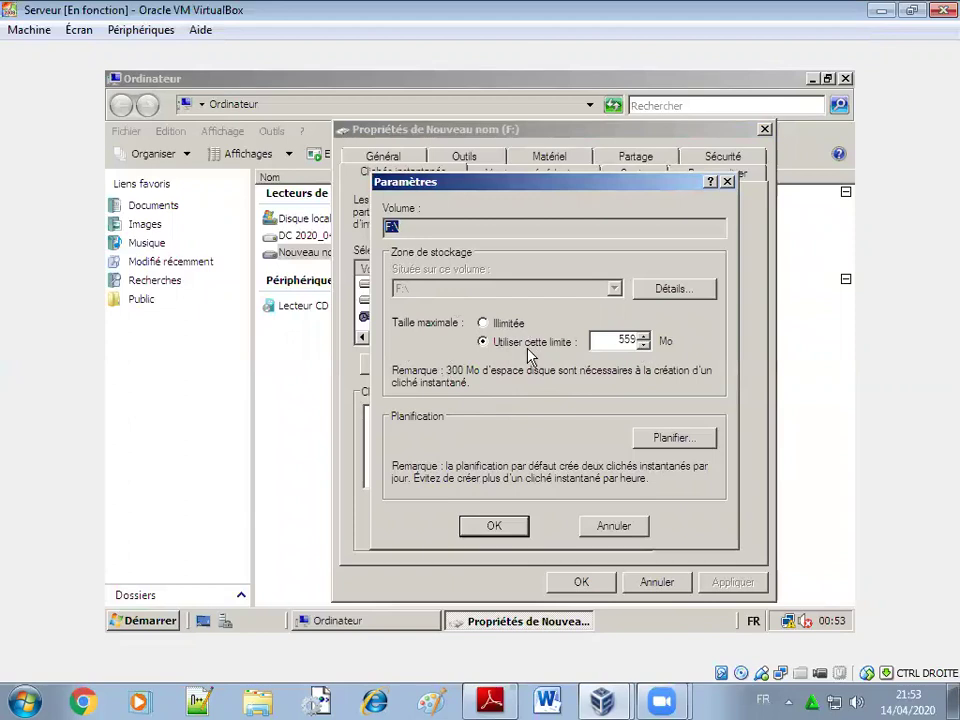
pyautogui.click(671, 441)
pyautogui.moveTo(505, 203); pyautogui.dragTo(493, 193)
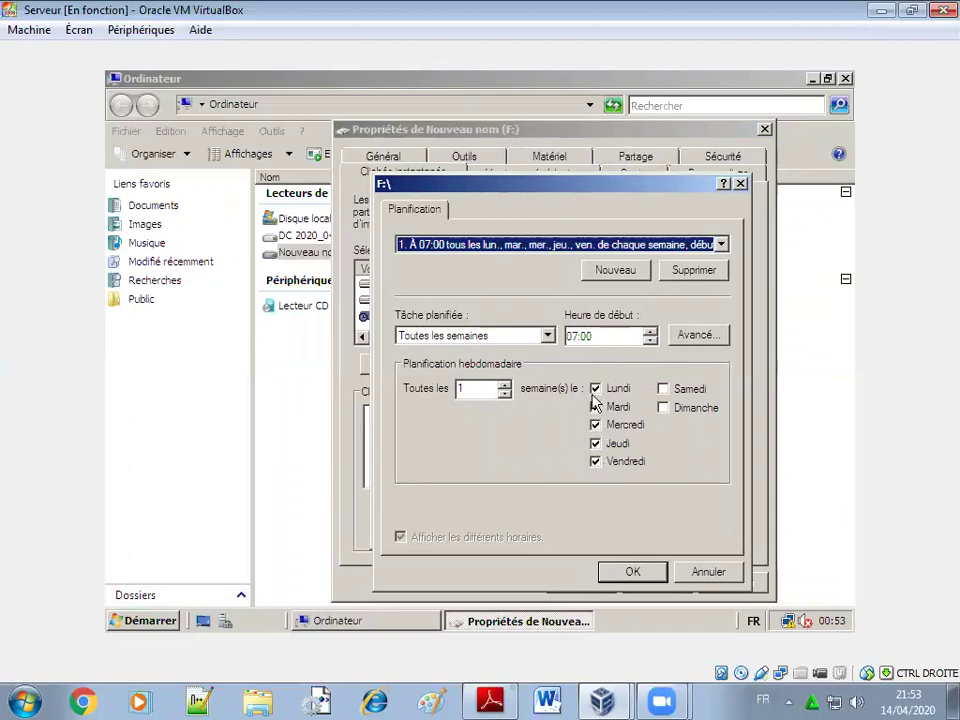
# Try excluding Friday from the weekly 07:00 shadow copy schedule and include it again.
pyautogui.click(595, 461)
pyautogui.click(596, 462)
pyautogui.moveTo(541, 187); pyautogui.dragTo(539, 179)
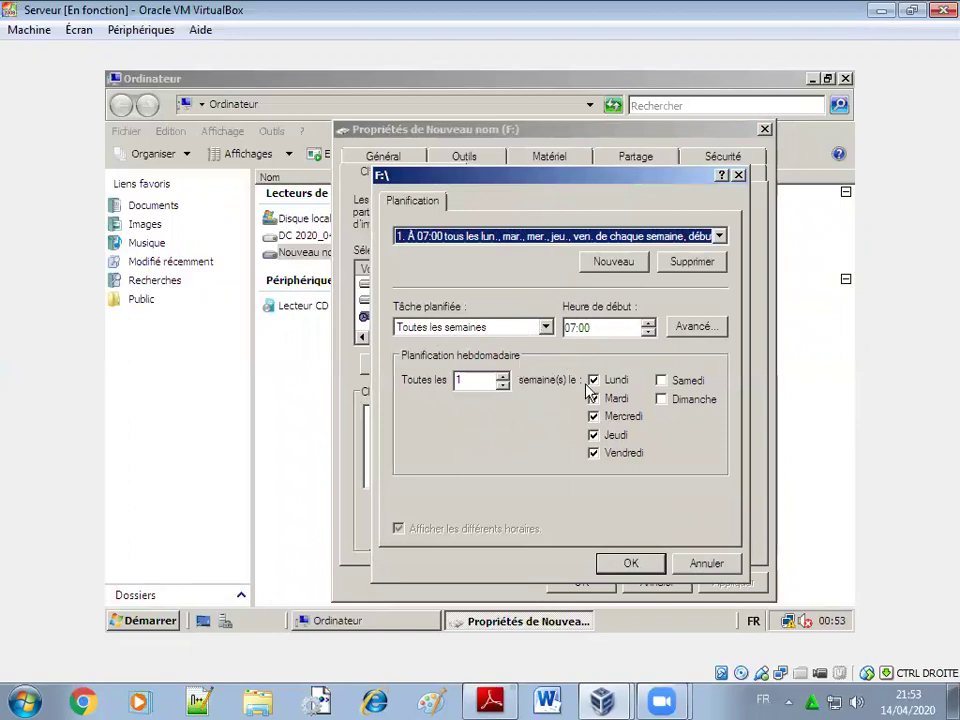
pyautogui.click(694, 328)
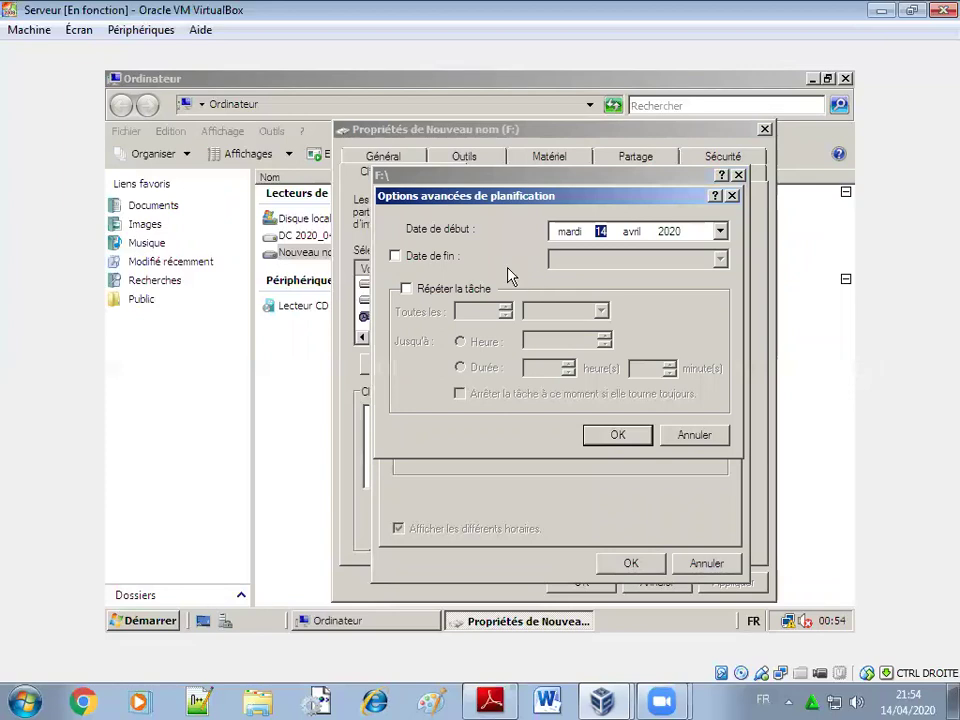
pyautogui.click(406, 290)
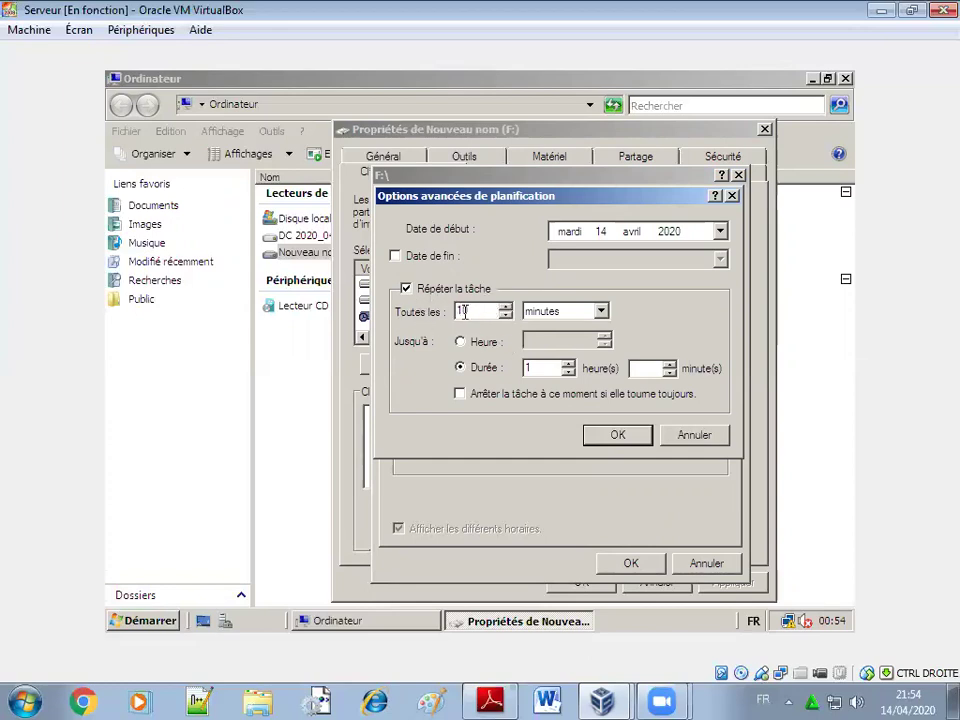
pyautogui.click(697, 437)
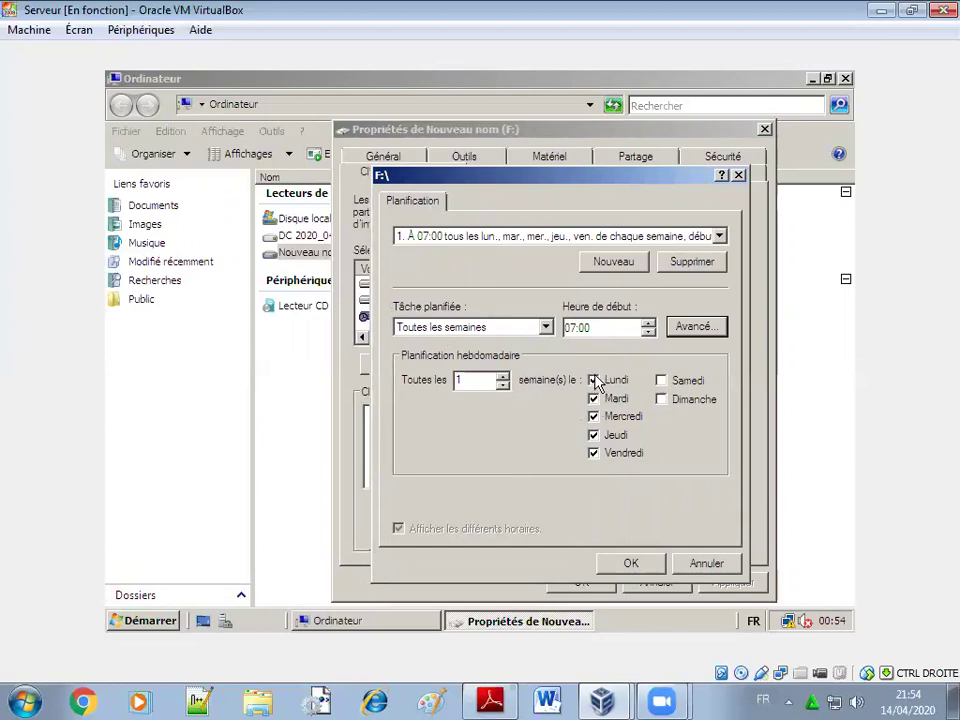
# Enable task repetition with a shorter minute interval for the weekly 07:00 shadow copy schedule, then accept the settings and close drive F:'s properties.
pyautogui.click(697, 328)
pyautogui.click(406, 288)
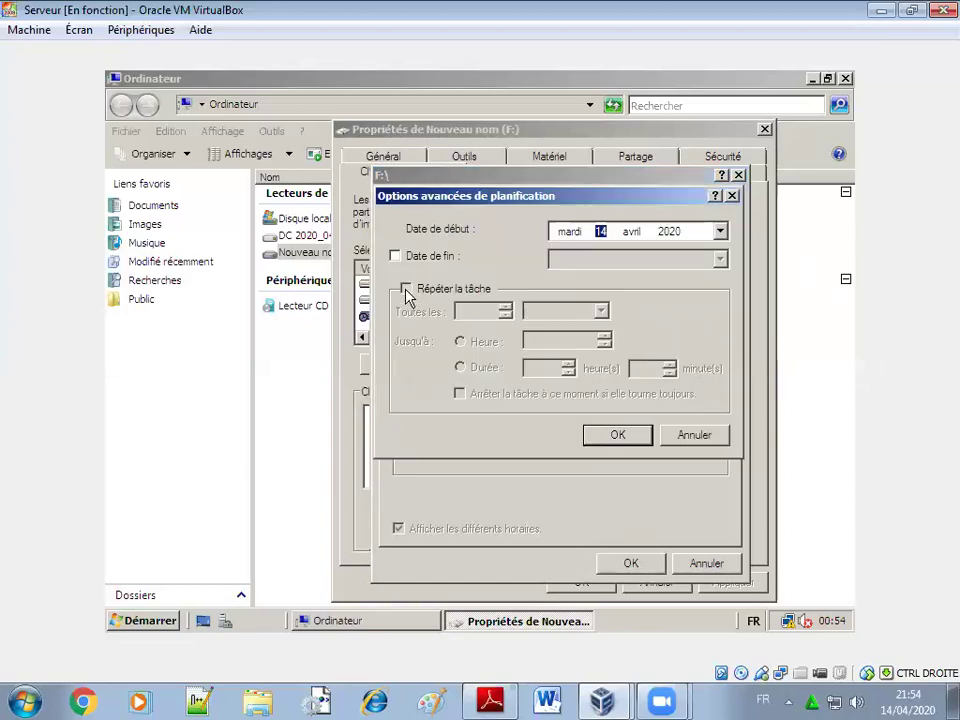
pyautogui.click(478, 311)
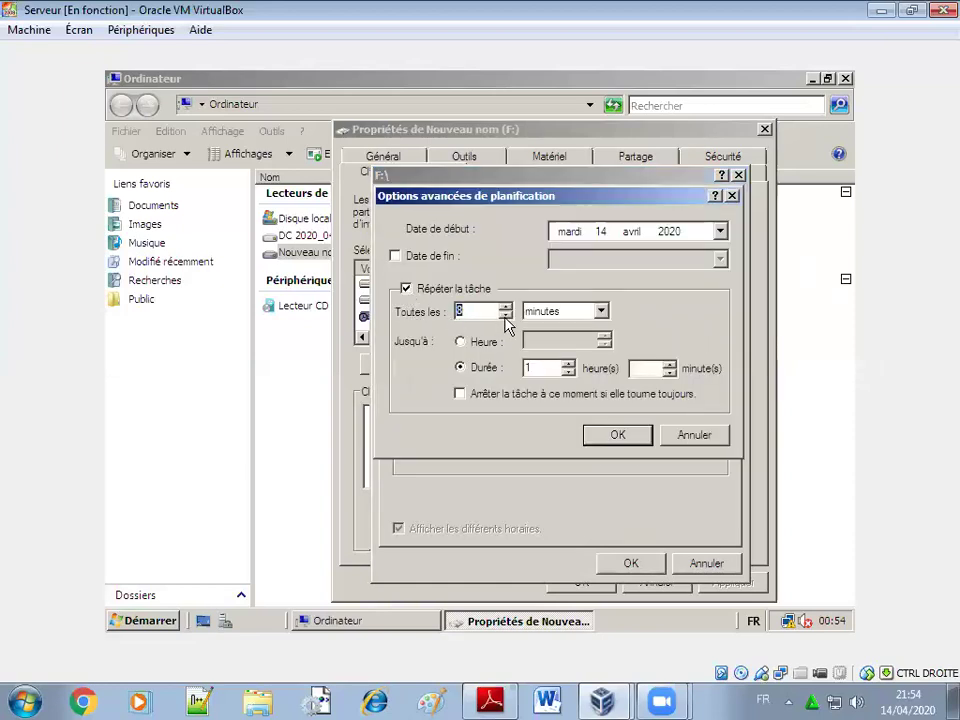
pyautogui.click(505, 317)
pyautogui.click(505, 317)
pyautogui.click(505, 317)
pyautogui.click(505, 317)
pyautogui.click(619, 435)
pyautogui.click(622, 437)
pyautogui.click(645, 565)
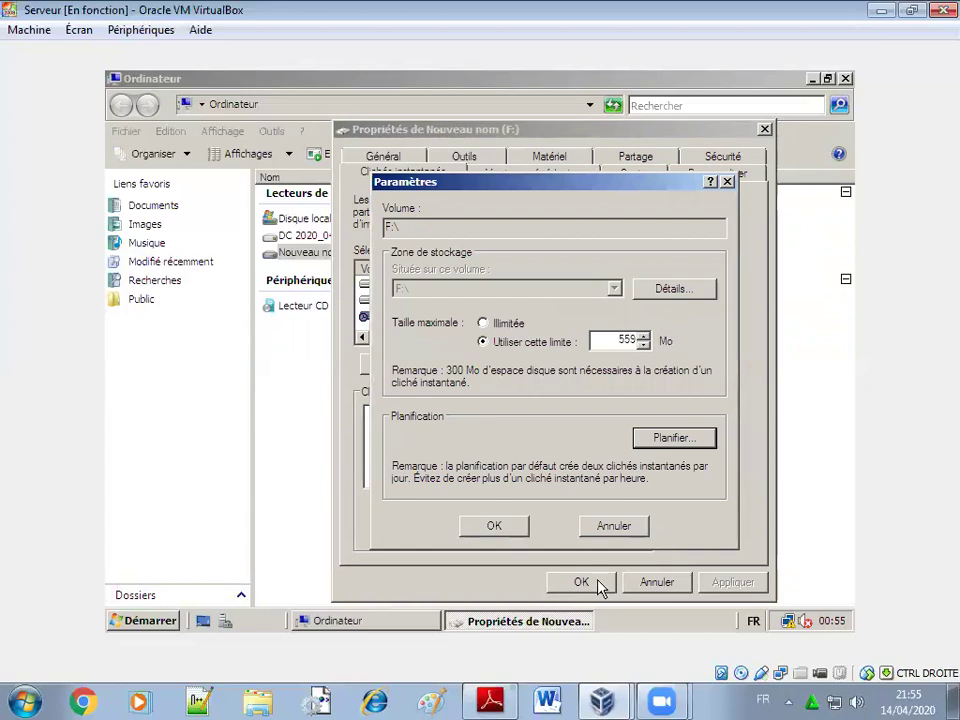
pyautogui.click(515, 530)
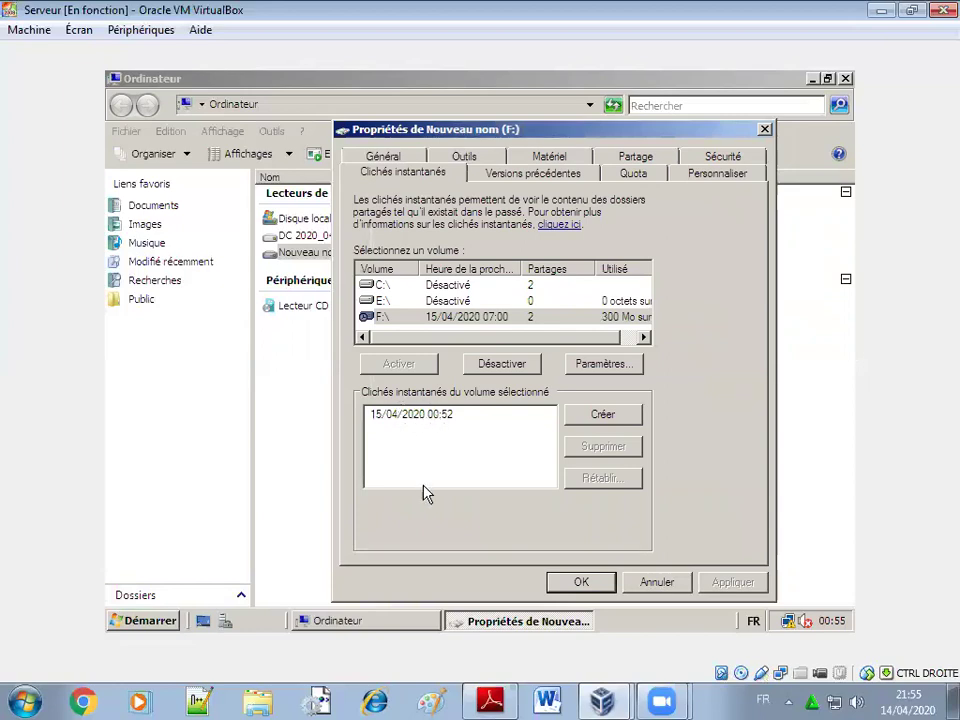
pyautogui.click(580, 582)
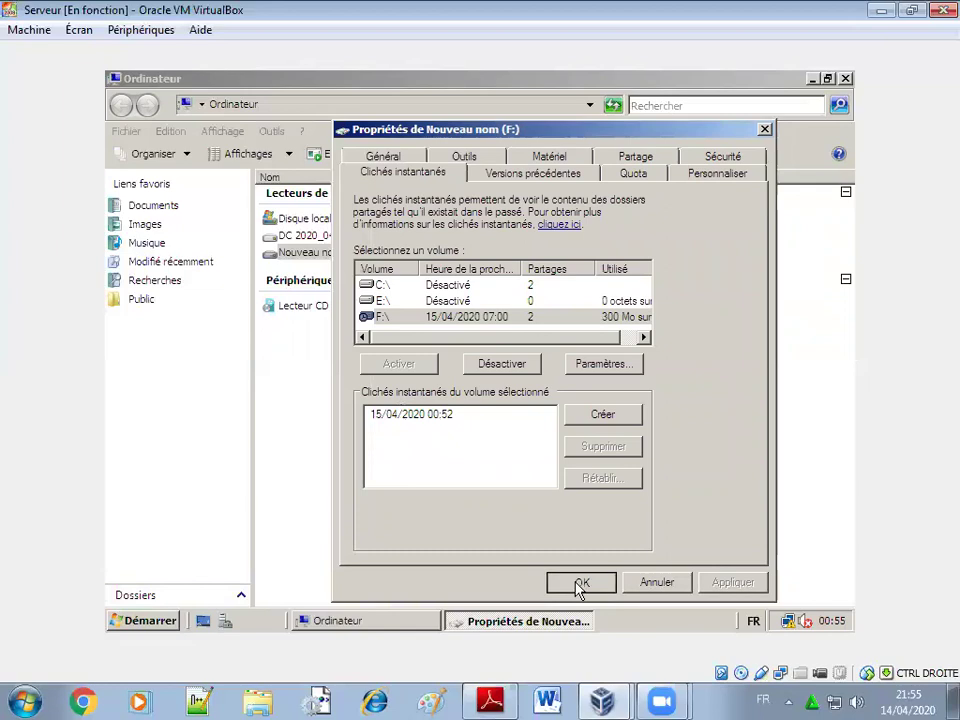
pyautogui.click(580, 584)
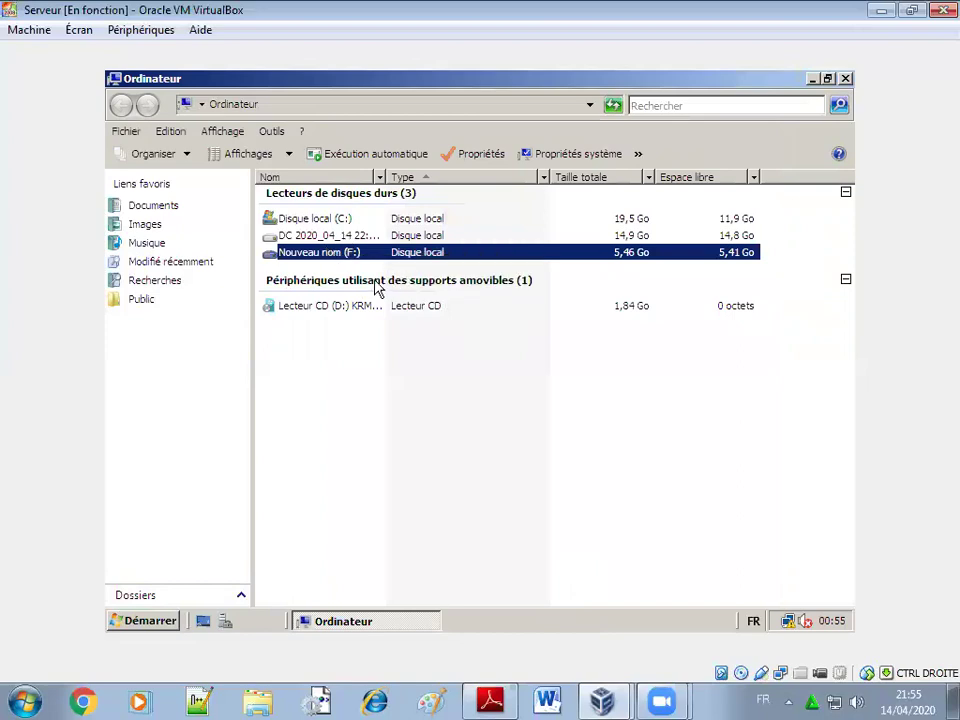
# Create a folder named test on the DC 2020_04_14 22:48 DISK_01 (E:) drive.
pyautogui.click(339, 222)
pyautogui.click(316, 257)
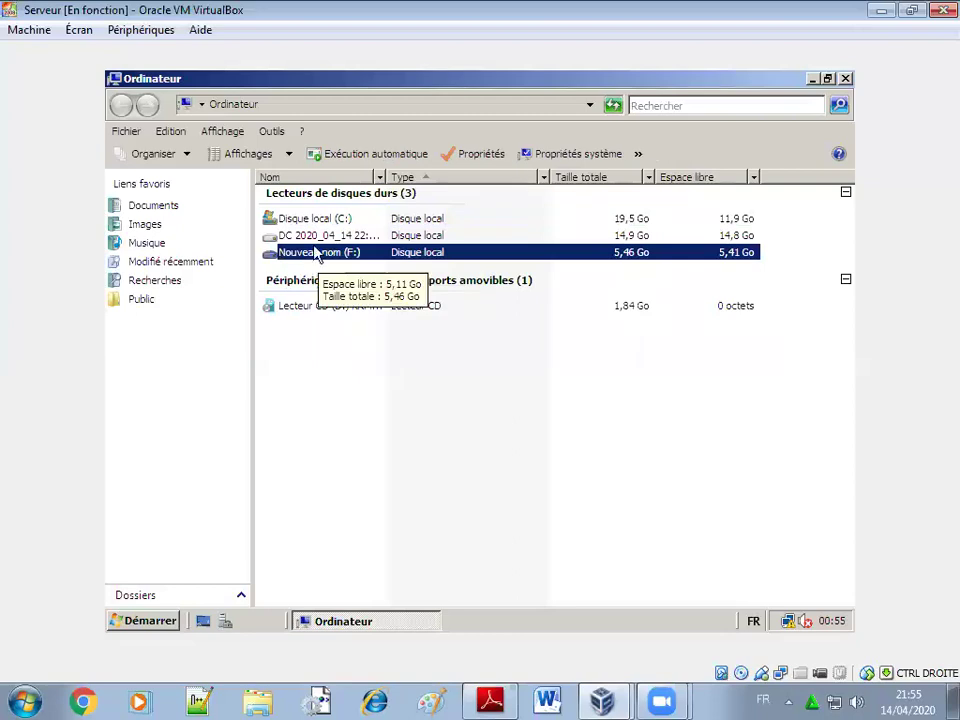
pyautogui.click(325, 236)
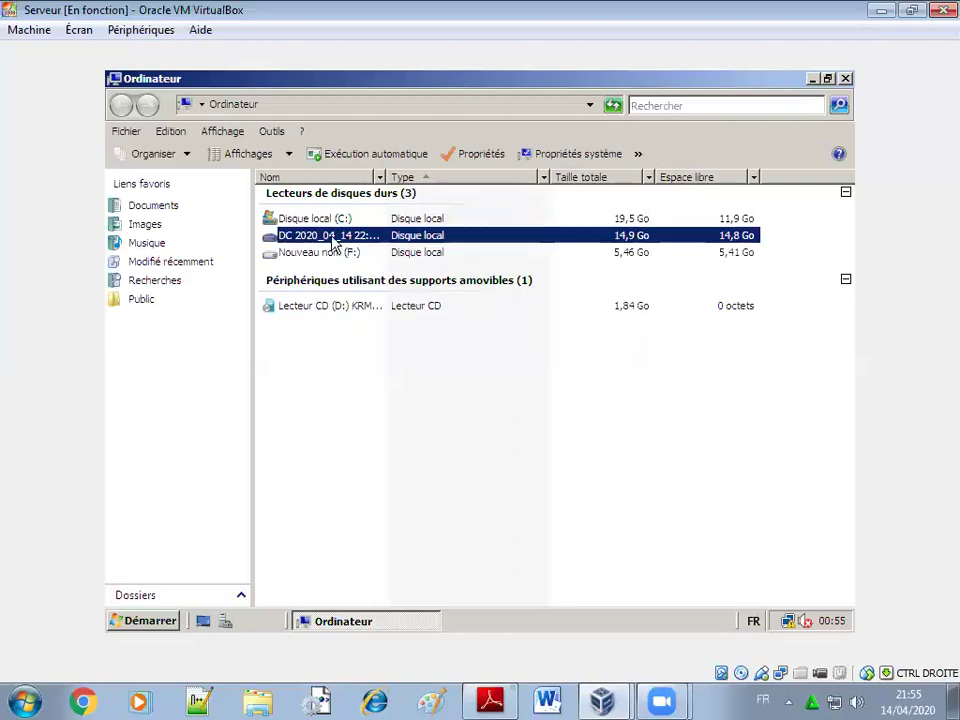
pyautogui.doubleClick(340, 238)
pyautogui.rightClick(344, 252)
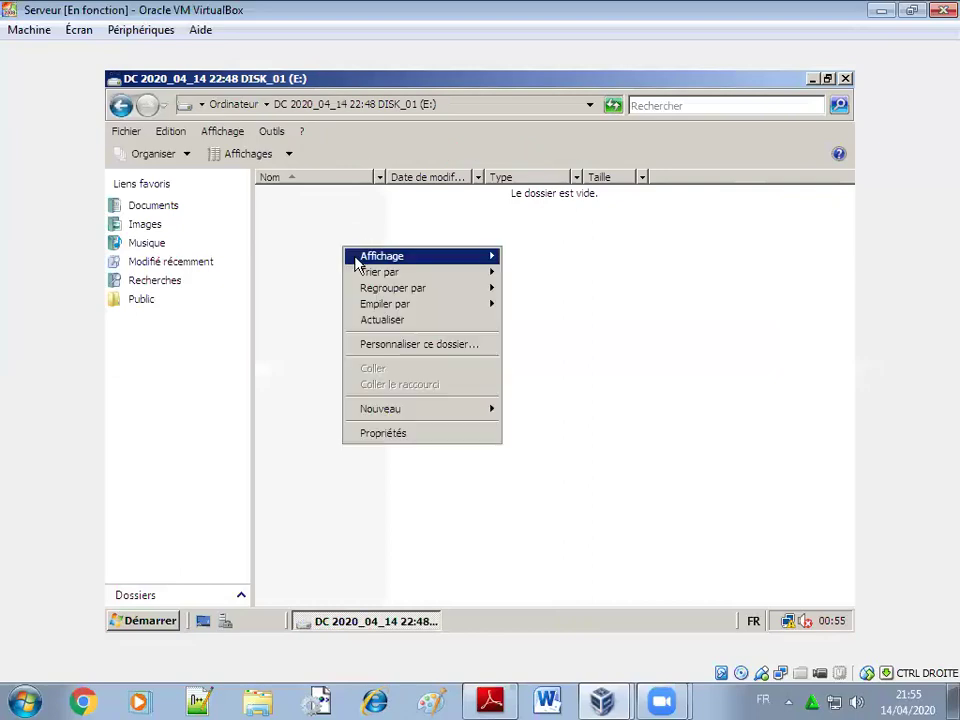
pyautogui.moveTo(360, 408)
pyautogui.click(530, 410)
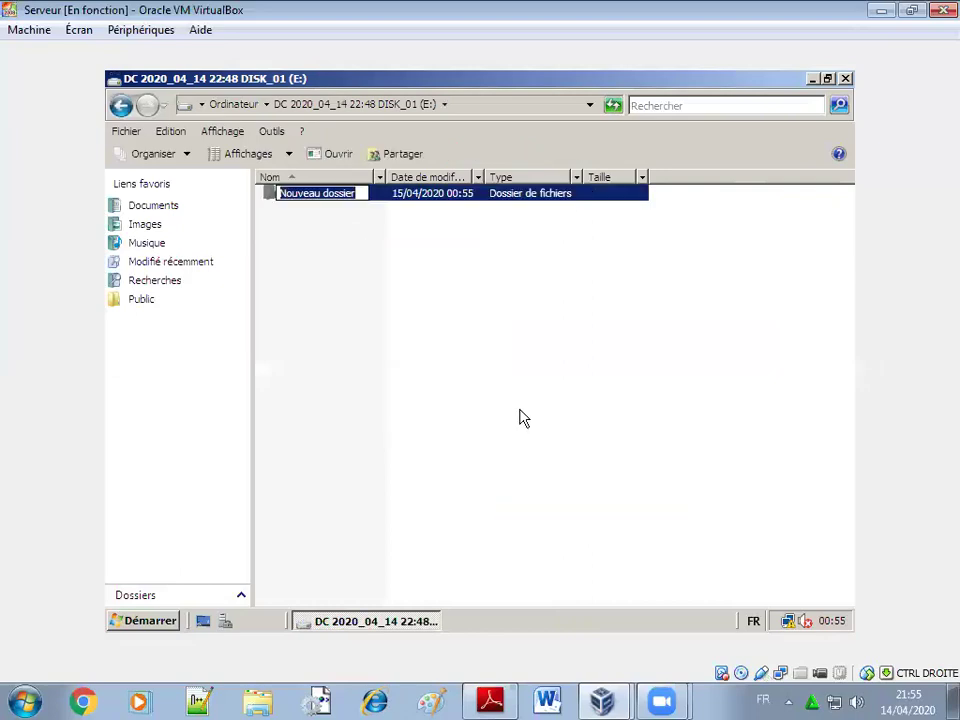
pyautogui.write('test')
pyautogui.press('Return')
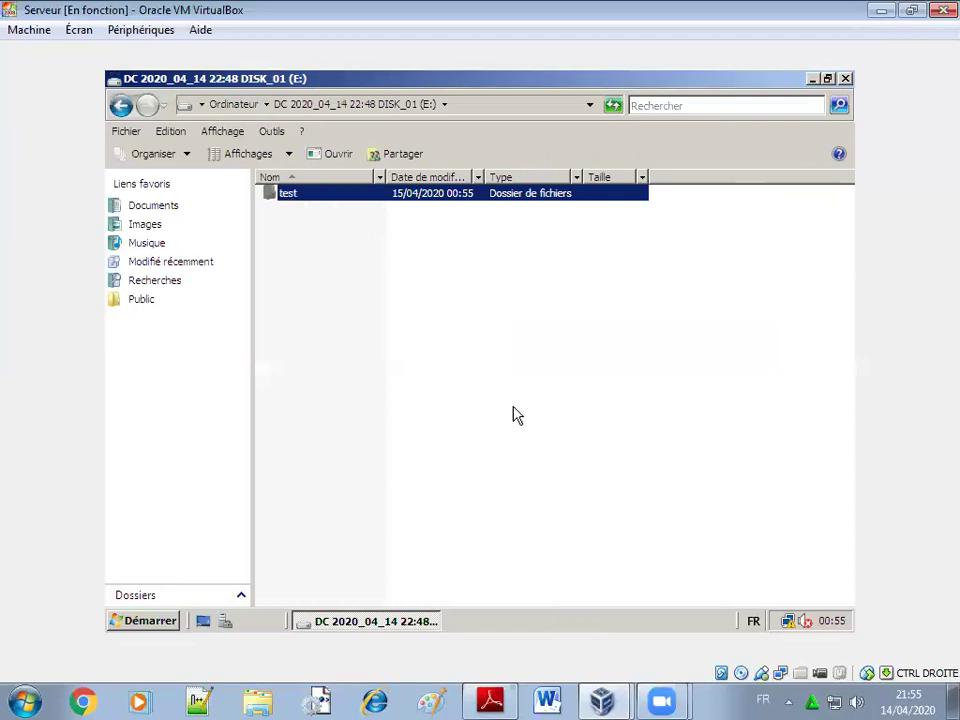
# Share the test folder through advanced sharing, allowing Tout le monde the Modifier permission, and close its properties.
pyautogui.rightClick(290, 203)
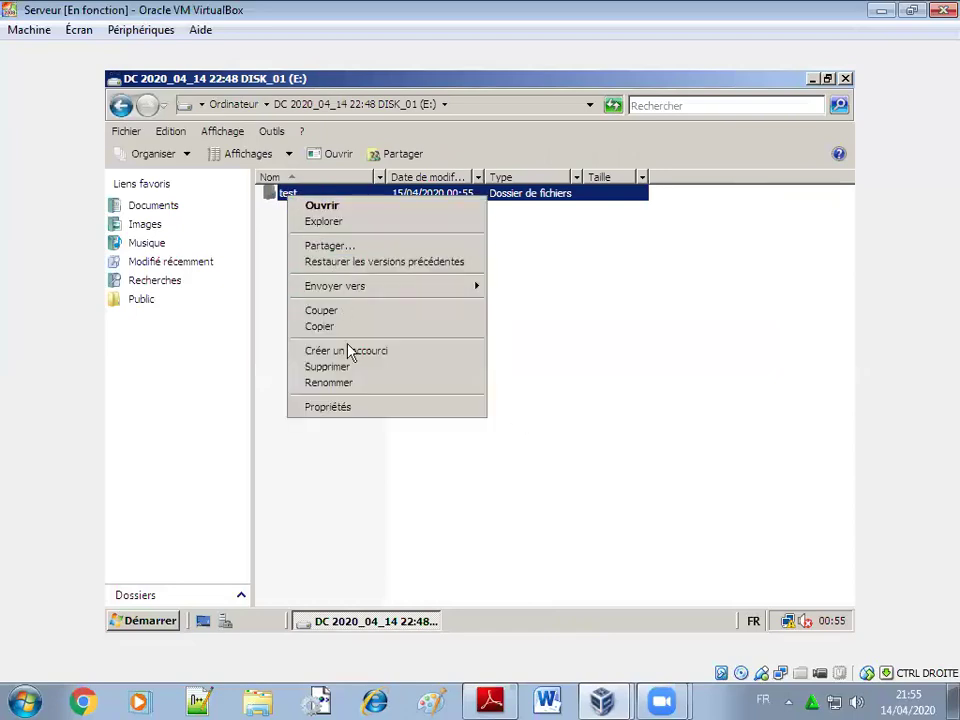
pyautogui.click(347, 407)
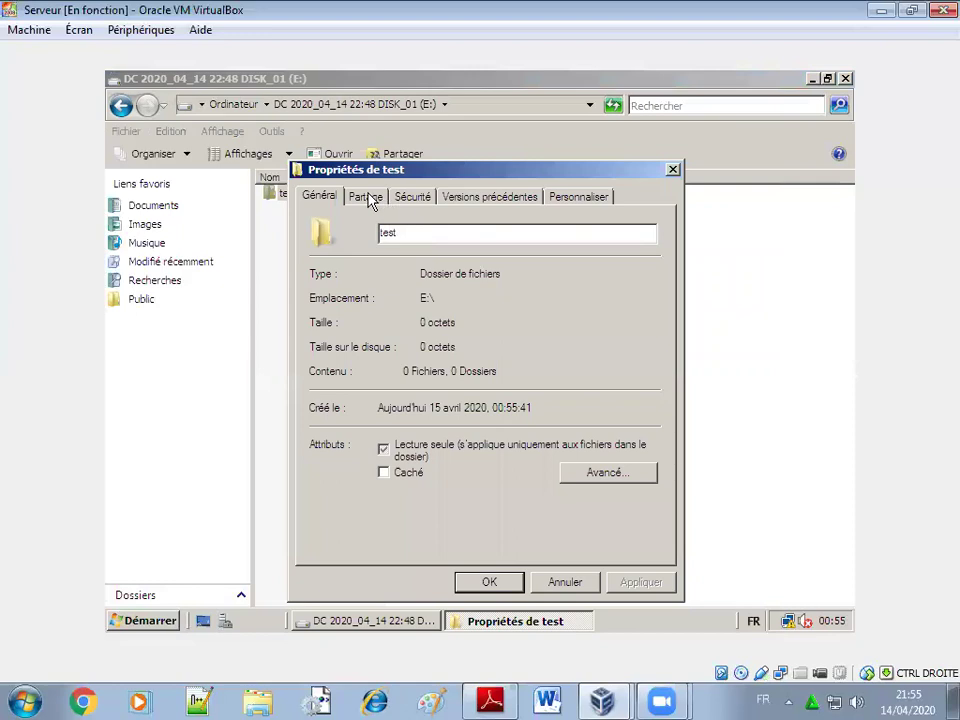
pyautogui.click(367, 197)
pyautogui.click(410, 419)
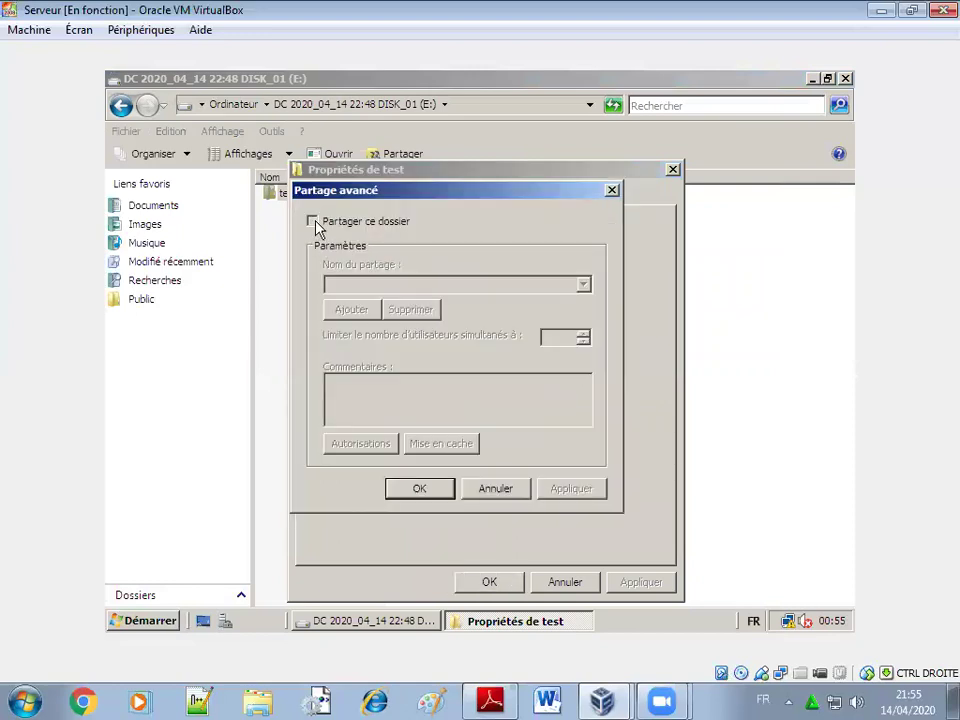
pyautogui.click(313, 221)
pyautogui.click(368, 448)
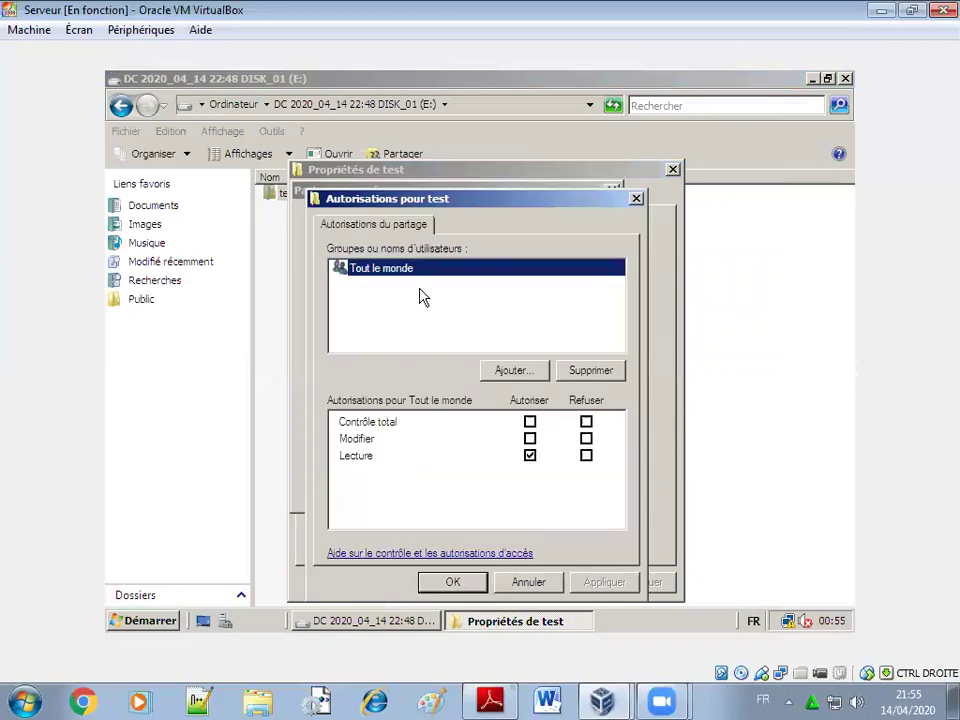
pyautogui.click(530, 438)
pyautogui.click(608, 582)
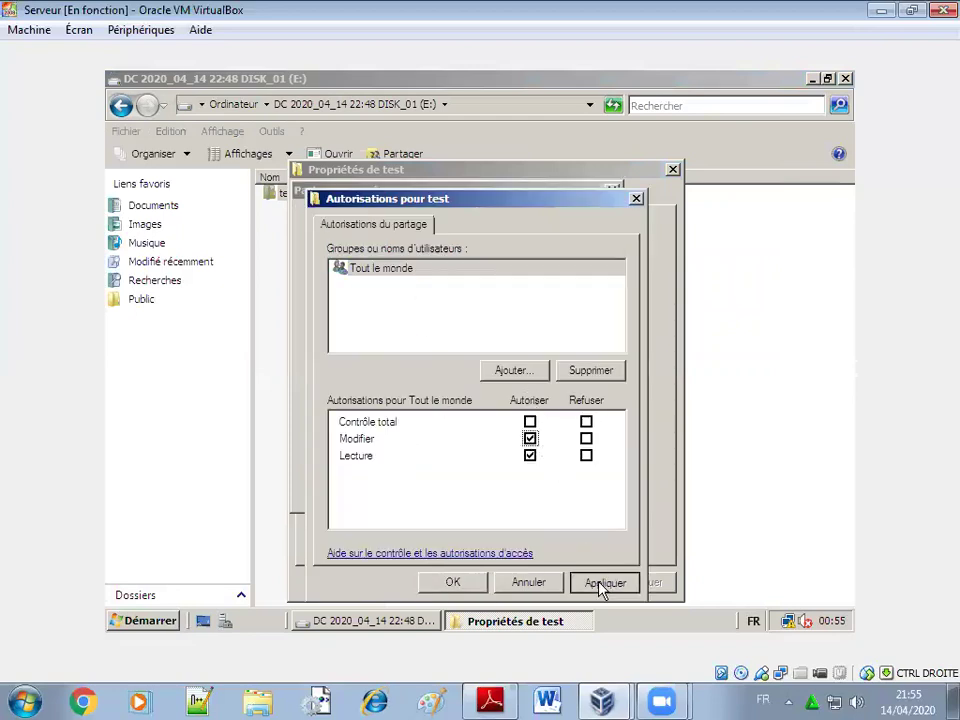
pyautogui.click(453, 580)
pyautogui.click(558, 489)
pyautogui.click(419, 488)
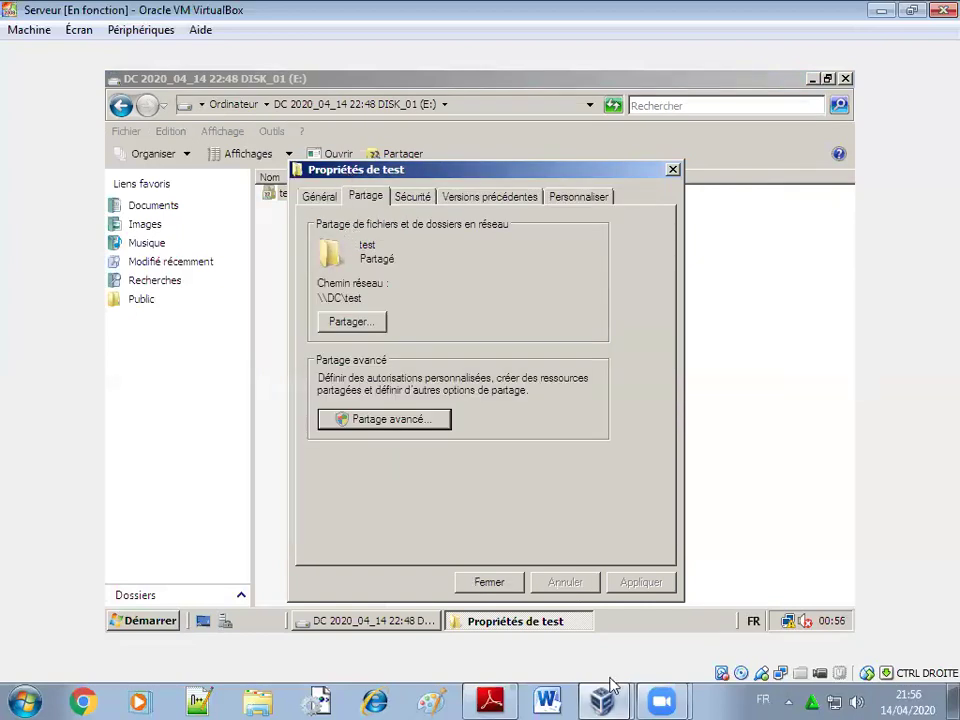
pyautogui.click(489, 582)
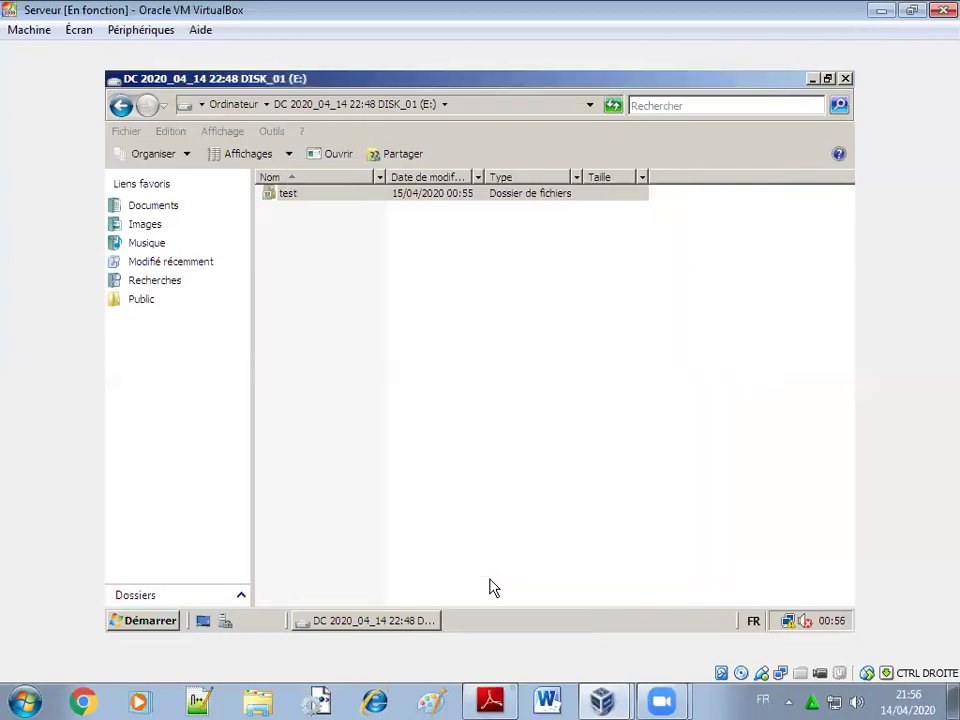
# Check the previous versions of the test folder on drive E: and close its properties without changes.
pyautogui.rightClick(317, 195)
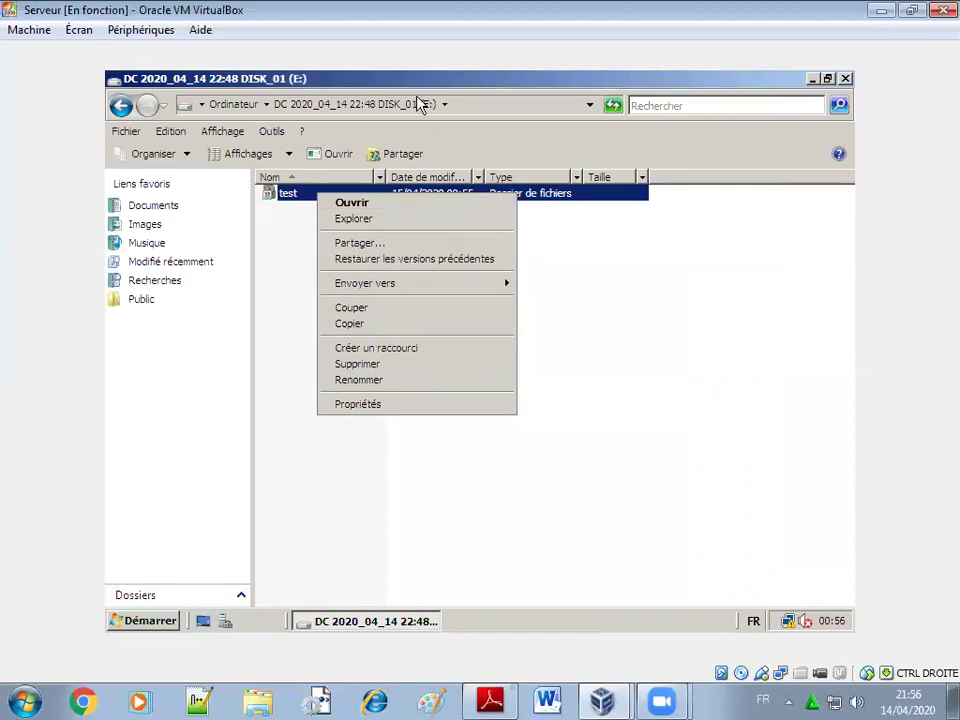
pyautogui.click(394, 264)
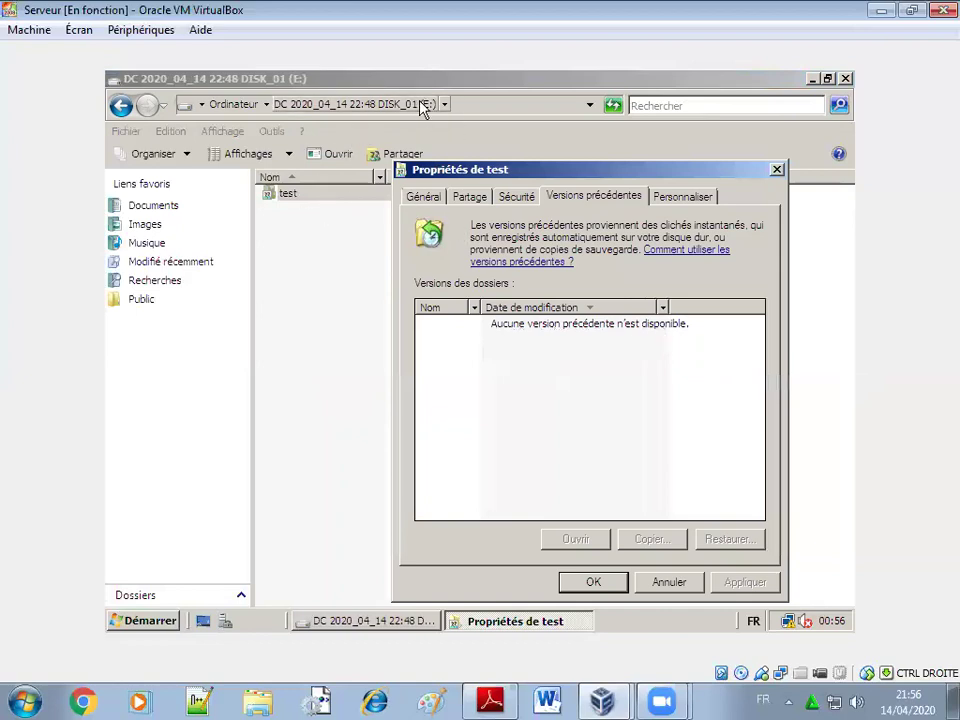
pyautogui.click(669, 582)
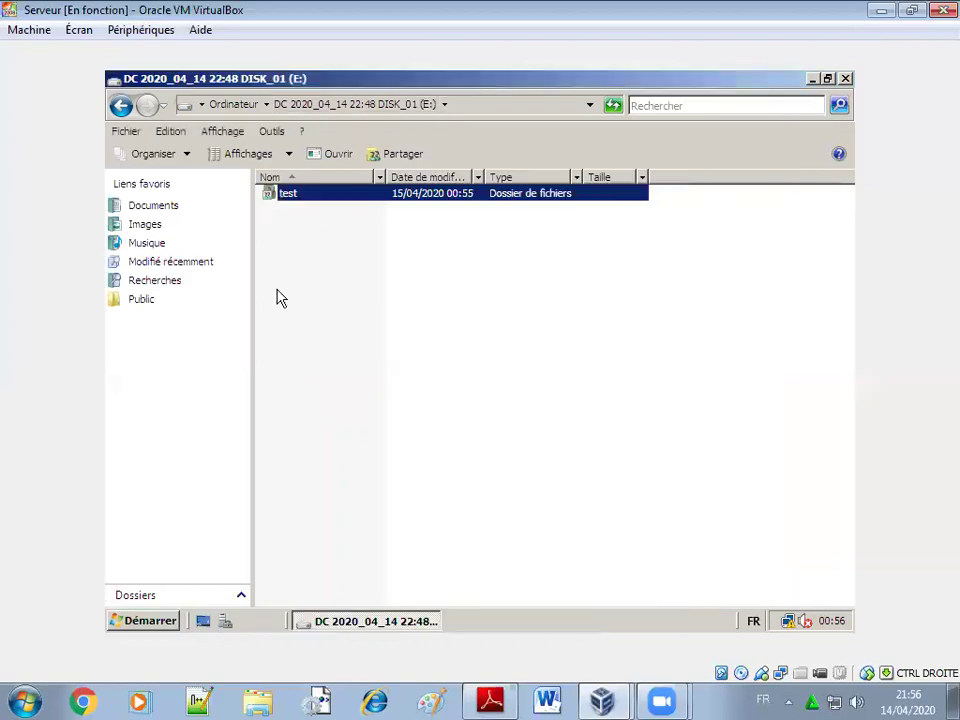
# Check the previous versions of the Ressources folder on drive F: and close its properties without restoring anything.
pyautogui.click(233, 104)
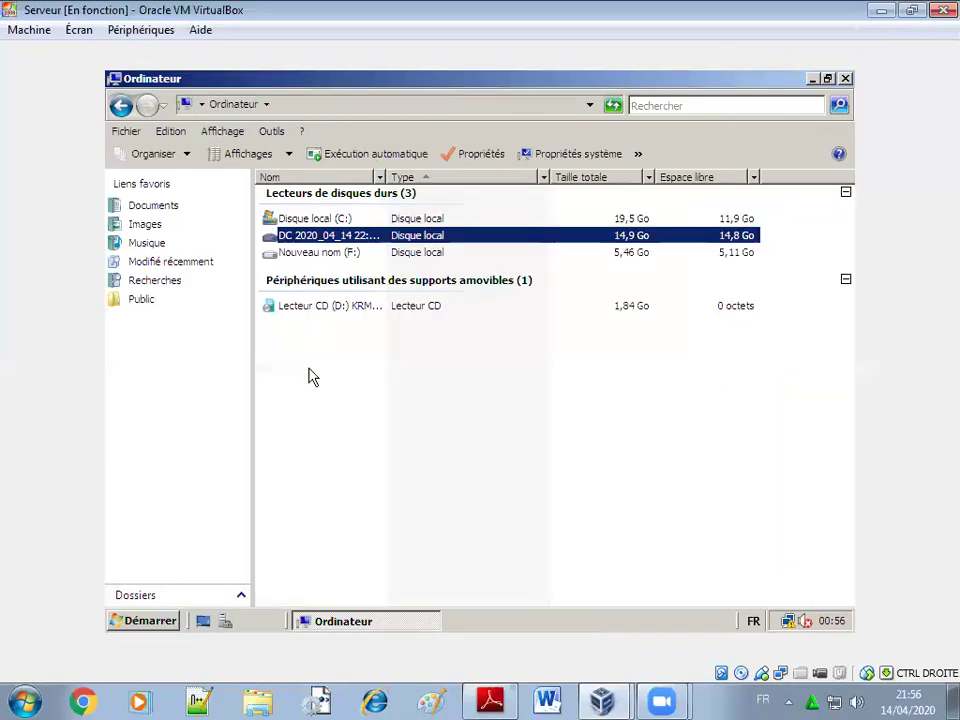
pyautogui.click(329, 256)
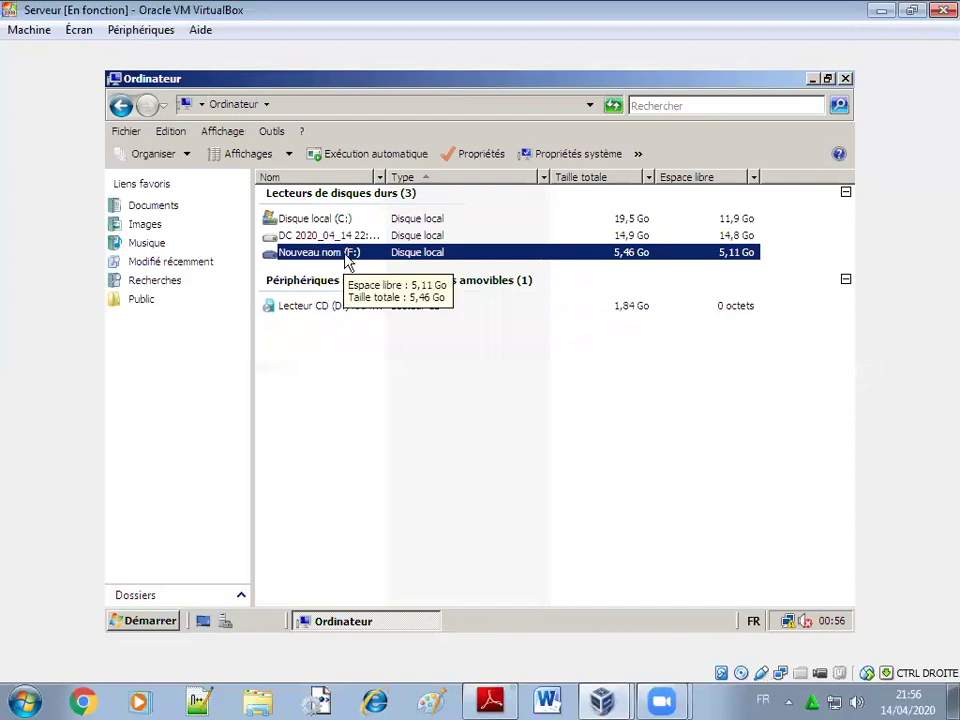
pyautogui.doubleClick(347, 257)
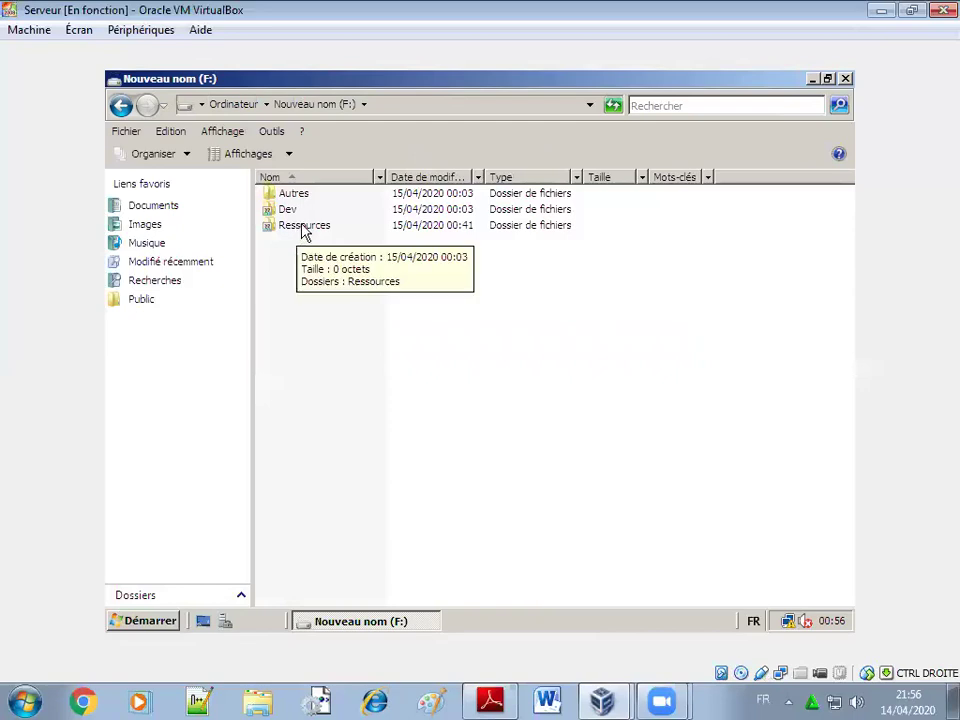
pyautogui.rightClick(305, 230)
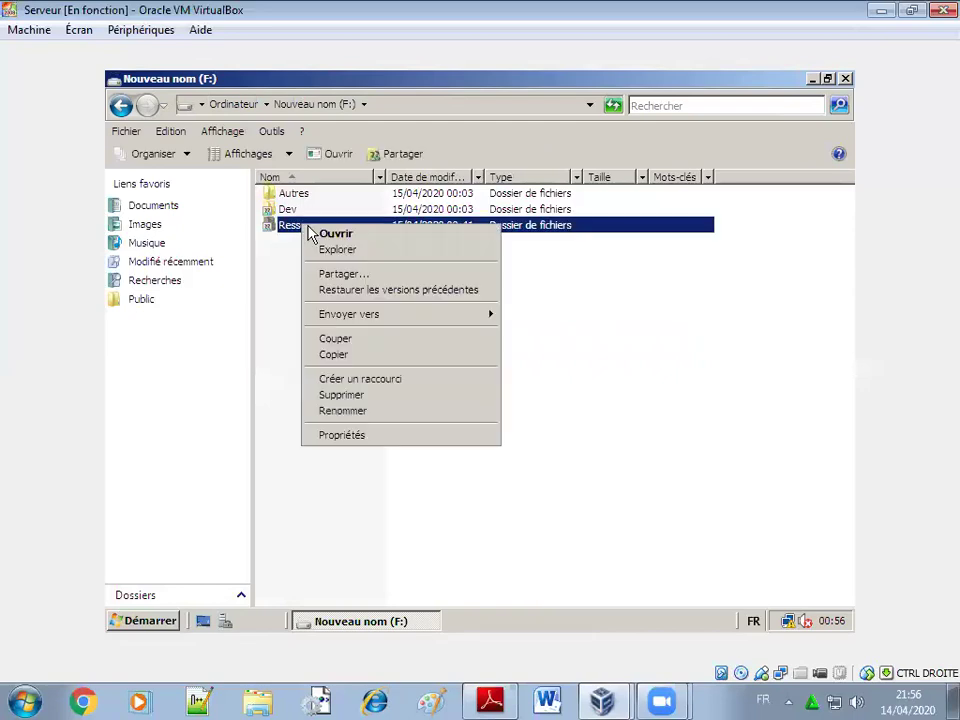
pyautogui.click(373, 292)
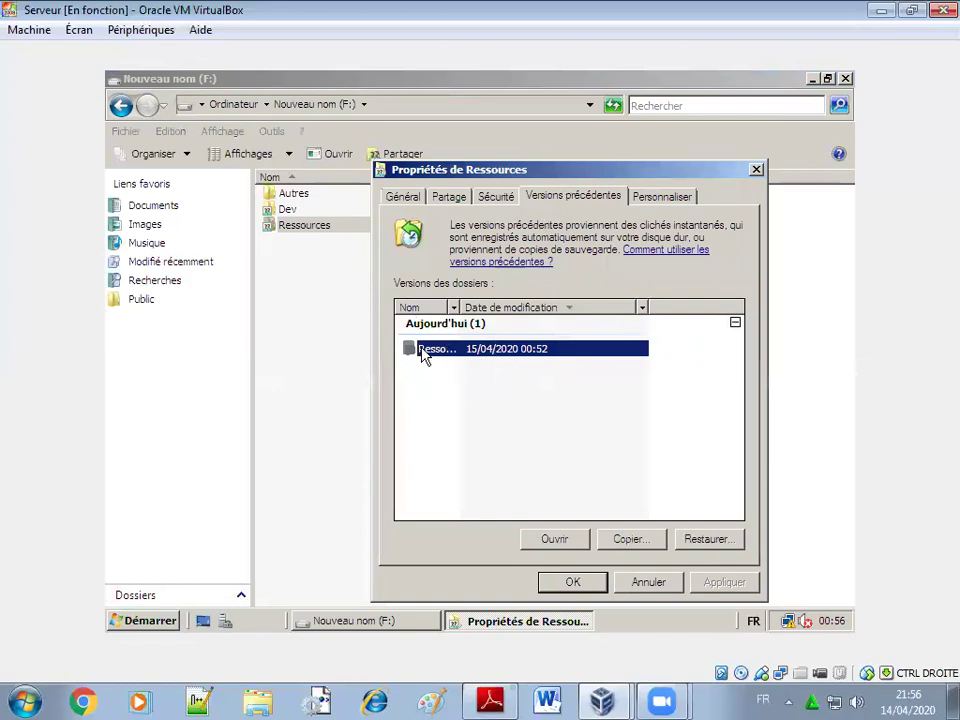
pyautogui.moveTo(436, 358)
pyautogui.click(647, 582)
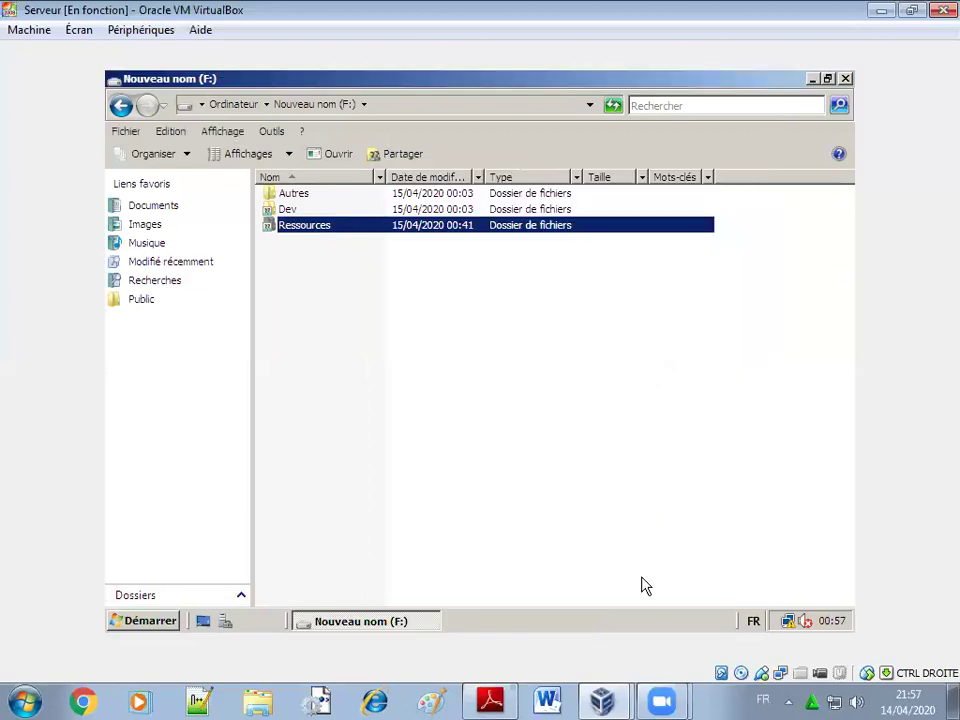
# View the contents of the Ressources folder and return to the root of drive F:.
pyautogui.doubleClick(297, 230)
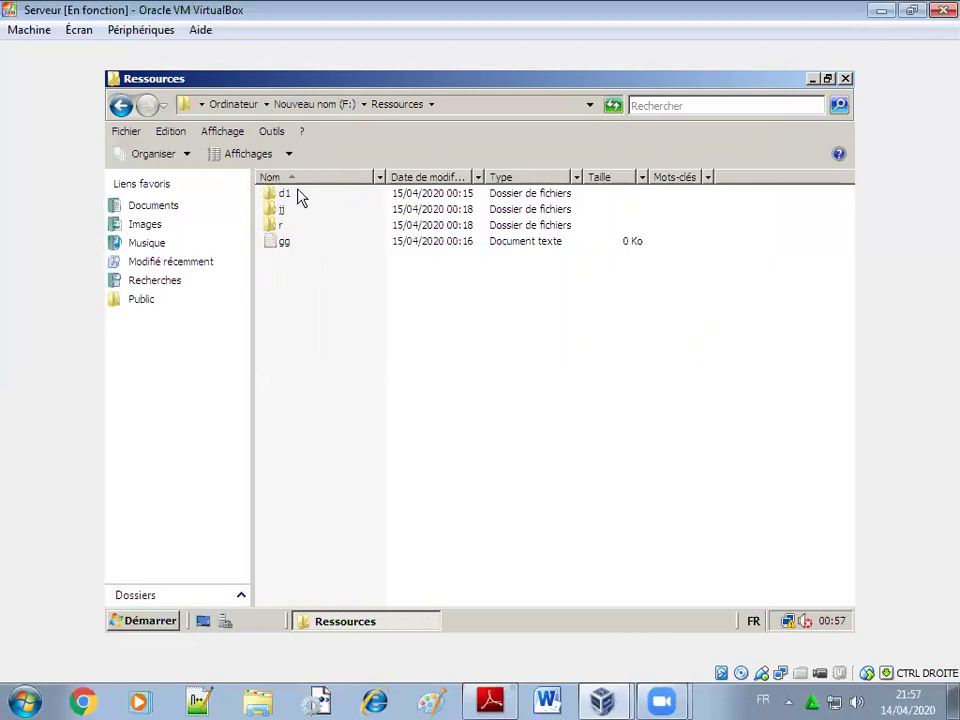
pyautogui.click(321, 106)
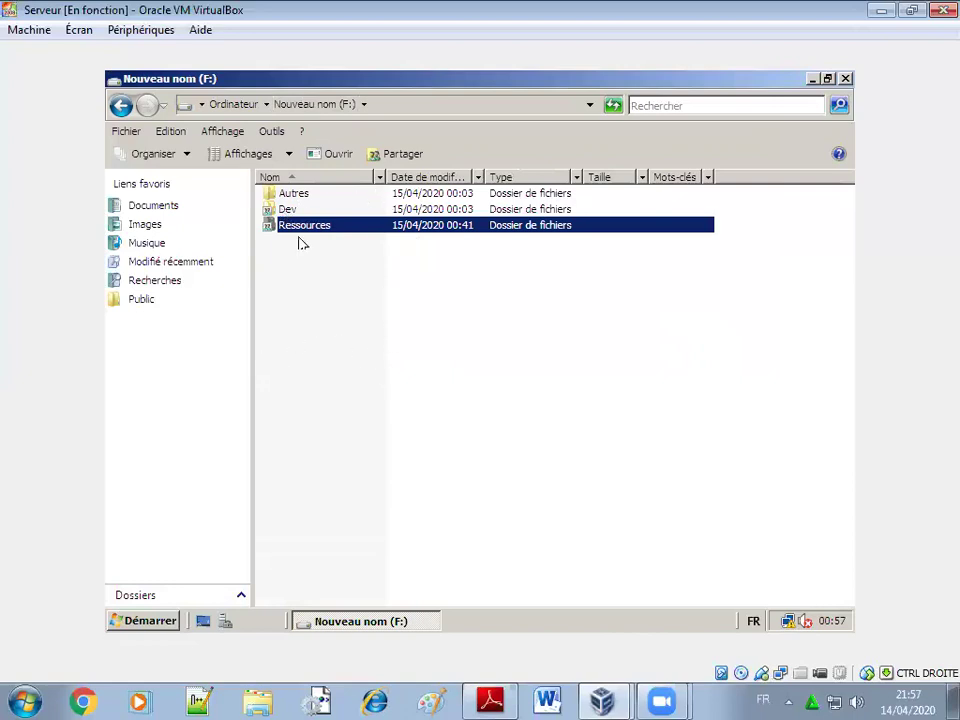
pyautogui.click(358, 332)
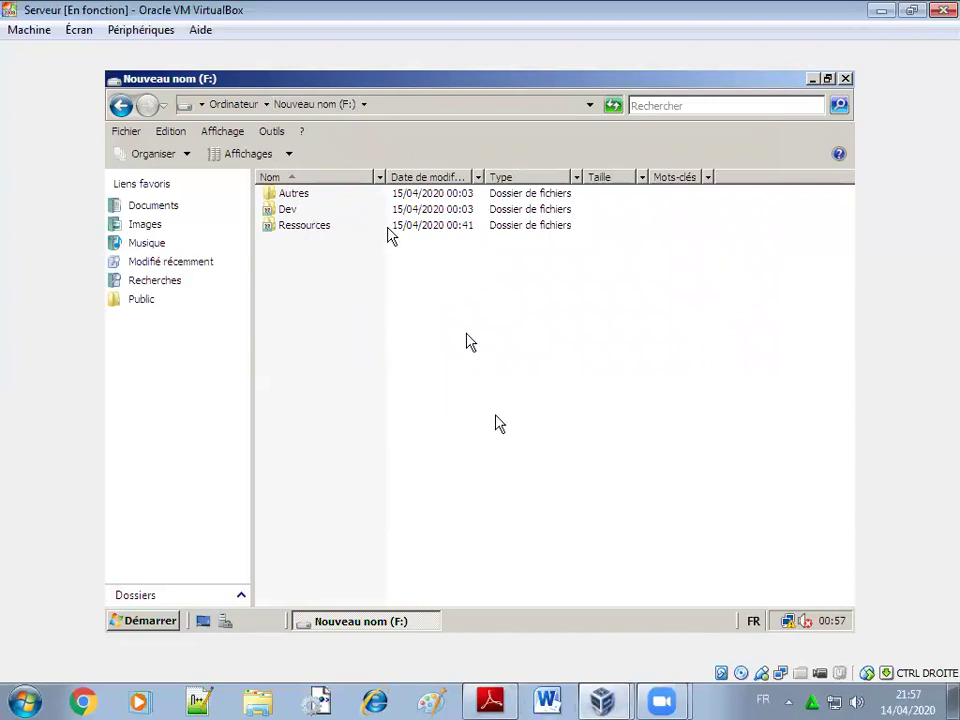
pyautogui.click(391, 228)
pyautogui.click(373, 312)
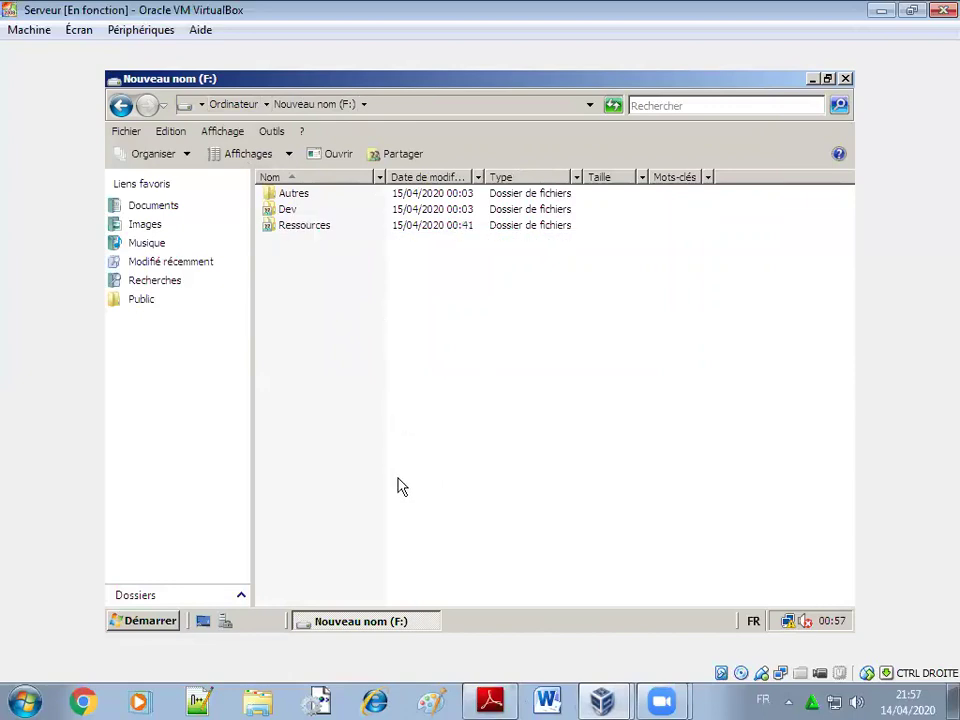
# Switch to the course PDF in Adobe Reader and read the section on configuring shadow copies.
pyautogui.click(490, 700)
pyautogui.scroll(-12, 422, 496)
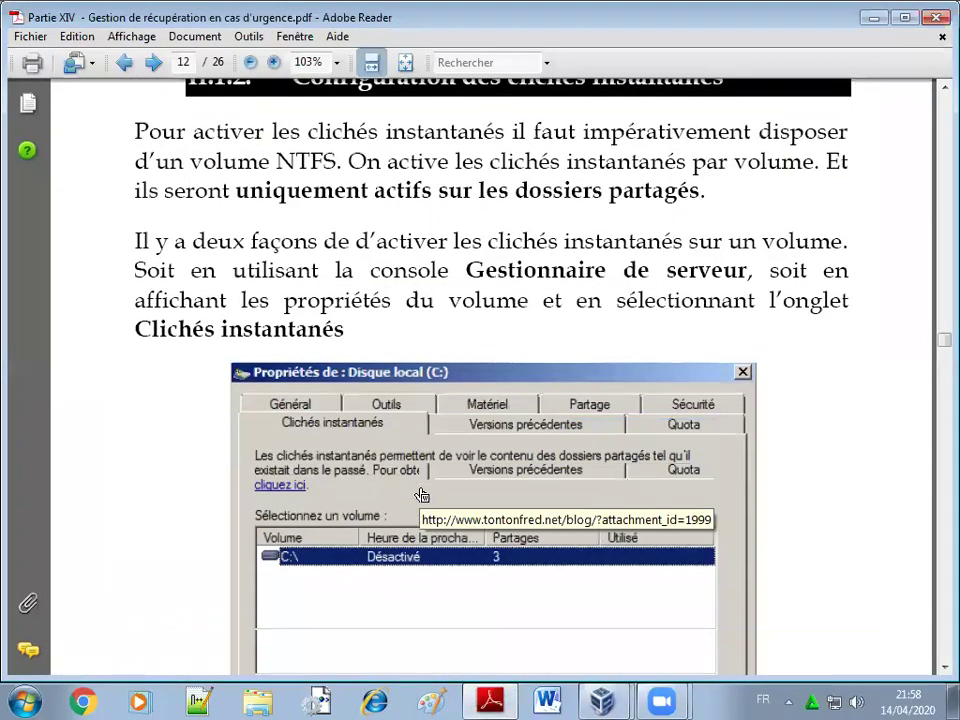
# Read the PDF pages on activating and scheduling shadow copies and restoring previous versions, up to the Active Directory section.
pyautogui.scroll(-7, 422, 500)
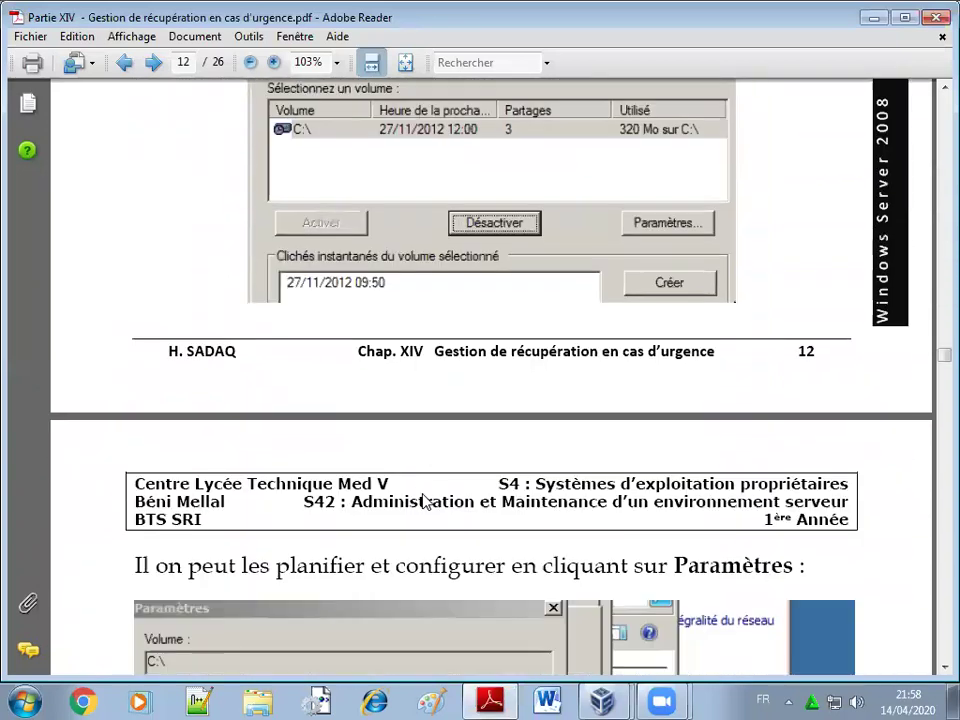
pyautogui.scroll(-9, 425, 500)
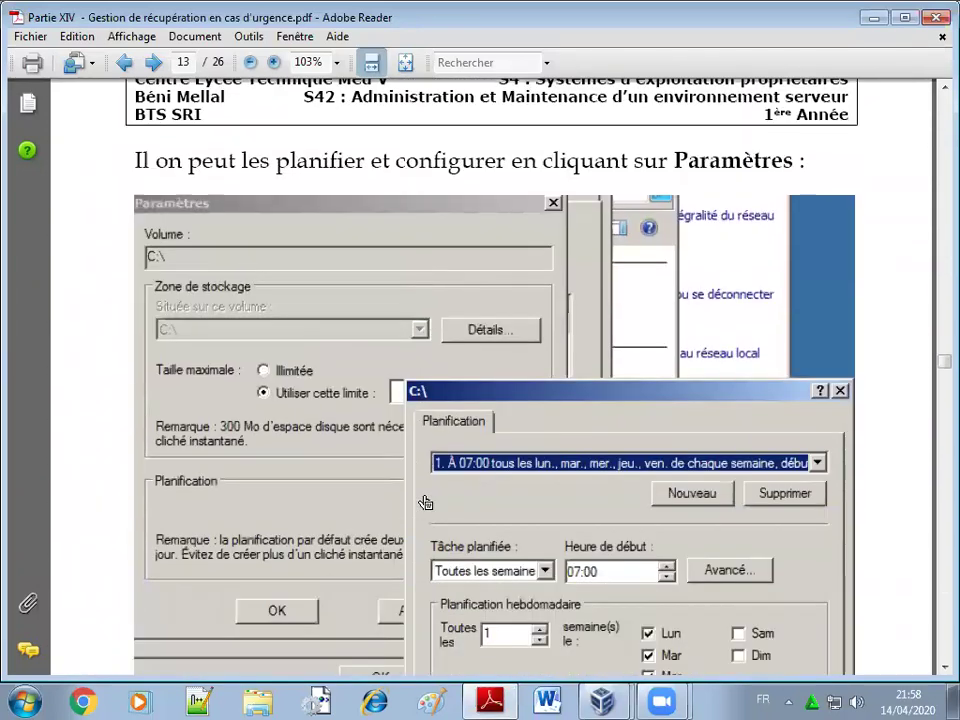
pyautogui.scroll(-6, 464, 470)
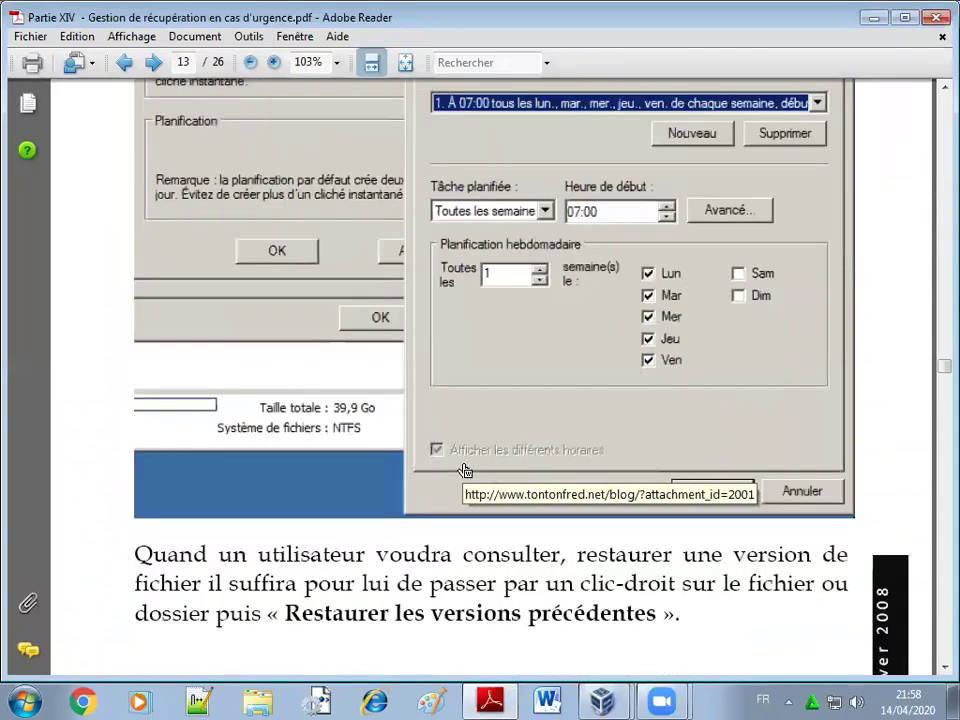
pyautogui.scroll(-1, 465, 472)
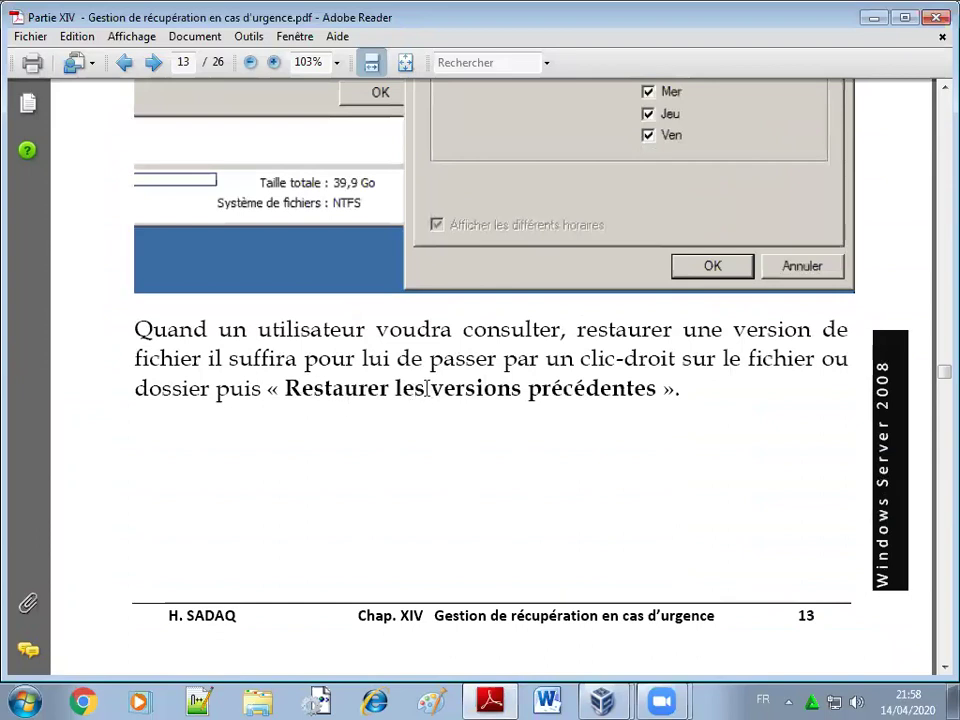
pyautogui.scroll(-10, 396, 470)
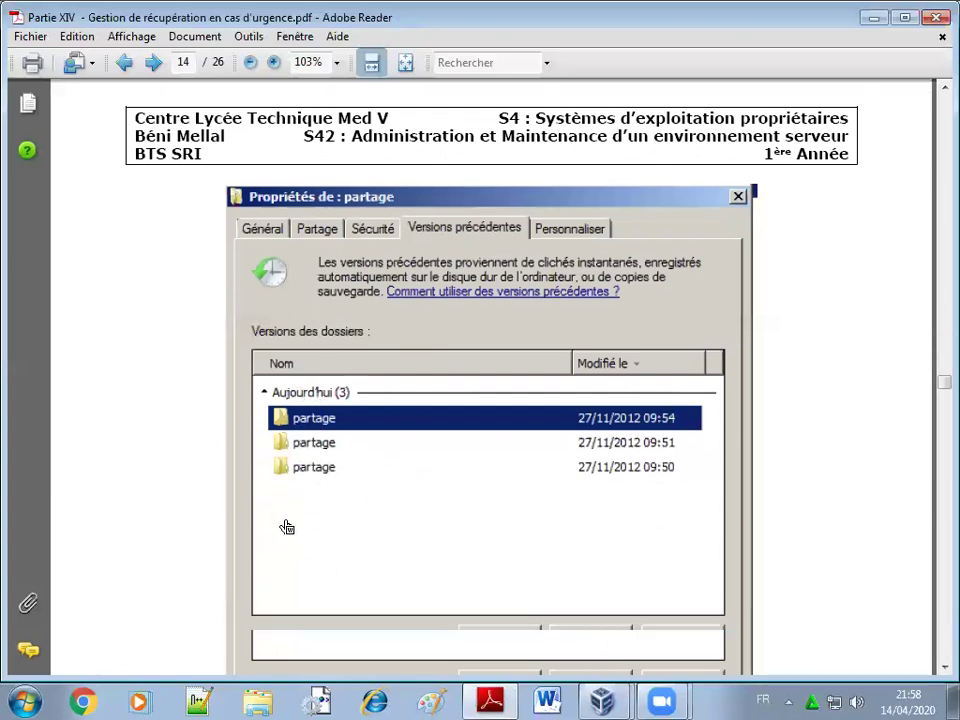
pyautogui.scroll(-1, 285, 525)
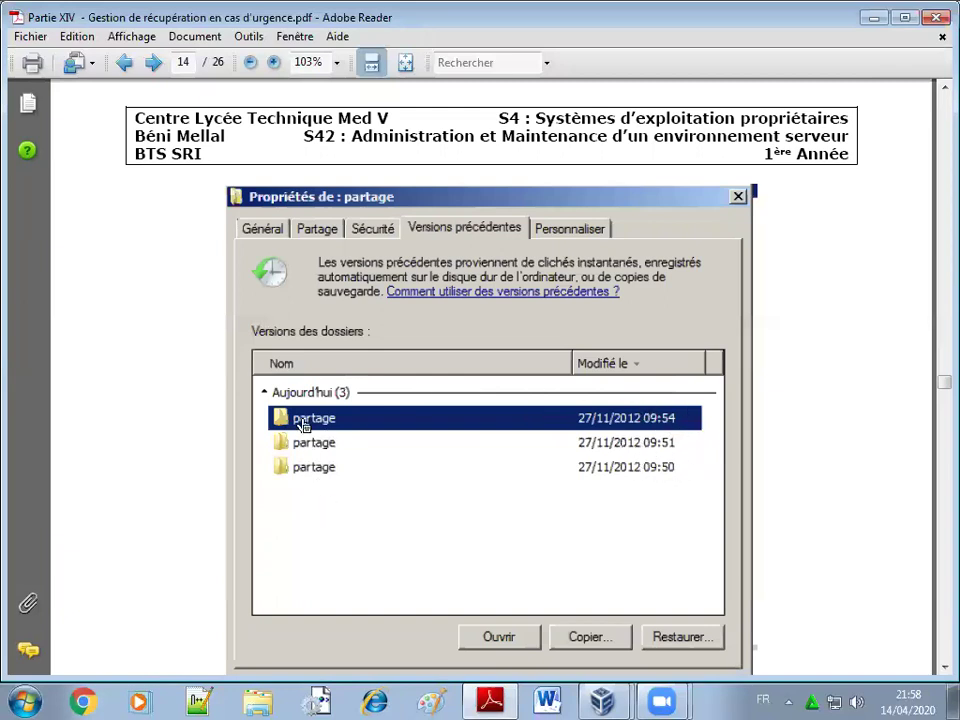
pyautogui.scroll(-4, 343, 560)
pyautogui.scroll(-2, 340, 552)
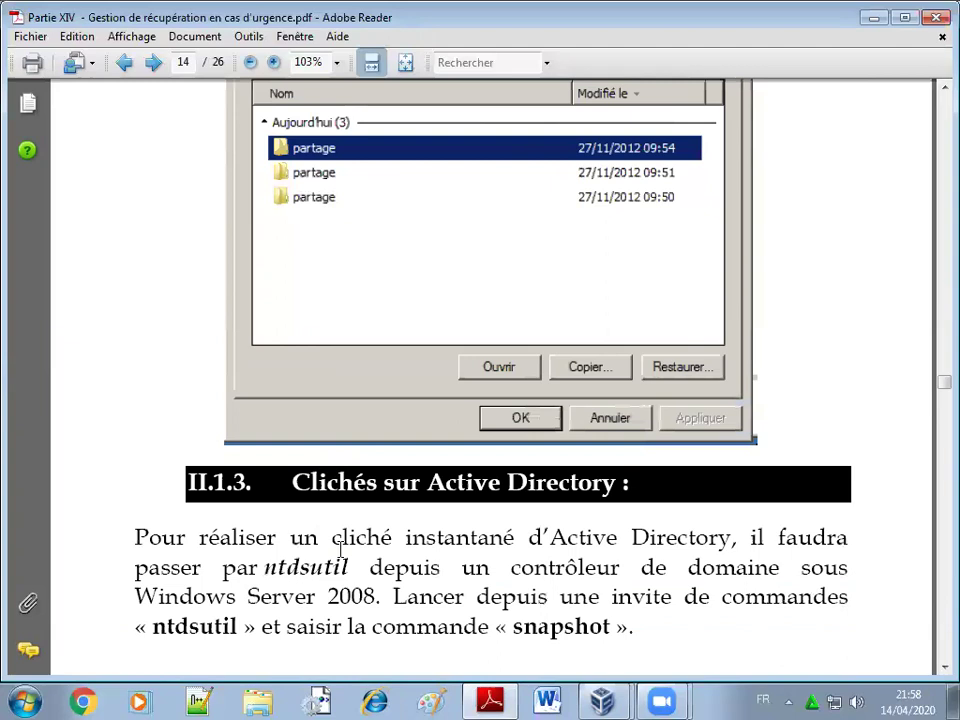
pyautogui.scroll(-3, 342, 558)
pyautogui.scroll(2, 339, 551)
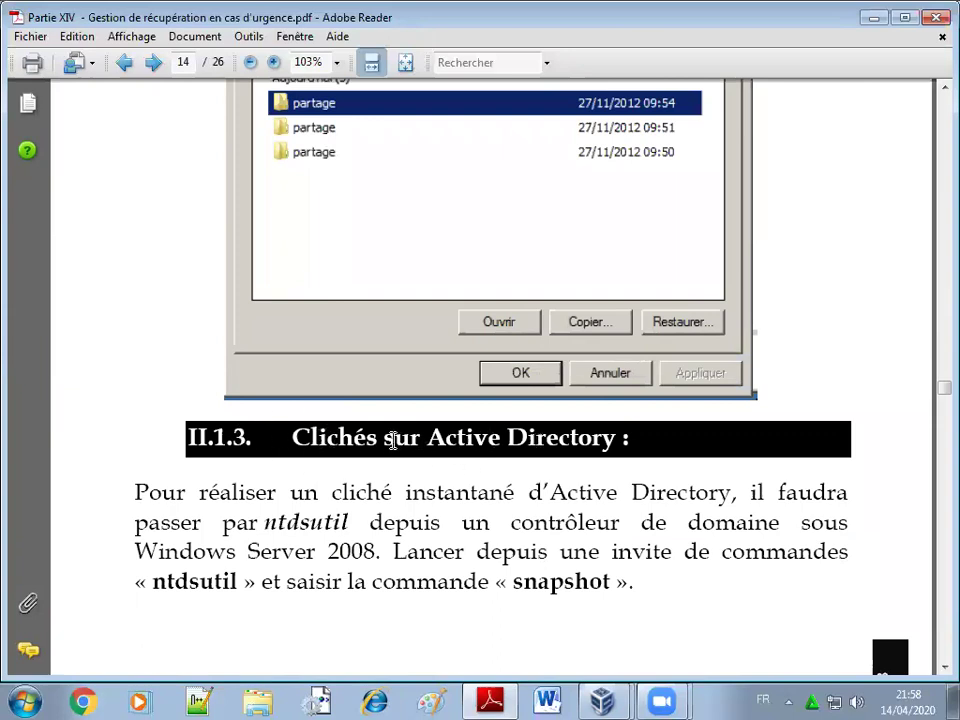
pyautogui.scroll(15, 380, 475)
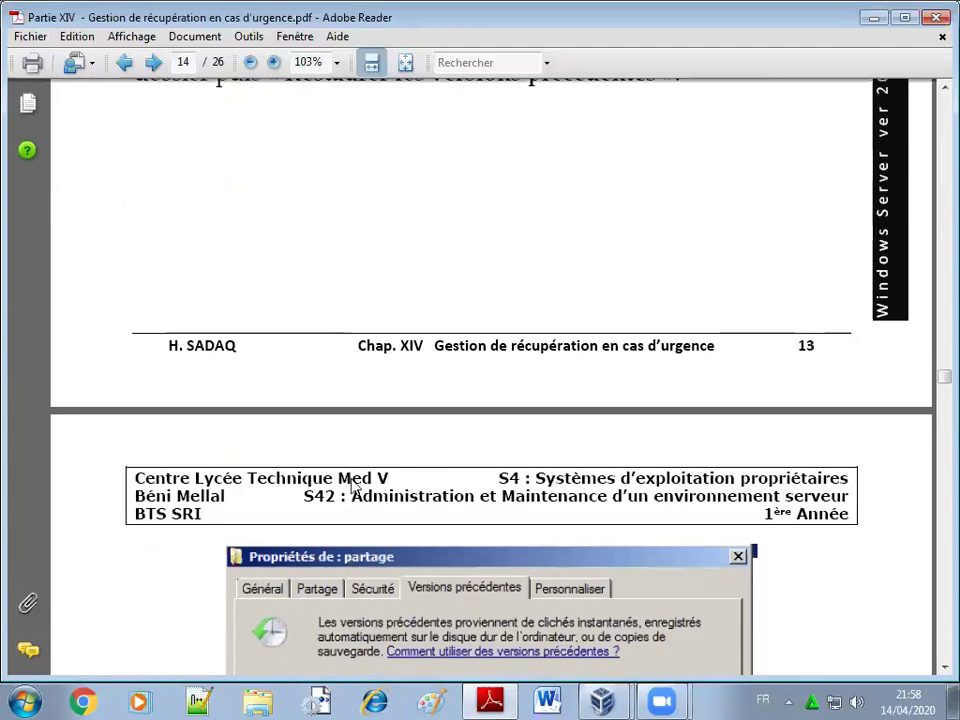
pyautogui.scroll(10, 349, 487)
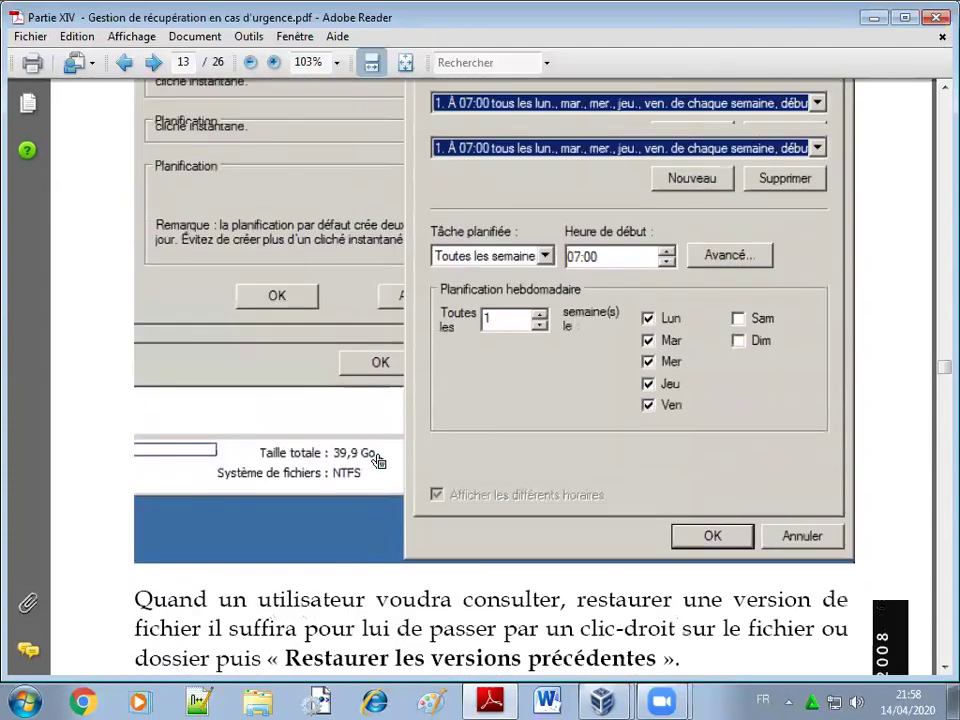
pyautogui.scroll(12, 380, 470)
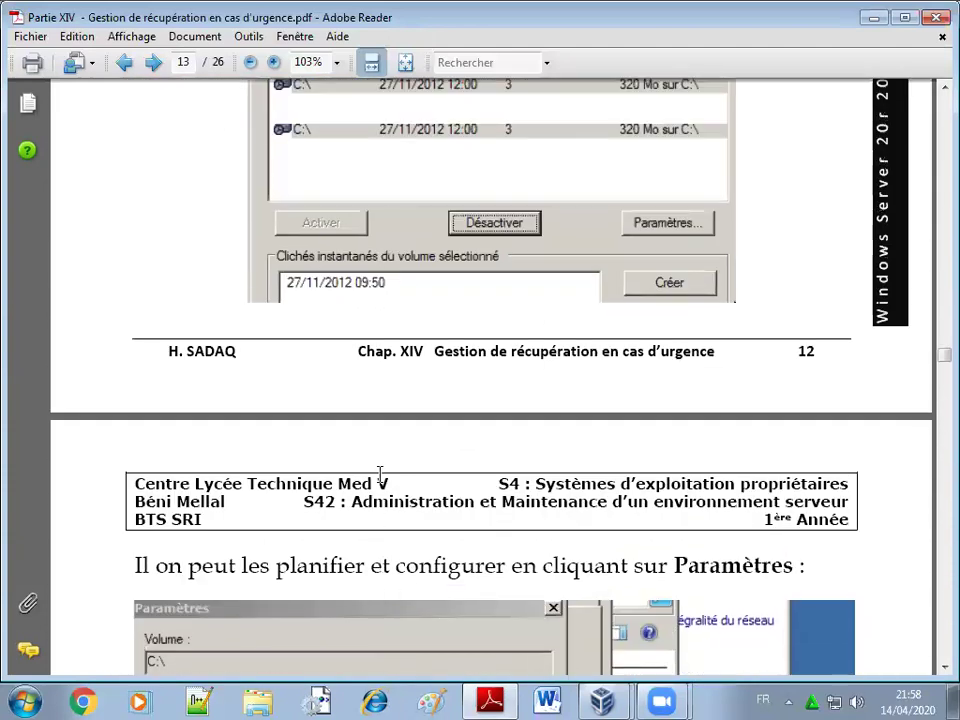
pyautogui.scroll(8, 380, 475)
# Switch to the Serveur virtual machine in VirtualBox, check the Ressources folder's previous versions and cancel without restoring.
pyautogui.moveTo(602, 700)
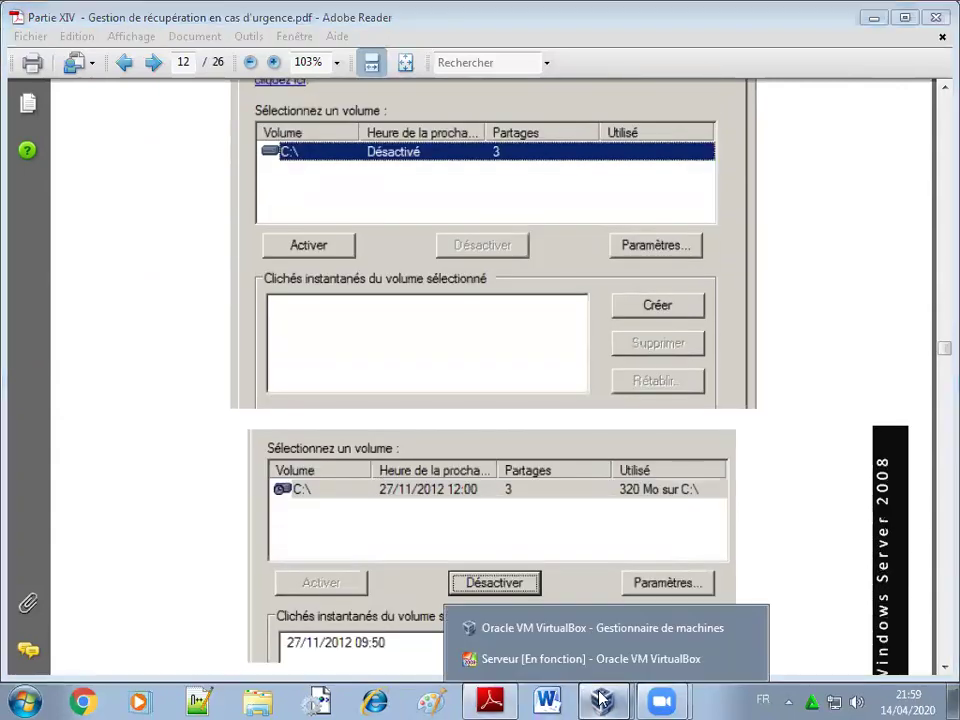
pyautogui.click(583, 659)
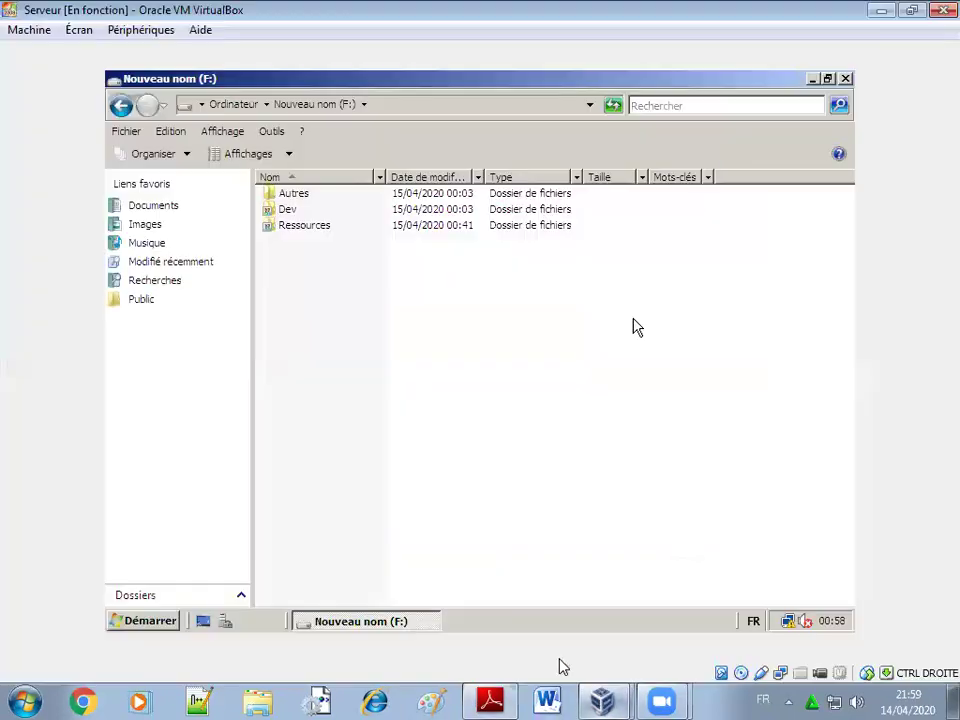
pyautogui.rightClick(310, 228)
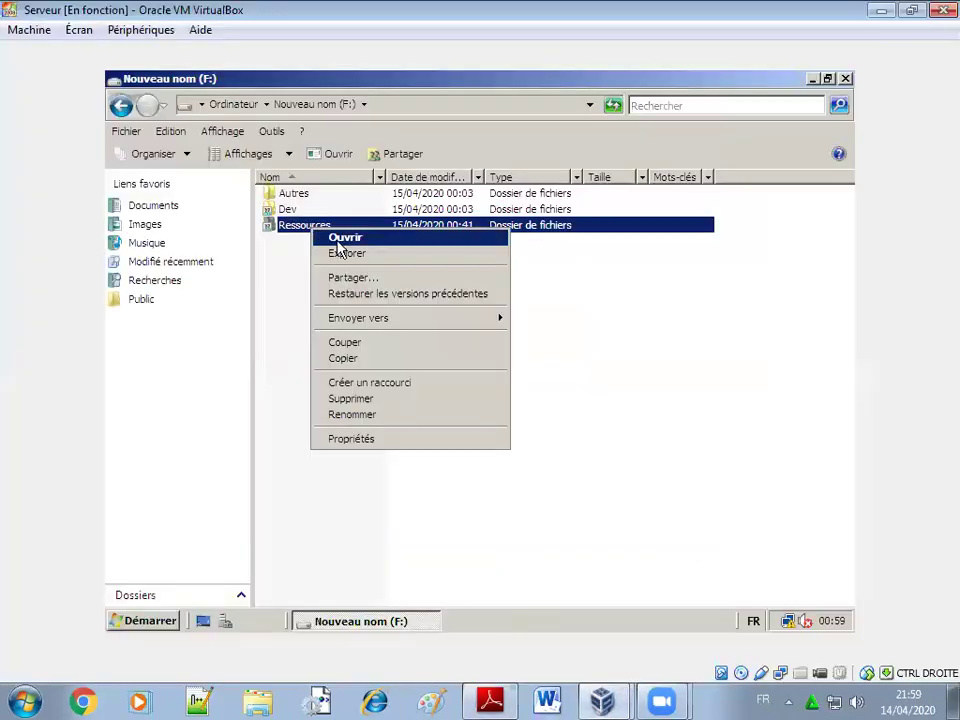
pyautogui.click(386, 302)
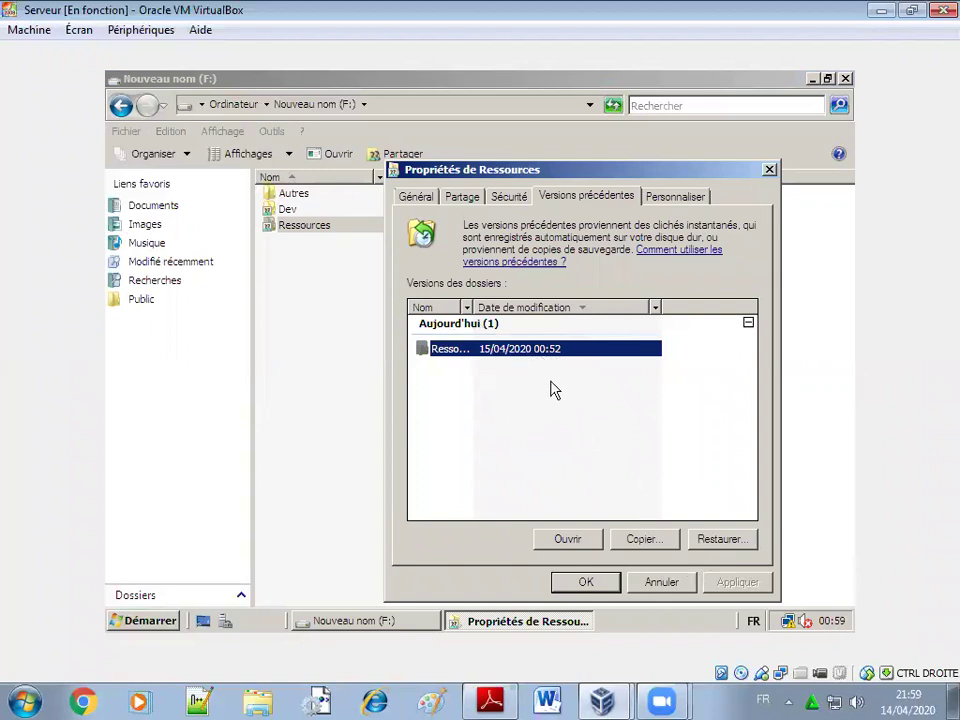
pyautogui.click(662, 582)
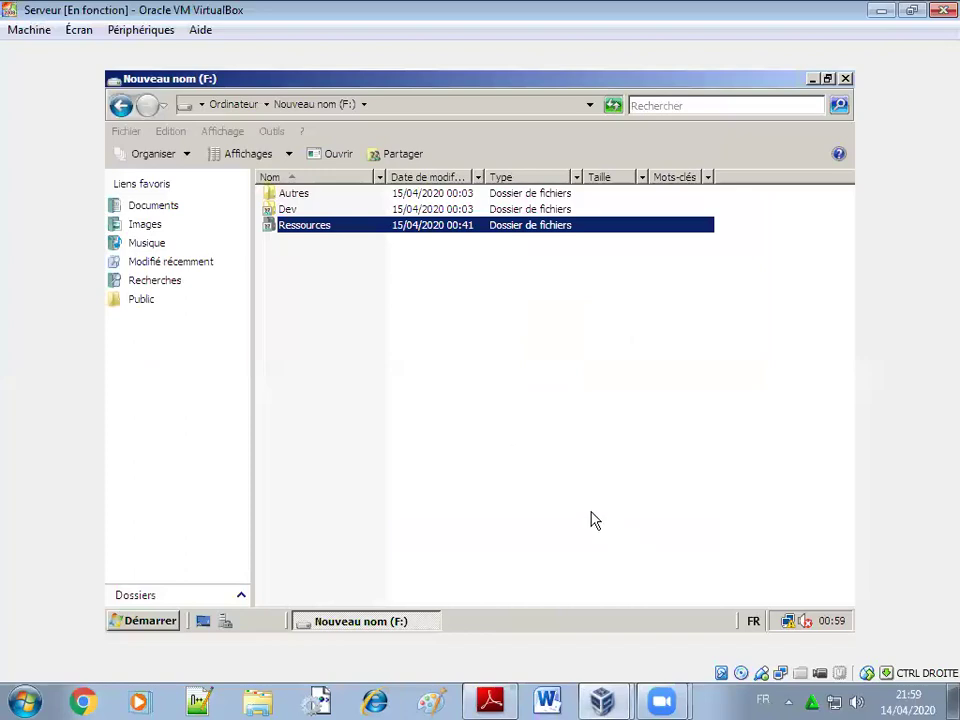
# Check the previous versions of the Dev folder on drive F: and close its properties without restoring.
pyautogui.click(287, 211)
pyautogui.rightClick(287, 210)
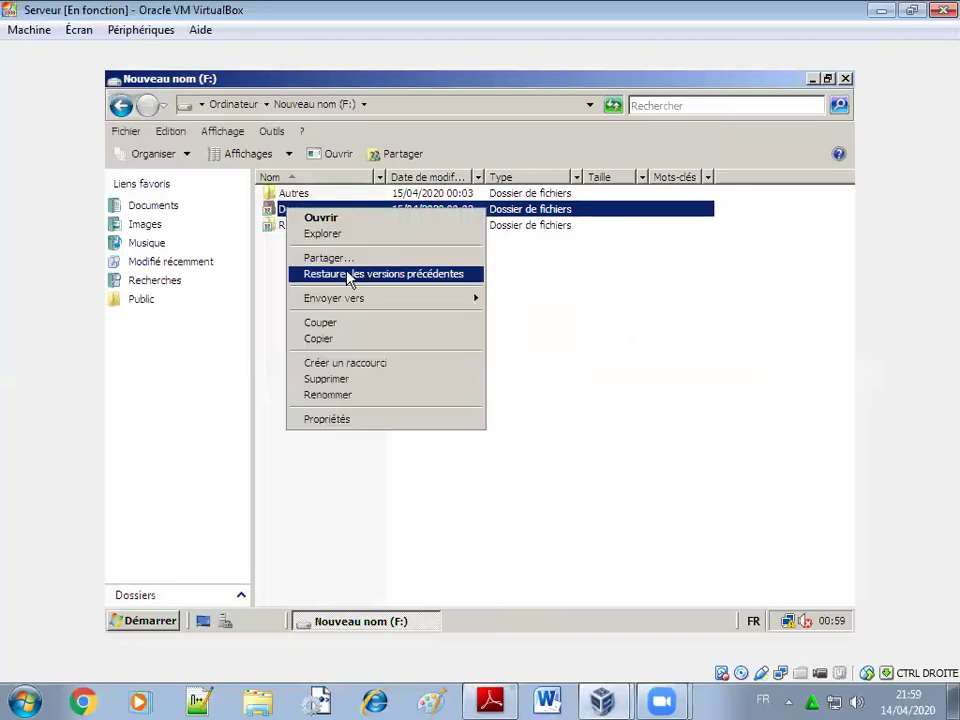
pyautogui.click(348, 275)
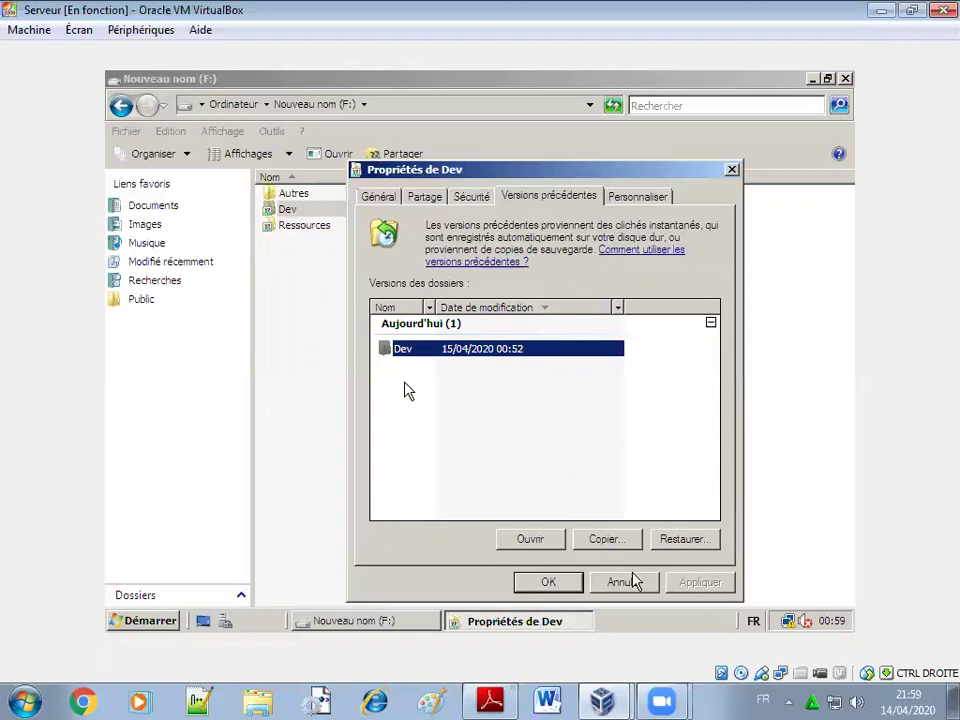
pyautogui.click(552, 581)
# Look into the Ressources folder, return to drive F:, and recheck the folder's previous versions through its properties without restoring.
pyautogui.doubleClick(296, 228)
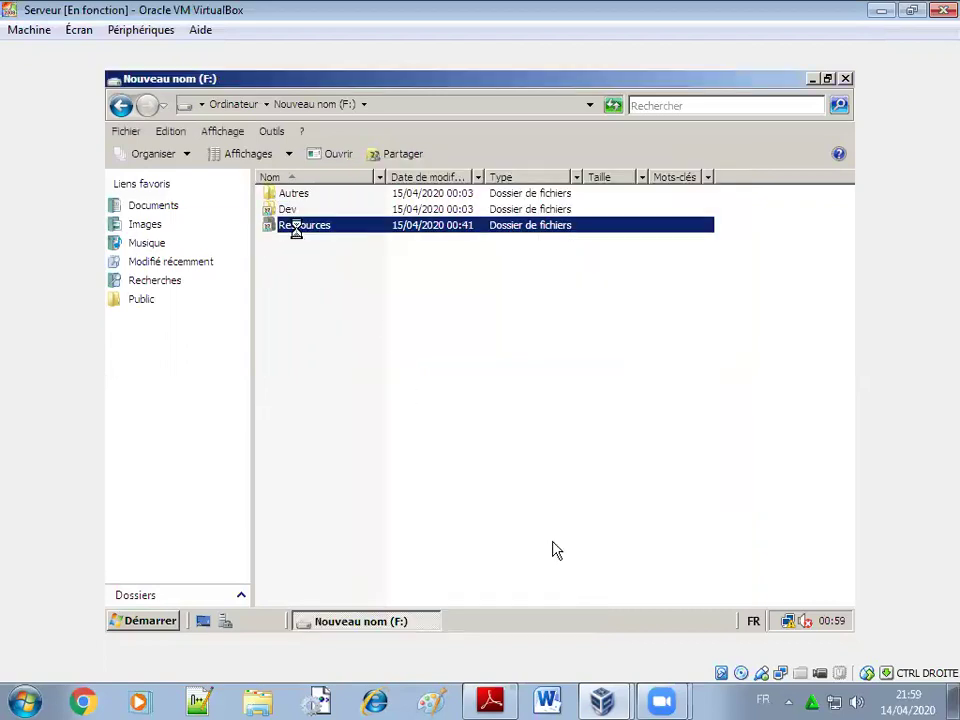
pyautogui.click(328, 108)
pyautogui.rightClick(321, 226)
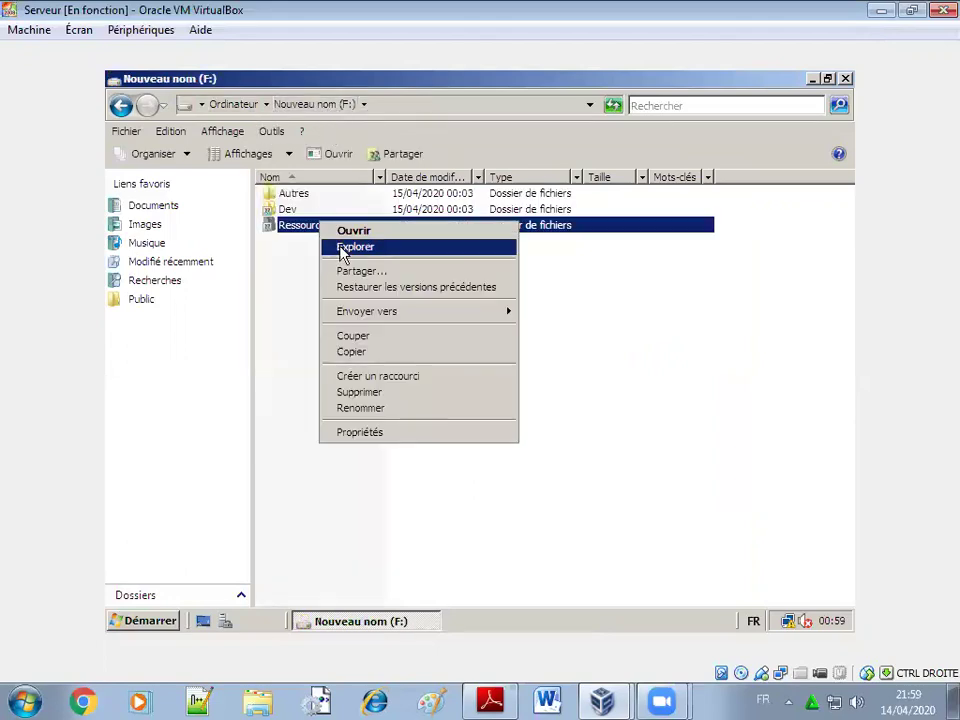
pyautogui.click(374, 433)
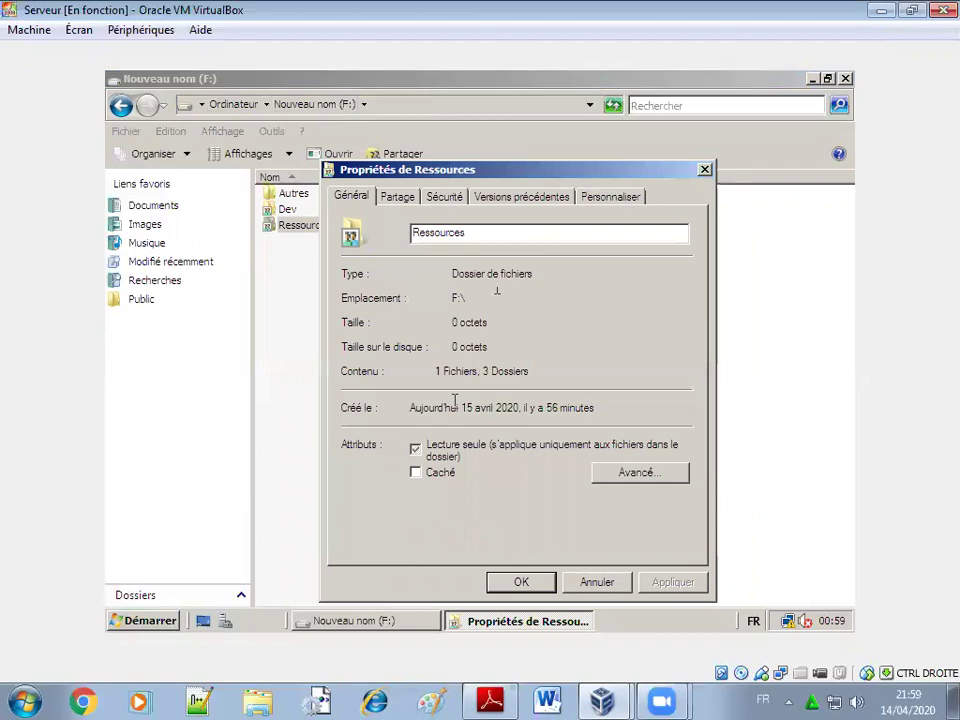
pyautogui.click(518, 198)
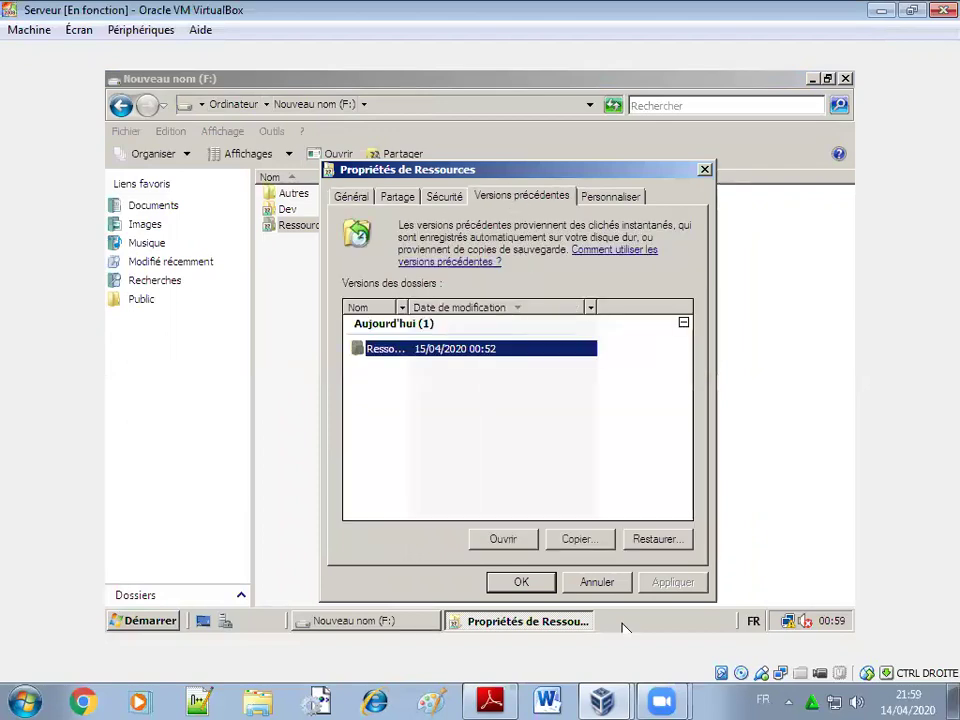
pyautogui.click(598, 582)
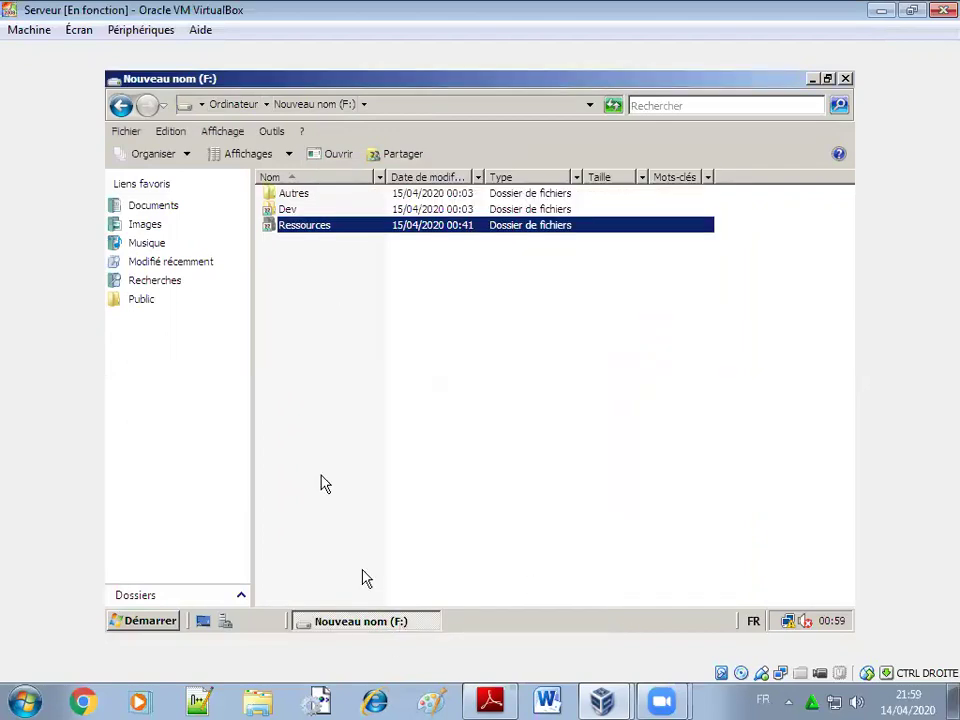
# Go to Ordinateur, check the list of shadow copies in drive F:'s properties, and close the dialog.
pyautogui.click(150, 621)
pyautogui.click(718, 392)
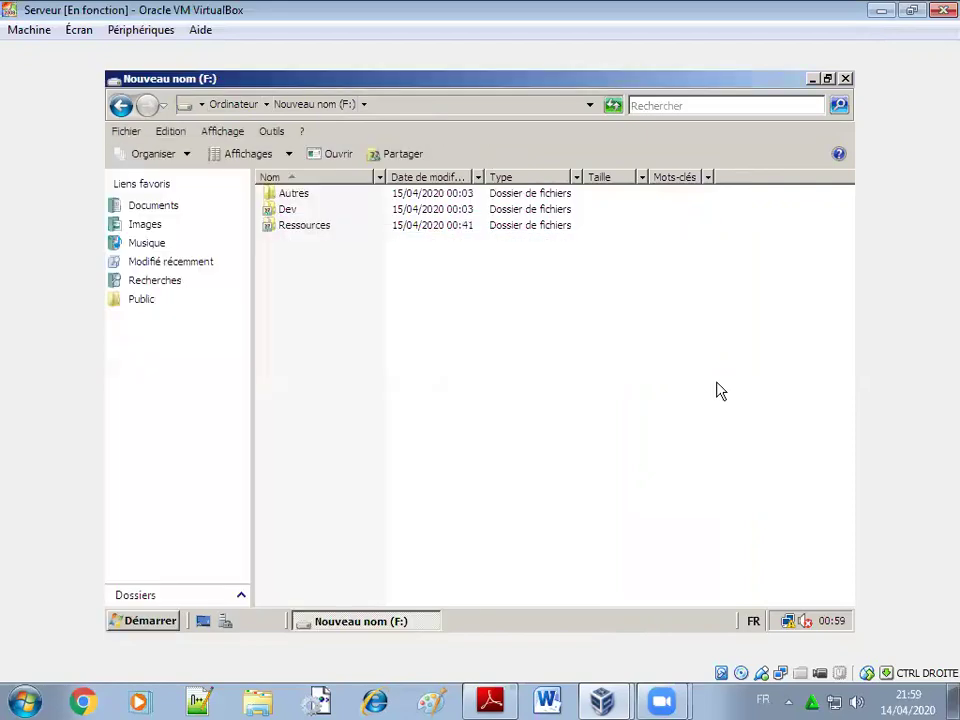
pyautogui.click(234, 104)
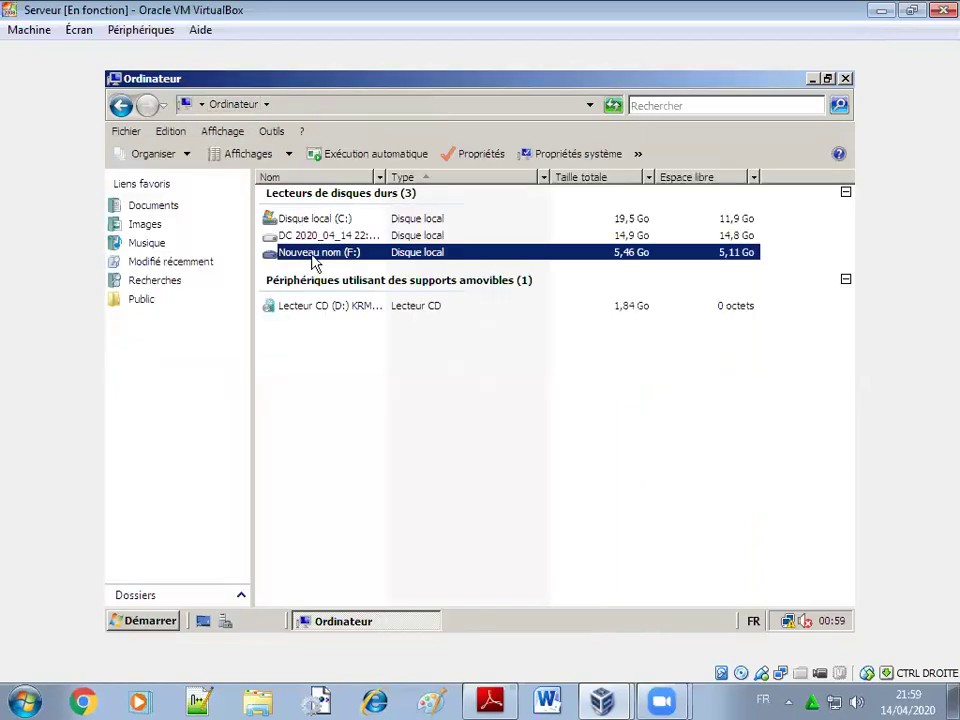
pyautogui.rightClick(311, 256)
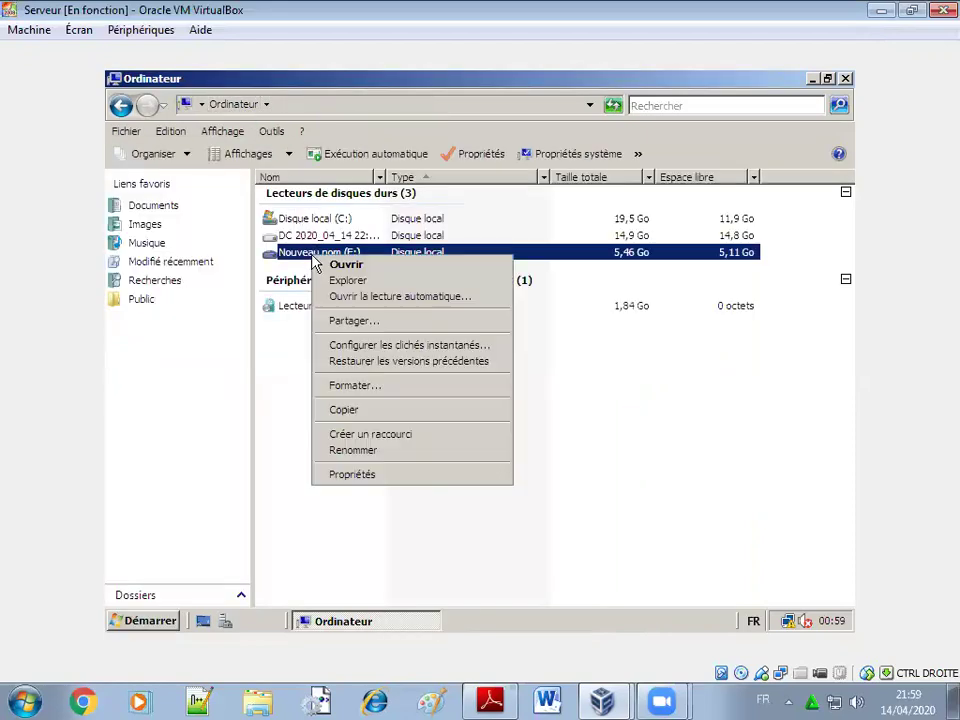
pyautogui.click(376, 478)
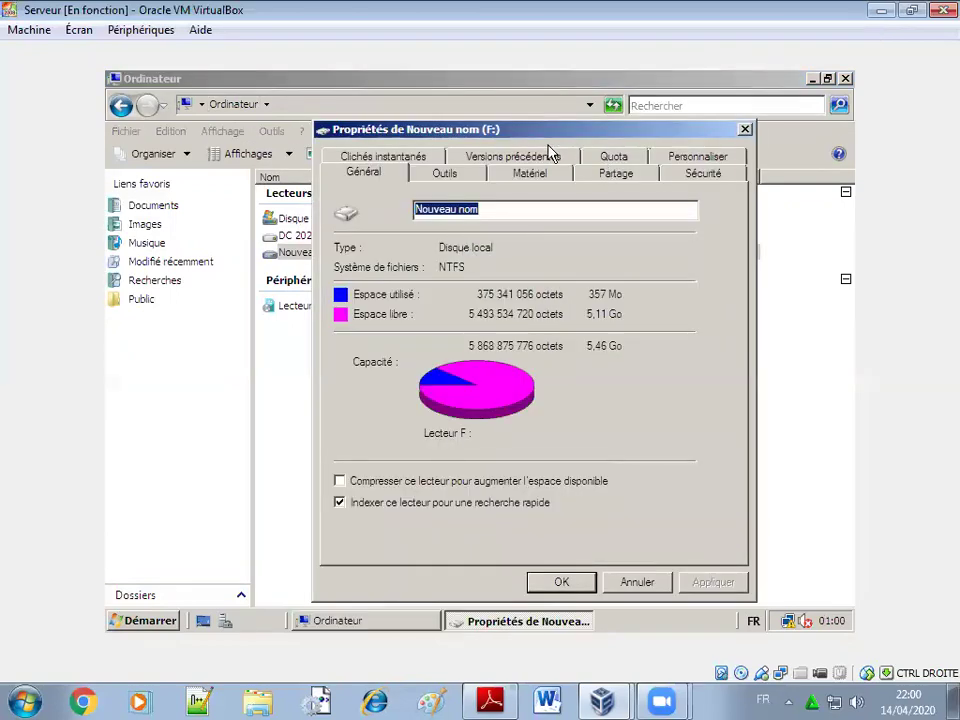
pyautogui.click(399, 161)
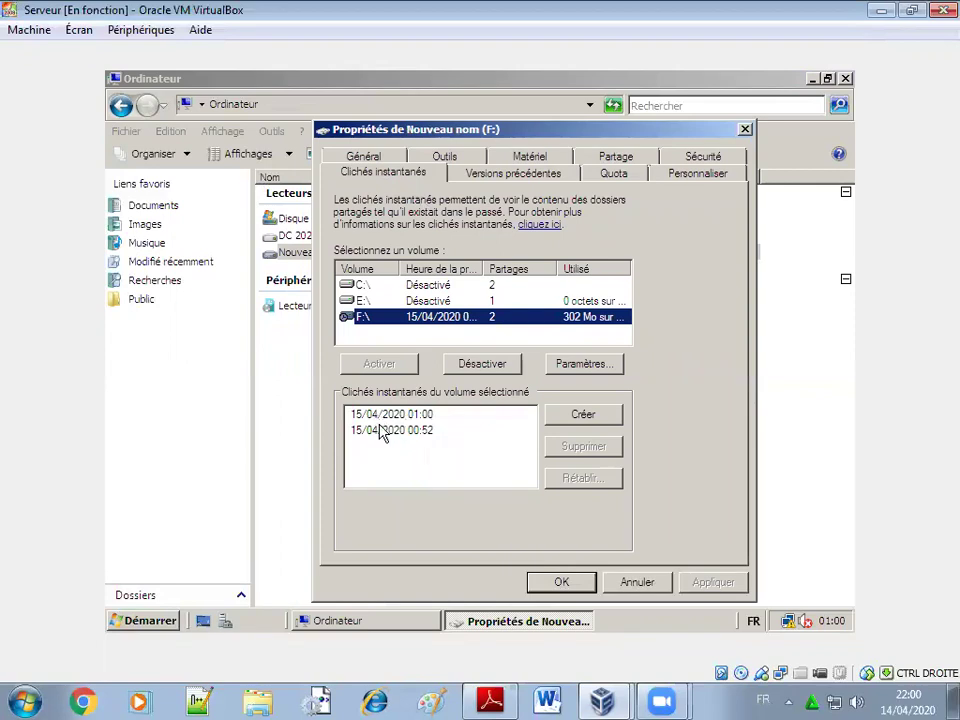
pyautogui.click(563, 583)
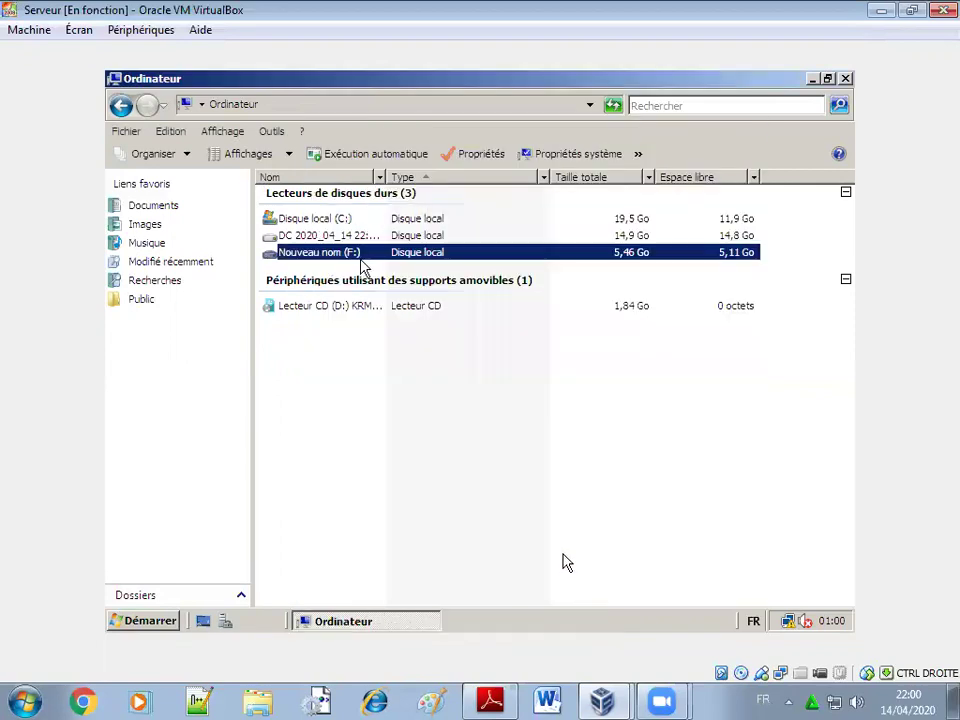
# Open drive F:, compare the previous versions listed for the Ressources folder, and close its properties without restoring.
pyautogui.doubleClick(320, 253)
pyautogui.click(305, 233)
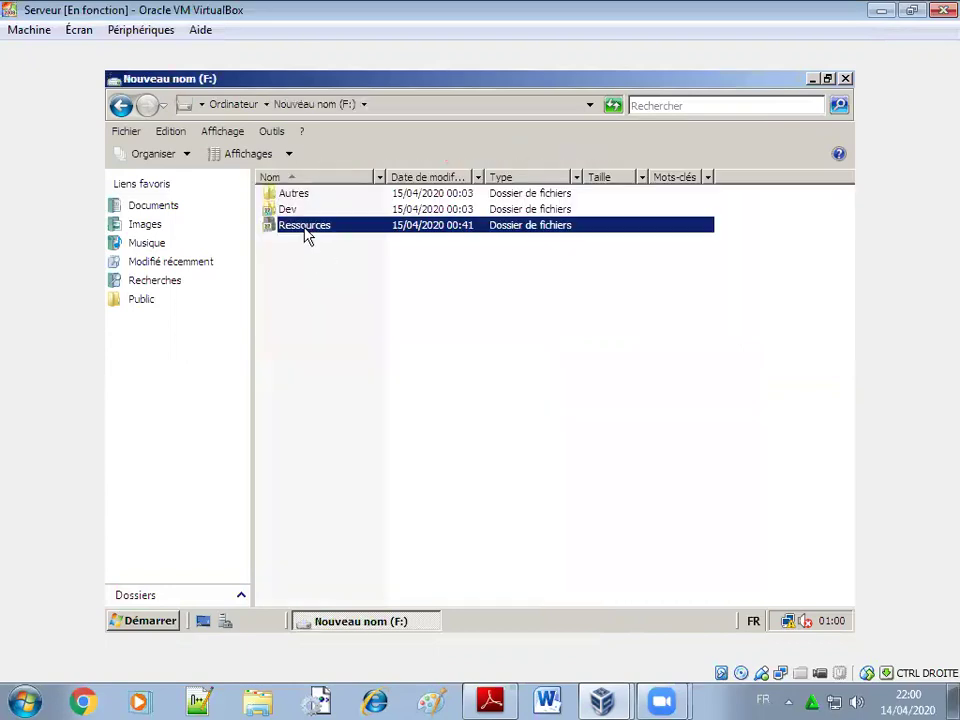
pyautogui.rightClick(305, 229)
pyautogui.click(365, 438)
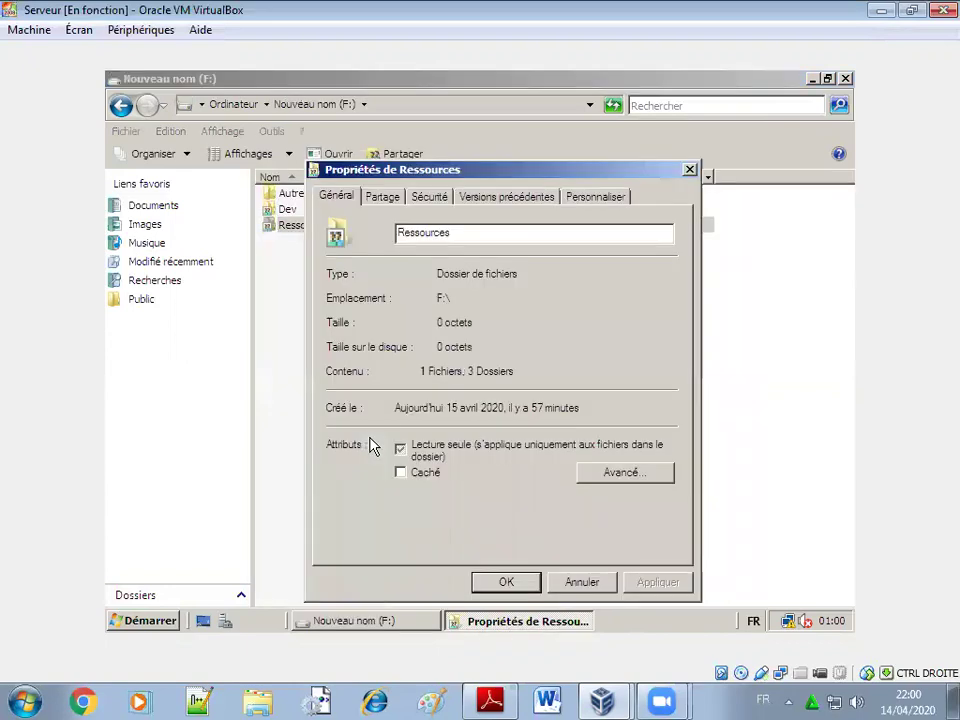
pyautogui.click(468, 194)
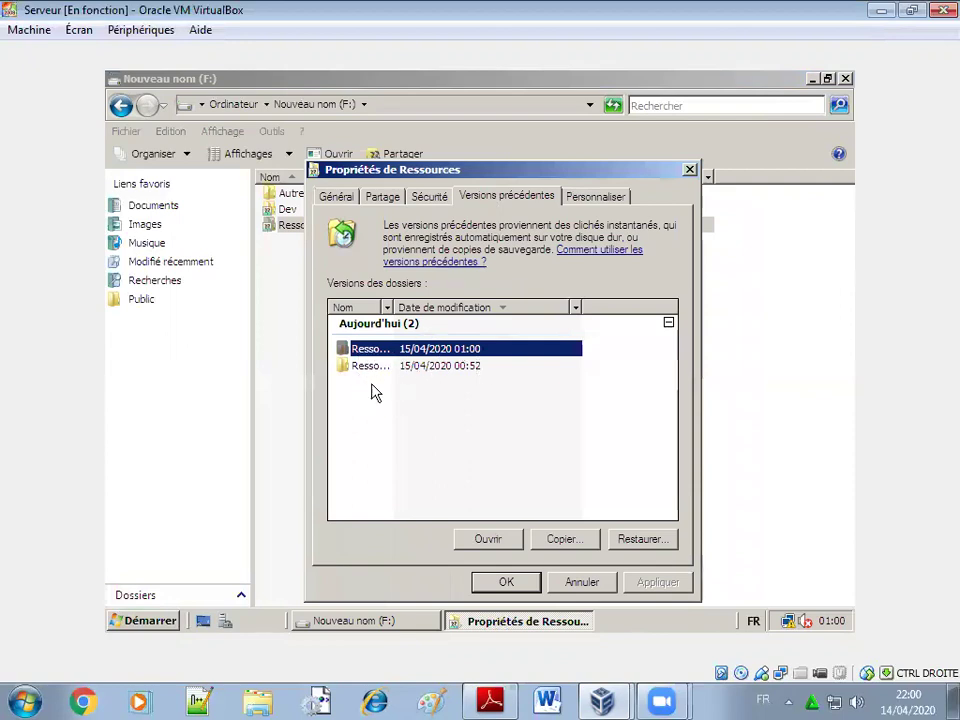
pyautogui.click(418, 366)
pyautogui.click(415, 350)
pyautogui.click(412, 366)
pyautogui.click(414, 350)
pyautogui.click(580, 582)
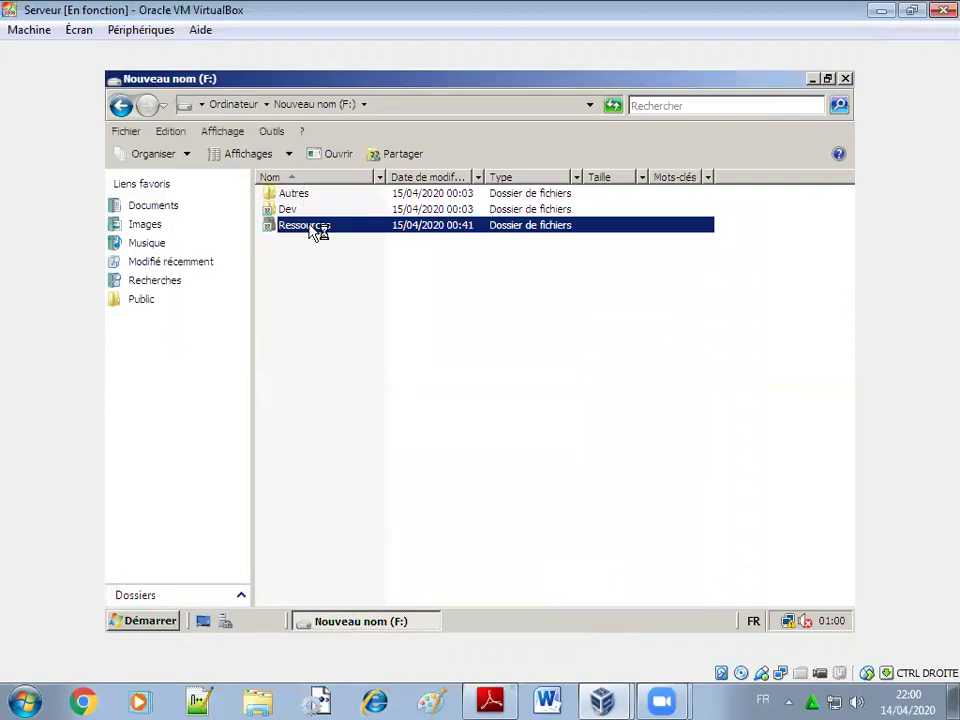
# Open the Ressources folder and delete all its contents (d1, jj, r and gg) to the Recycle Bin.
pyautogui.doubleClick(313, 228)
pyautogui.moveTo(299, 305); pyautogui.dragTo(271, 196)
pyautogui.press('Delete')
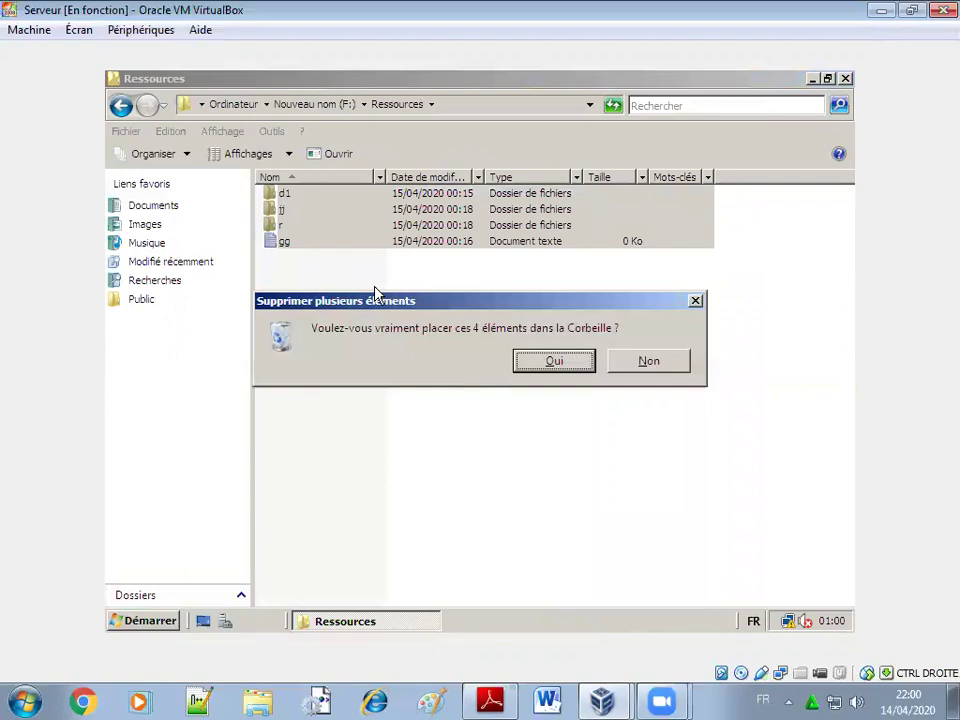
pyautogui.click(552, 366)
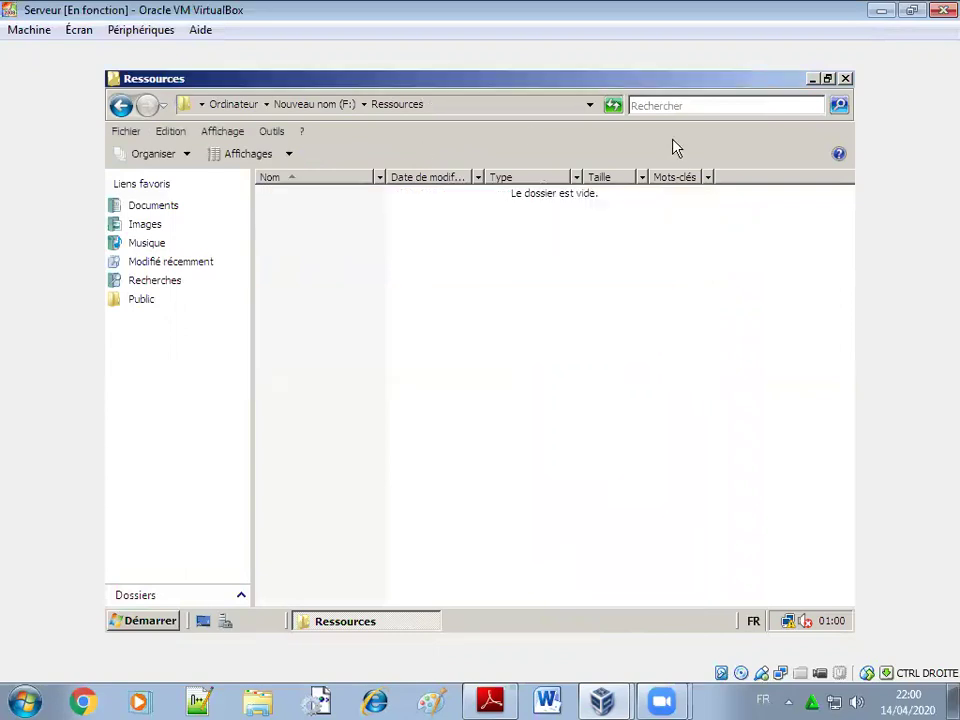
# Close the folder window, reopen drive F: from Ordinateur, and check the contents of the Ressources folder.
pyautogui.click(845, 79)
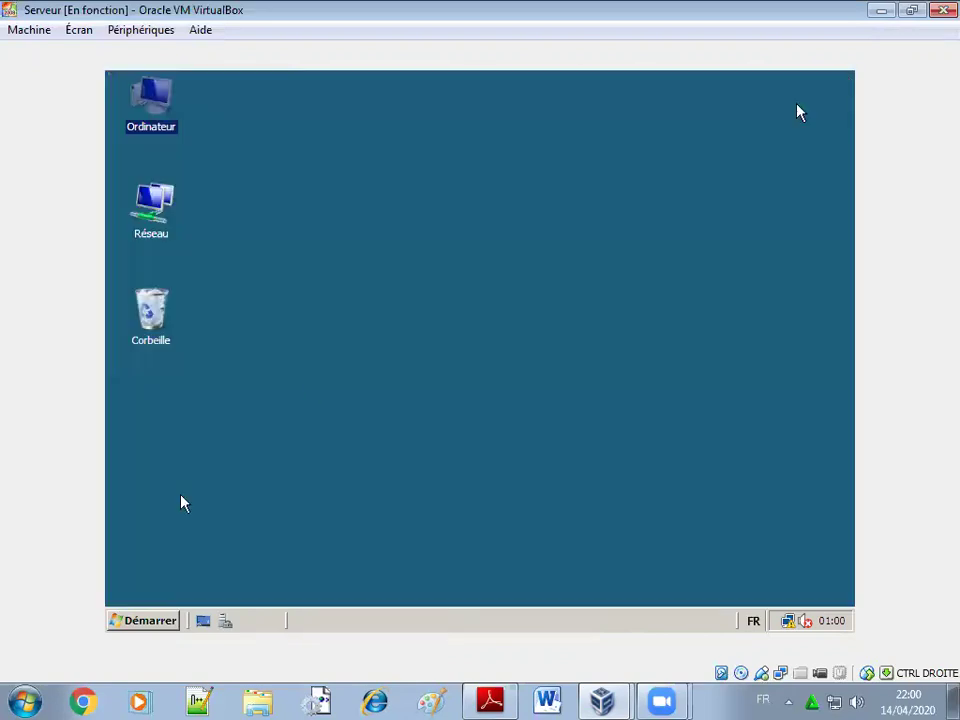
pyautogui.click(150, 619)
pyautogui.click(583, 309)
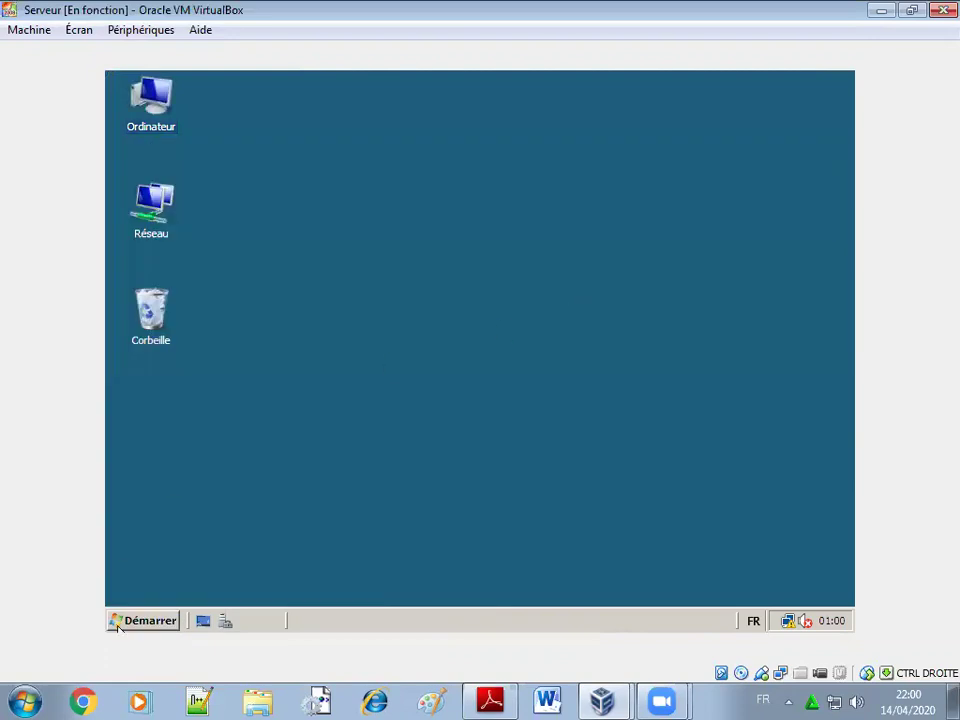
pyautogui.click(117, 622)
pyautogui.click(405, 301)
pyautogui.click(331, 256)
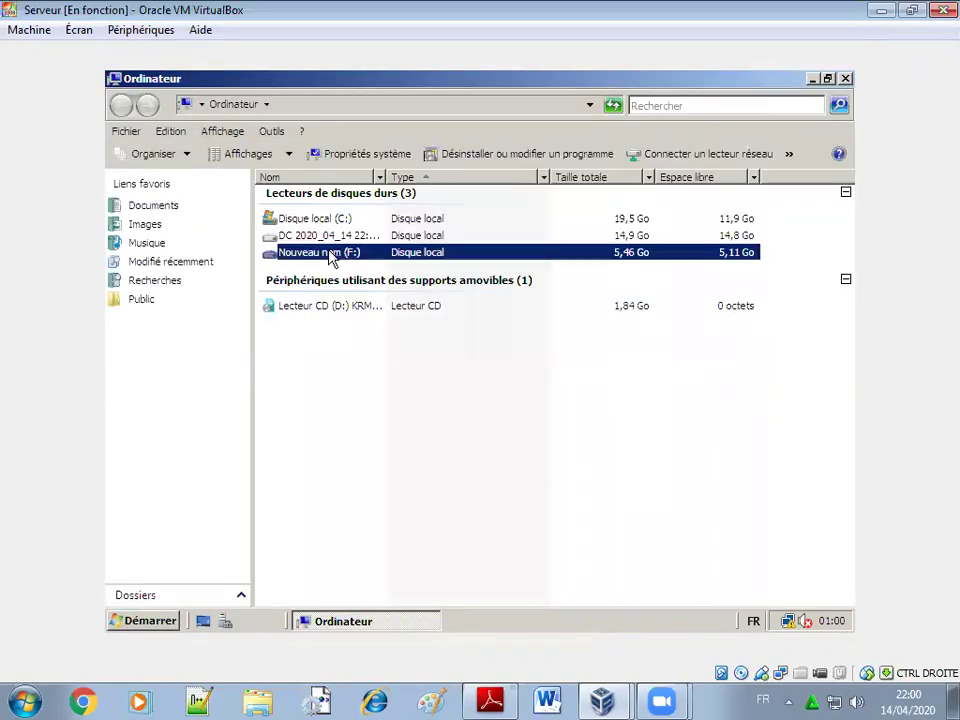
pyautogui.doubleClick(331, 256)
pyautogui.doubleClick(311, 229)
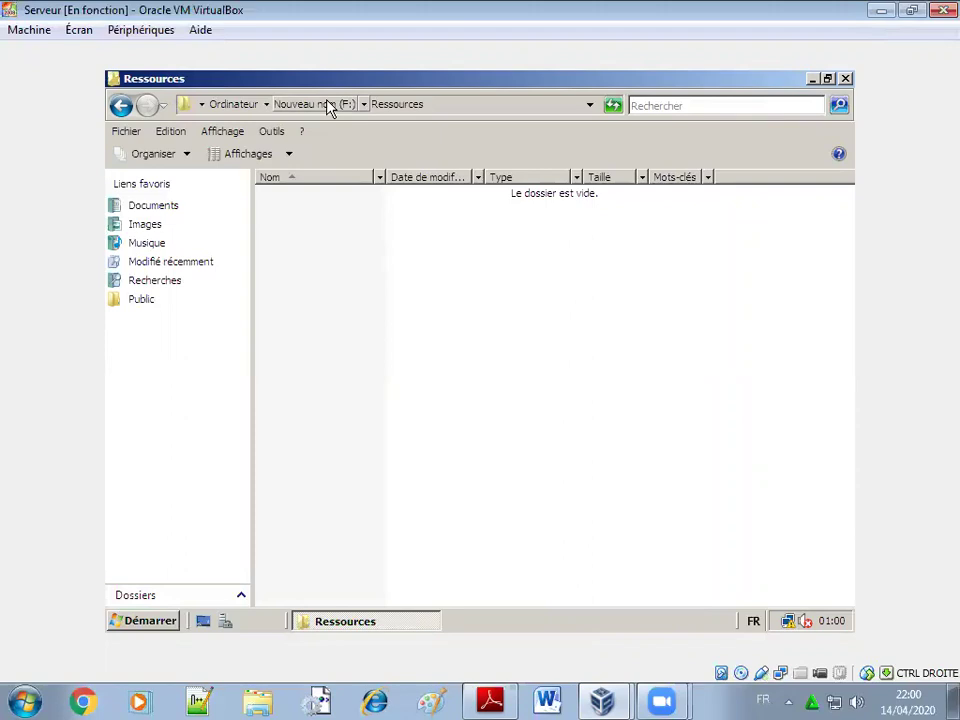
# Return to drive F: and review the previous versions in the Ressources folder's properties without restoring any.
pyautogui.click(331, 106)
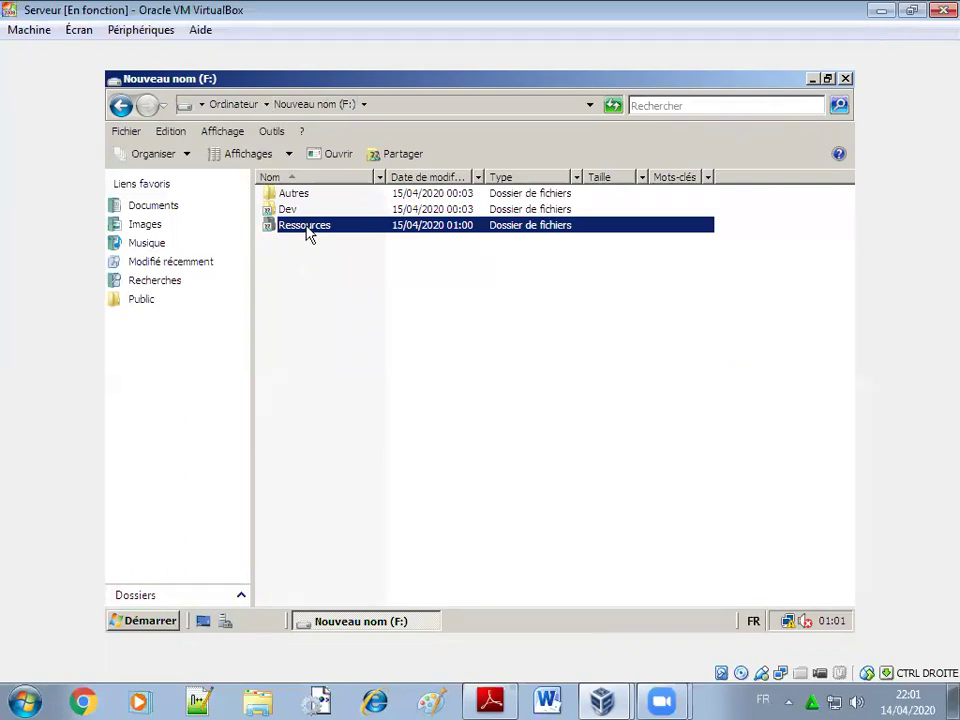
pyautogui.rightClick(307, 230)
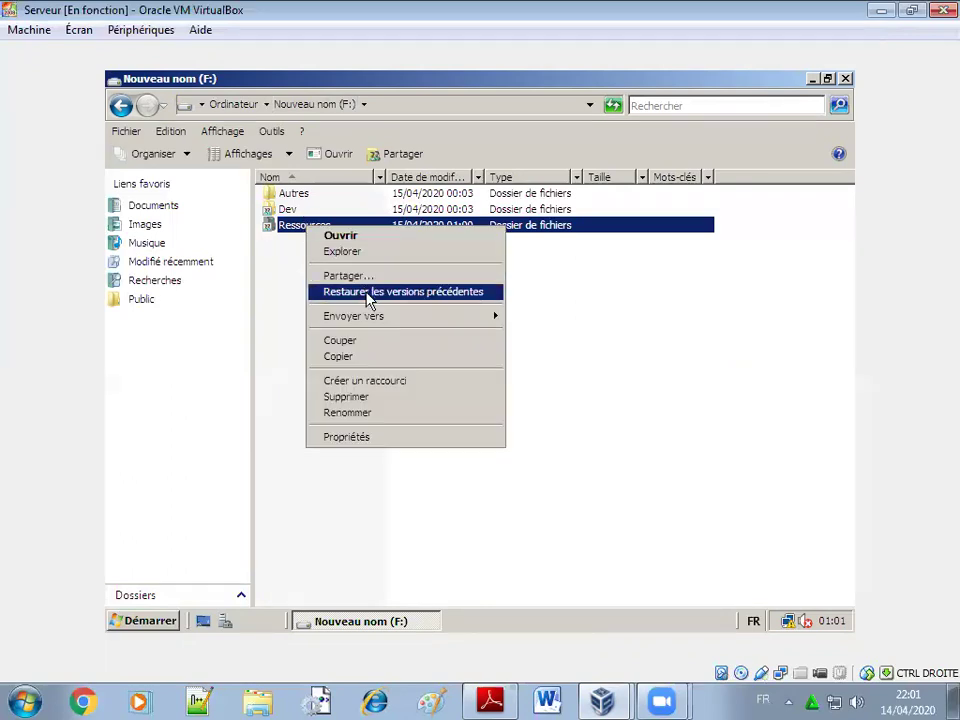
pyautogui.click(366, 438)
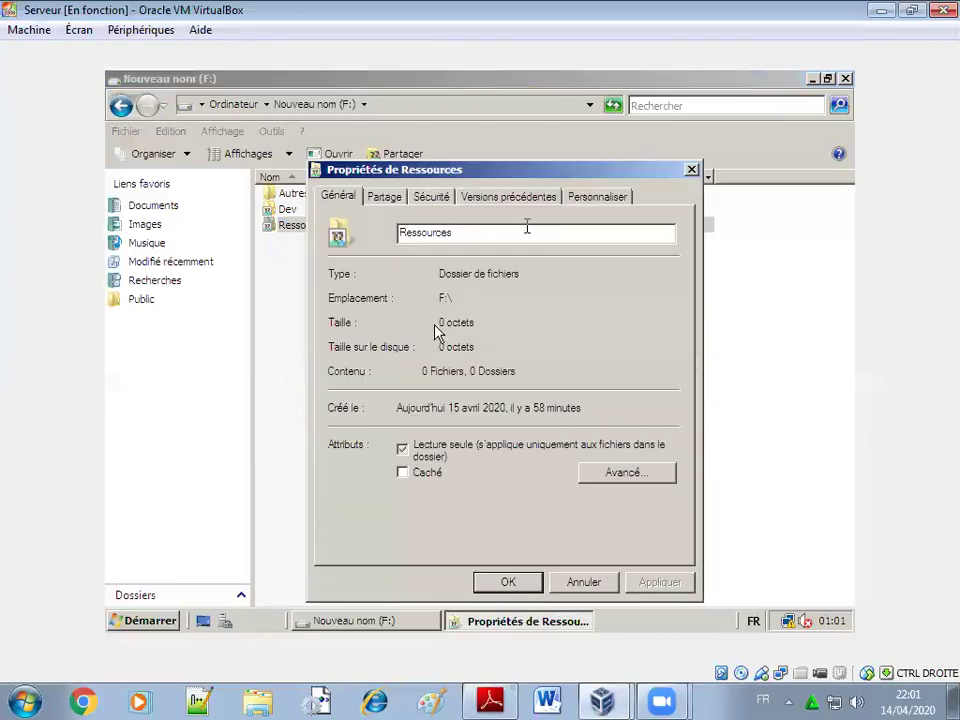
pyautogui.click(519, 200)
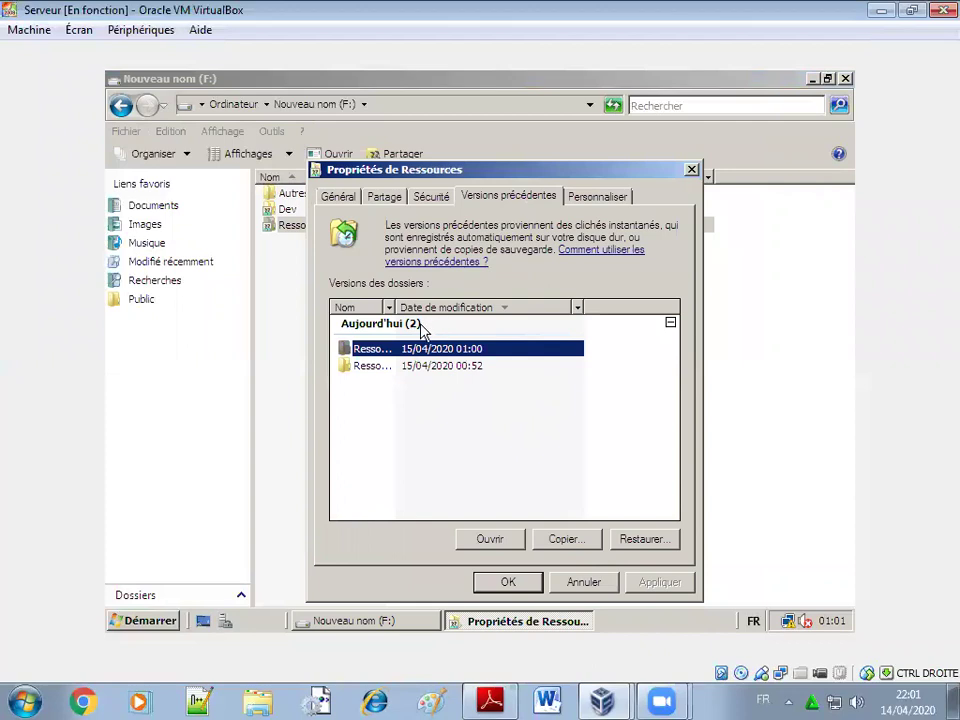
pyautogui.click(586, 581)
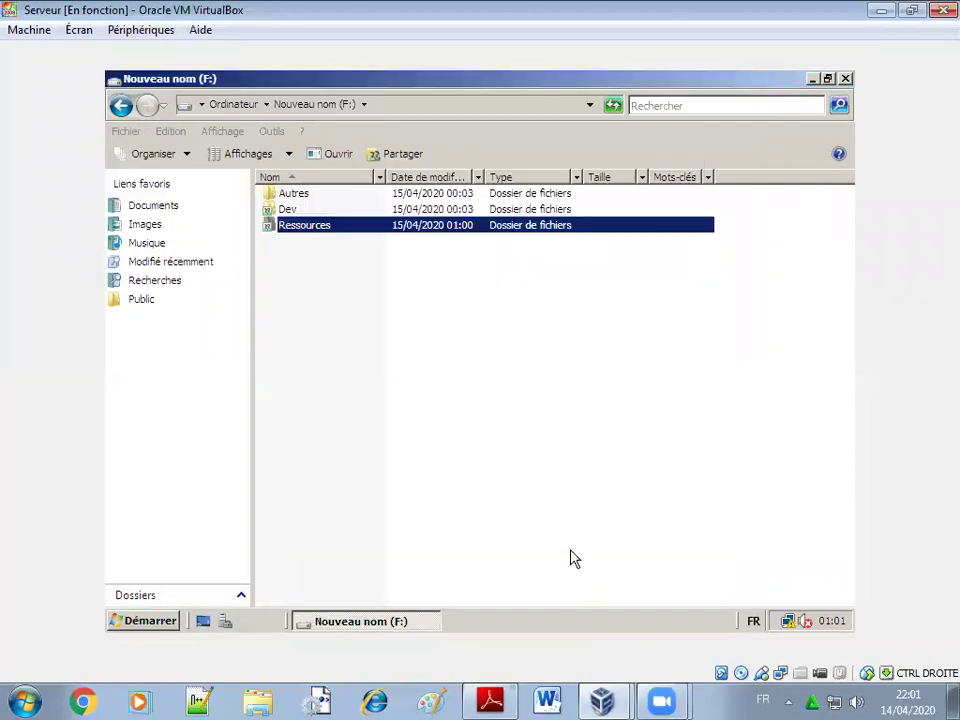
# Try to restore the Ressources folder to its previous version of 15/04/2020 00:52, and close its properties.
pyautogui.rightClick(326, 231)
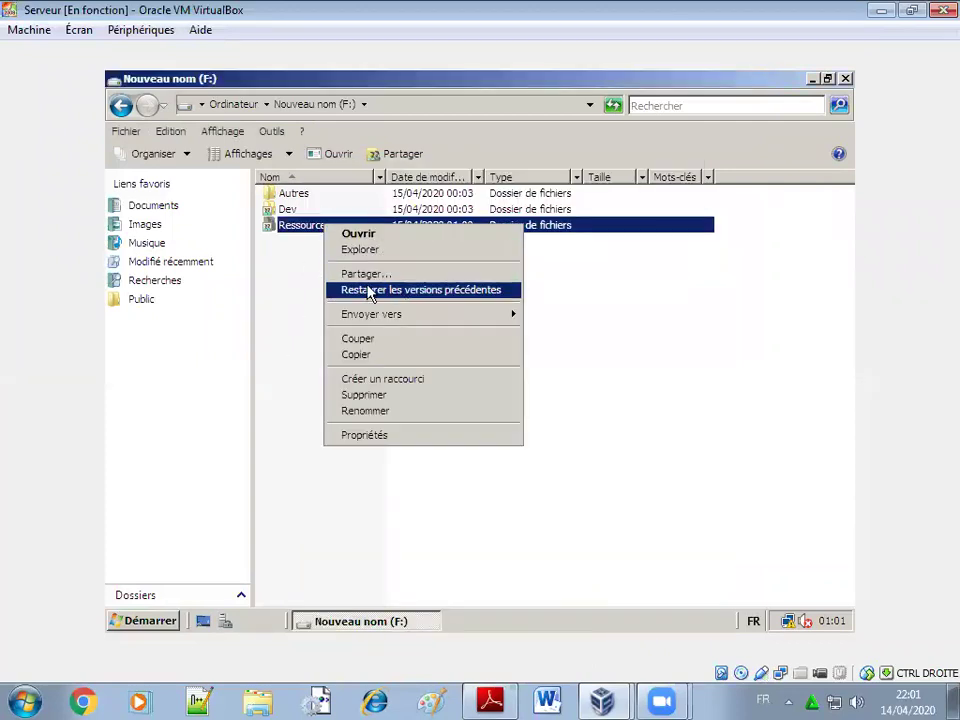
pyautogui.click(435, 296)
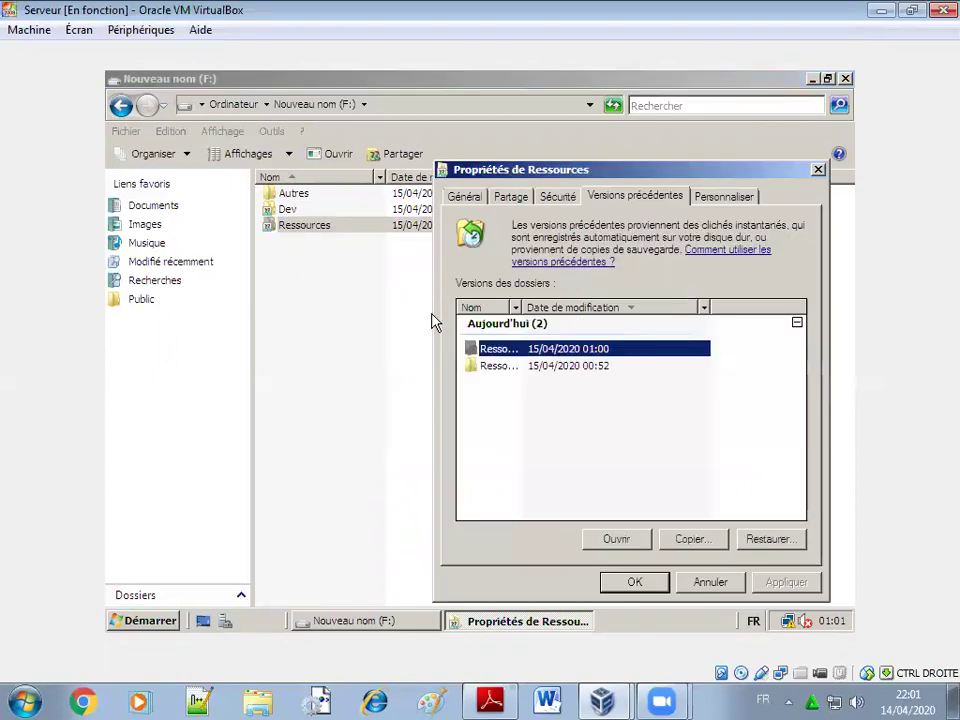
pyautogui.click(555, 366)
pyautogui.click(770, 543)
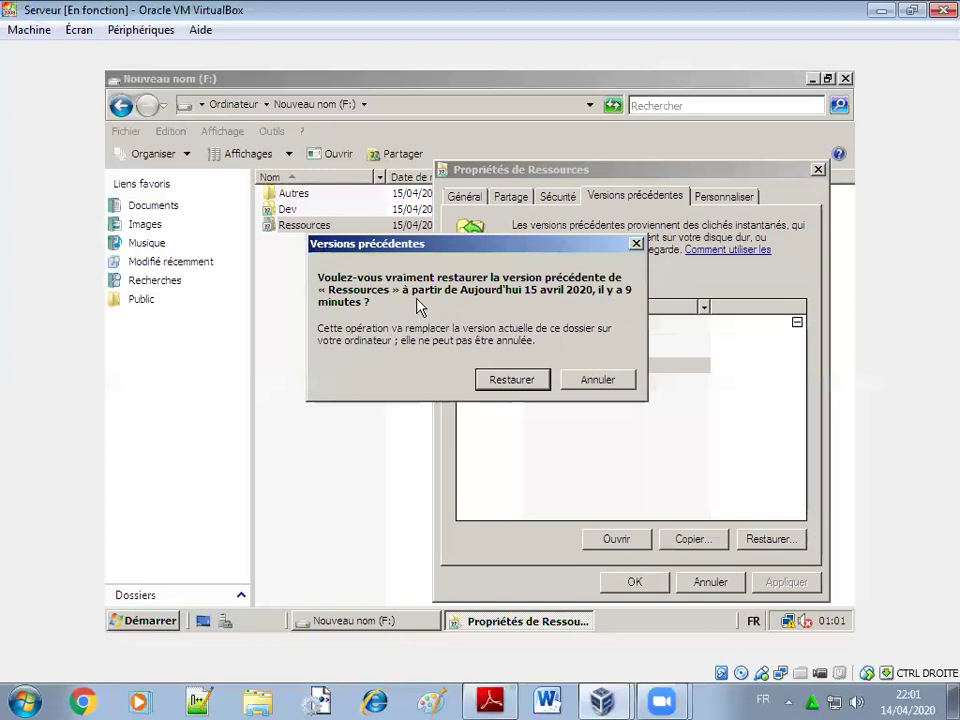
pyautogui.click(524, 386)
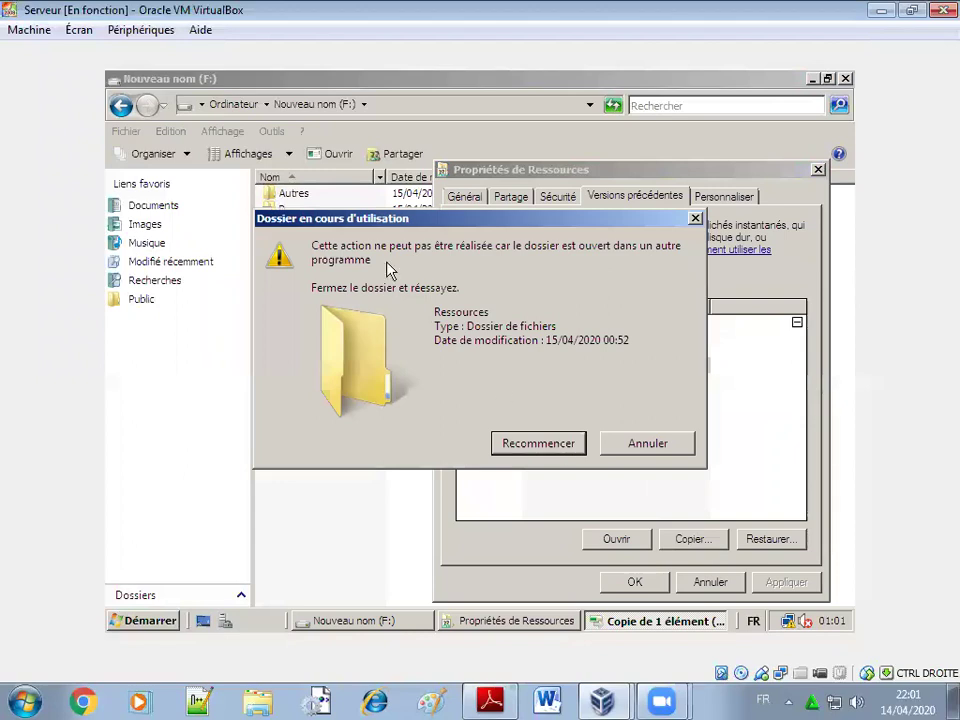
pyautogui.click(658, 447)
pyautogui.click(617, 412)
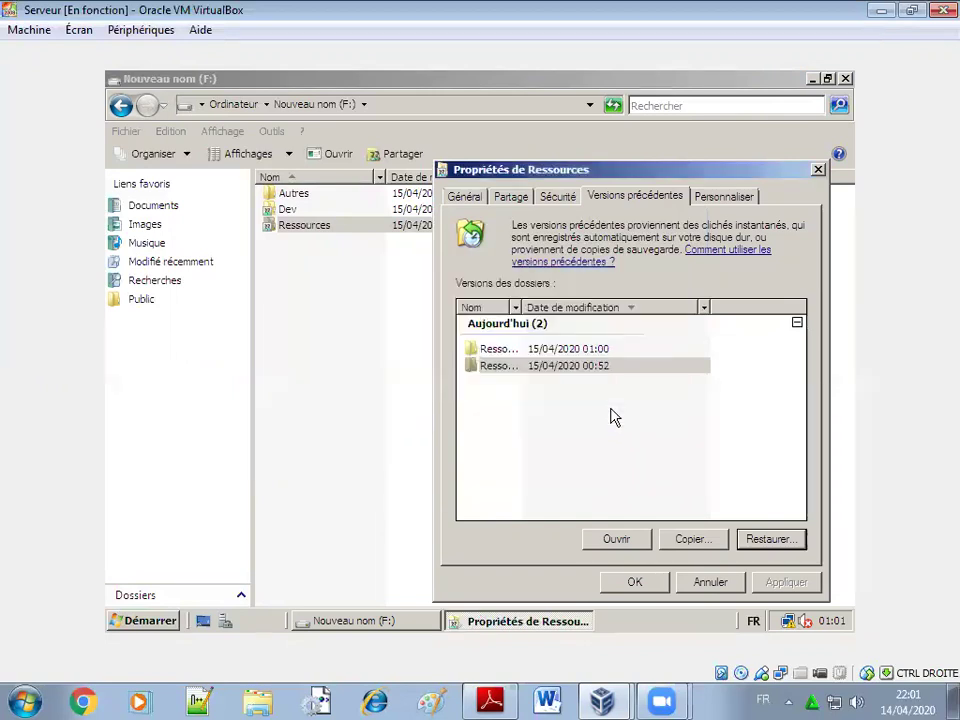
pyautogui.click(708, 581)
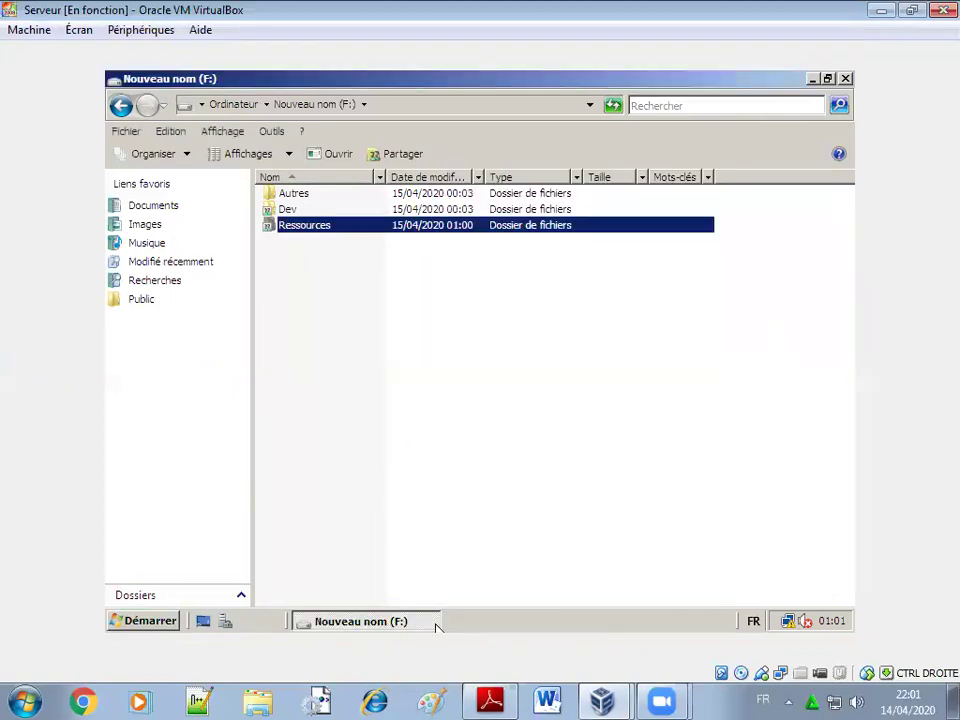
# Close the drive F: window and restart the server, giving "Matériel : maintenance (planifiée)" as the reason.
pyautogui.click(845, 78)
pyautogui.click(150, 621)
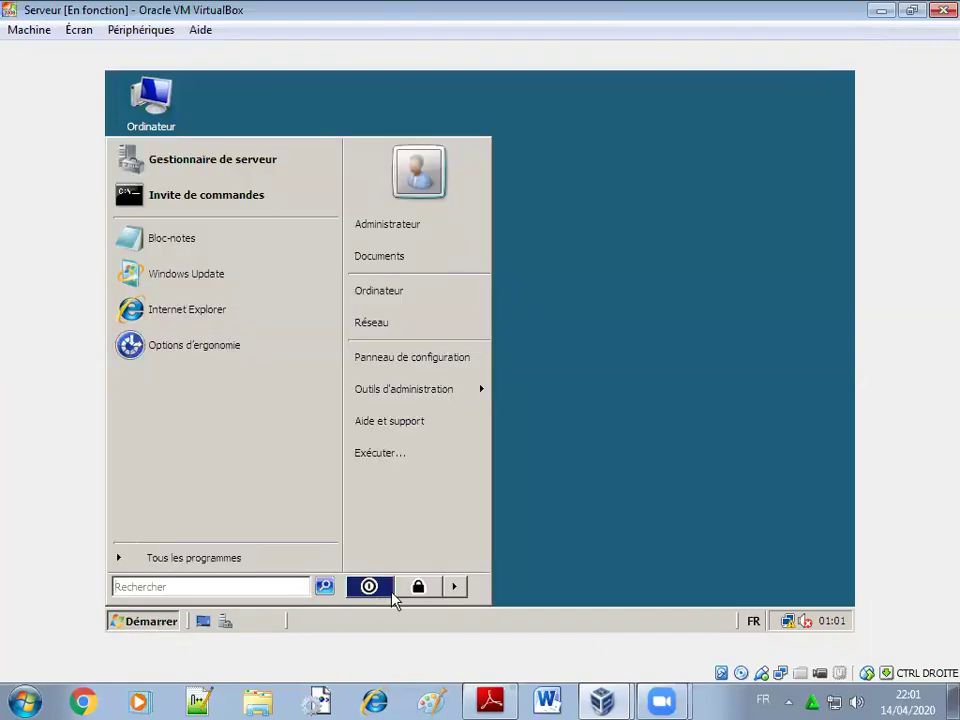
pyautogui.click(455, 588)
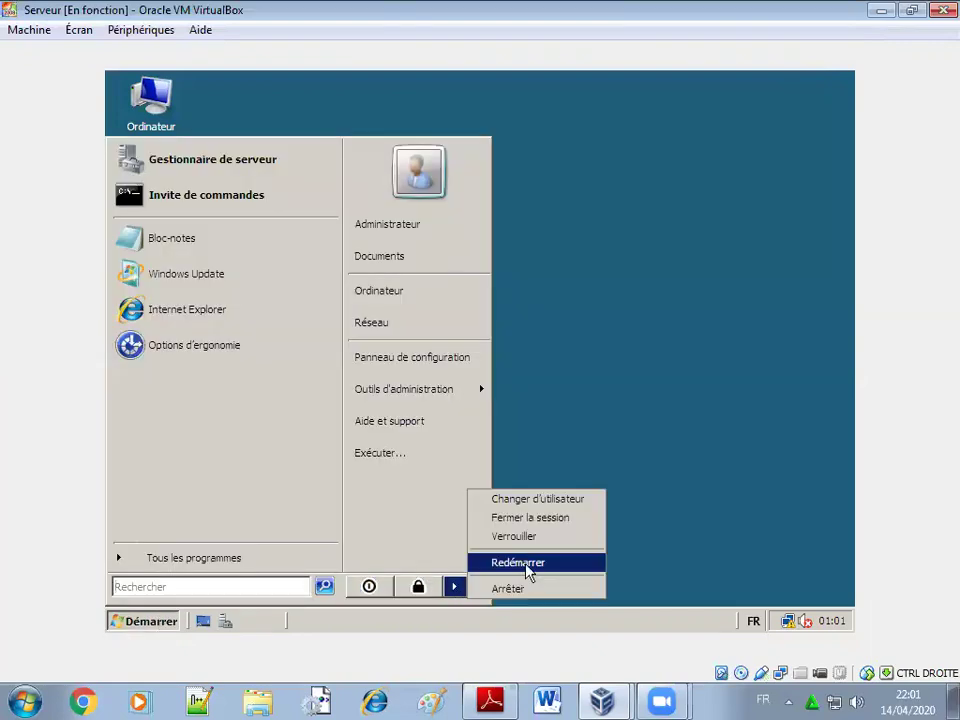
pyautogui.click(528, 563)
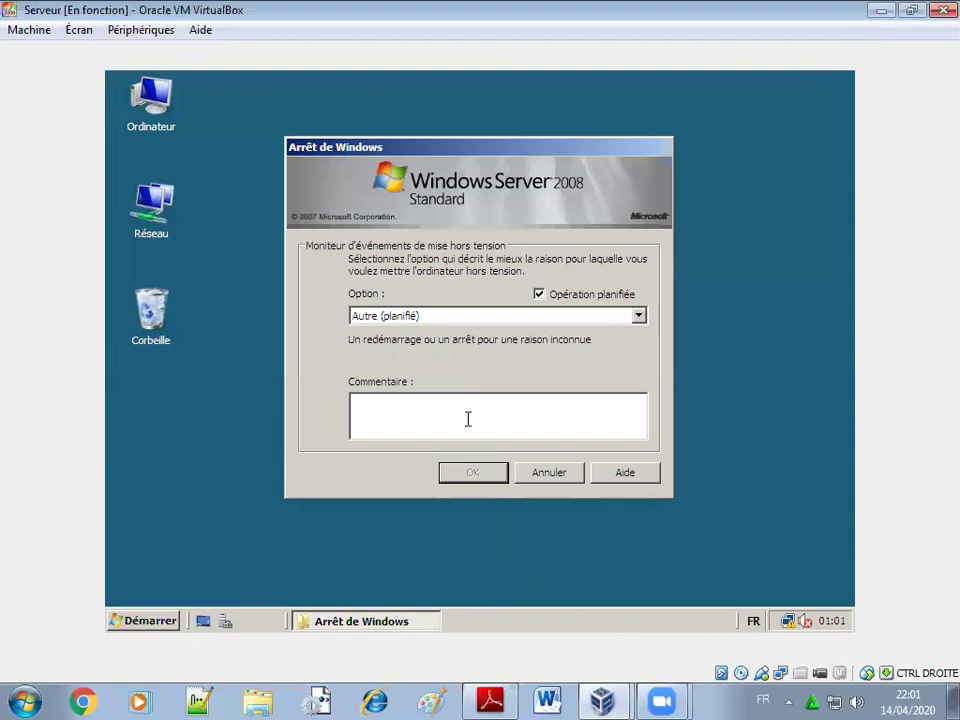
pyautogui.click(640, 316)
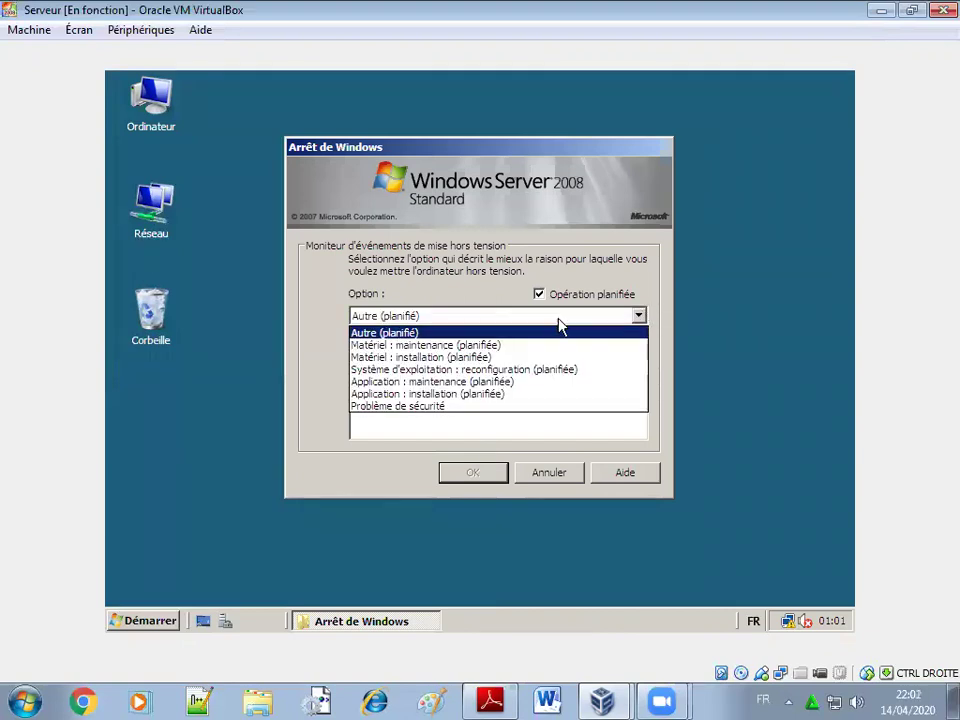
pyautogui.click(466, 343)
pyautogui.click(465, 476)
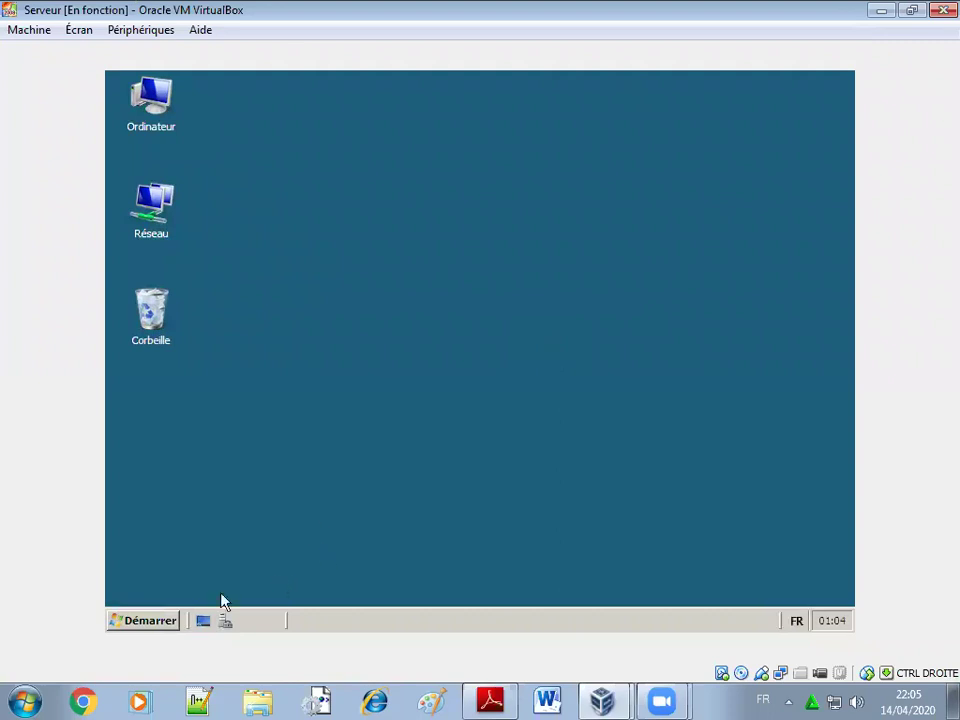
# Open drive F: from Ordinateur and check the contents of the Ressources folder.
pyautogui.click(152, 621)
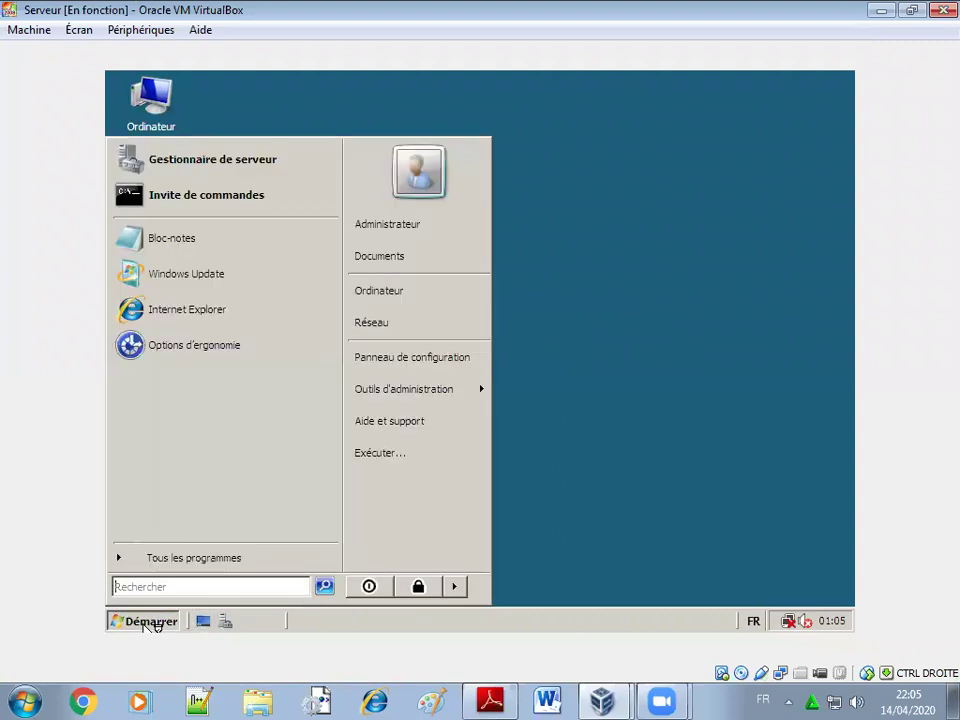
pyautogui.click(413, 292)
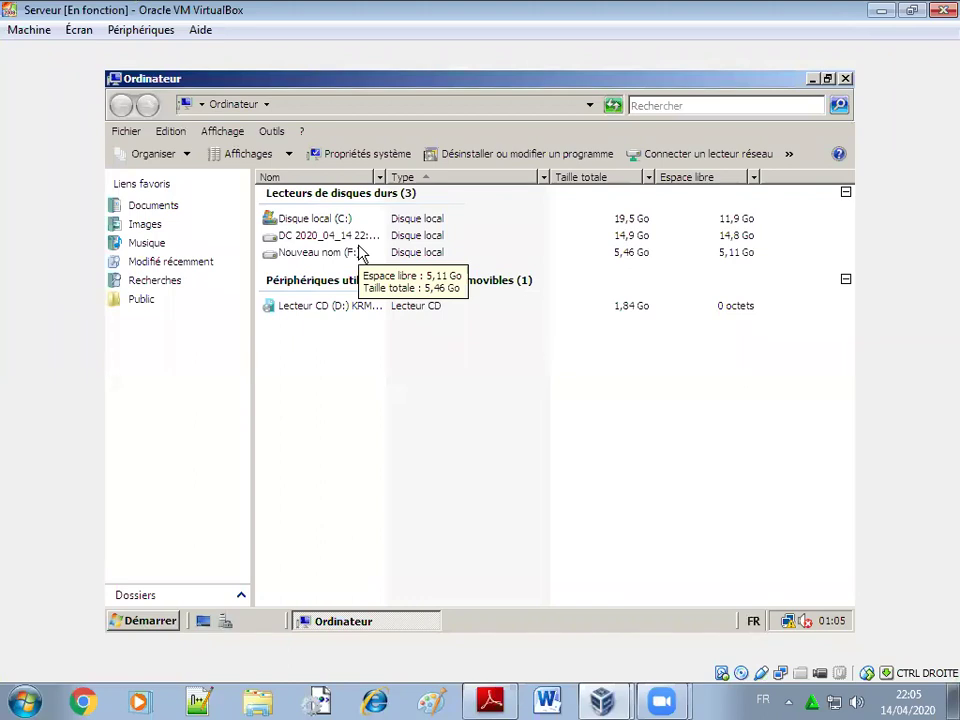
pyautogui.doubleClick(322, 252)
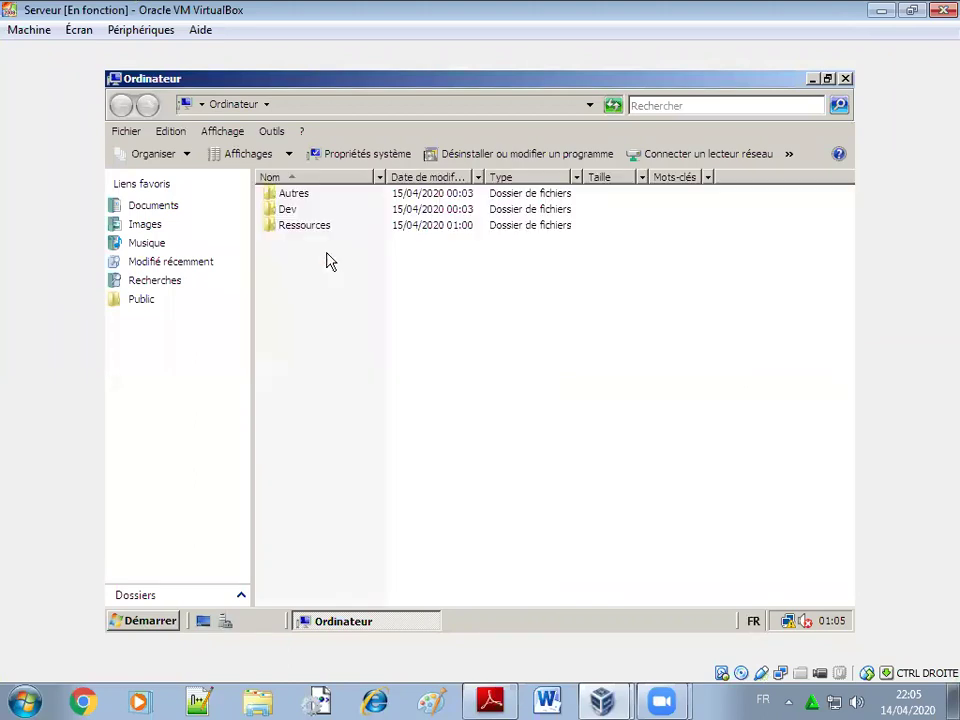
pyautogui.doubleClick(300, 226)
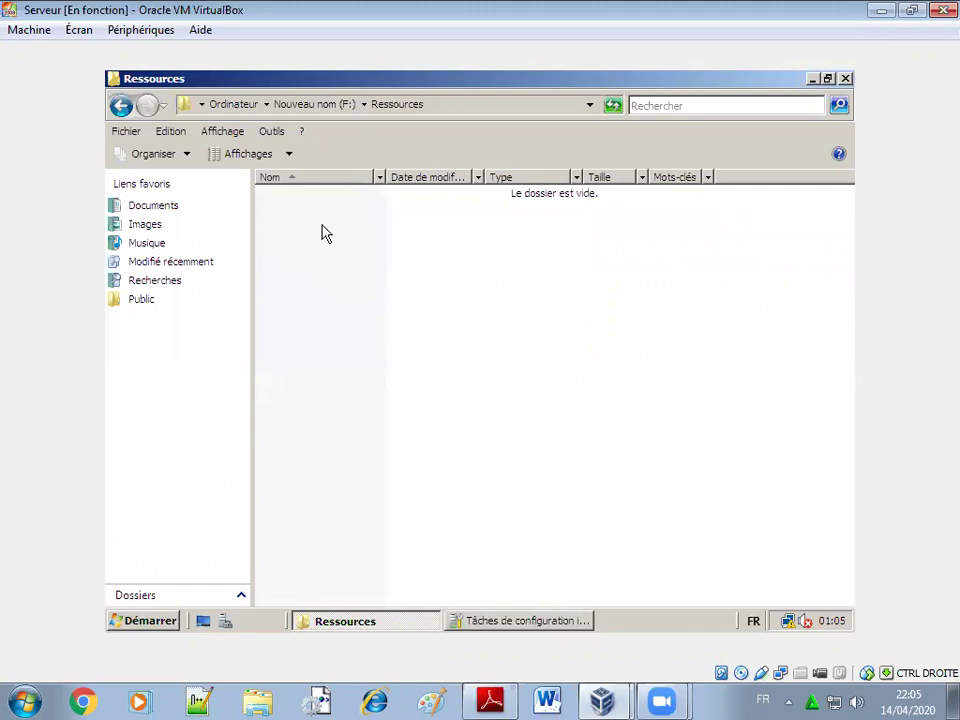
# From drive F:, restore the Ressources folder to its previous version of 15/04/2020 00:52, and open the folder to check its contents.
pyautogui.click(316, 104)
pyautogui.moveTo(300, 232)
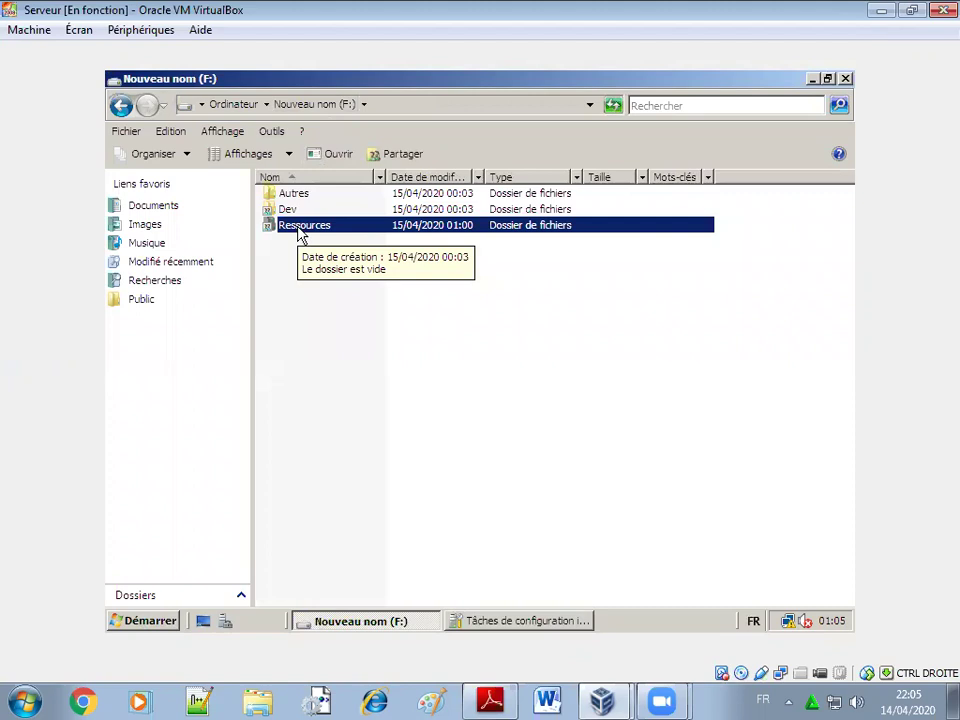
pyautogui.rightClick(300, 232)
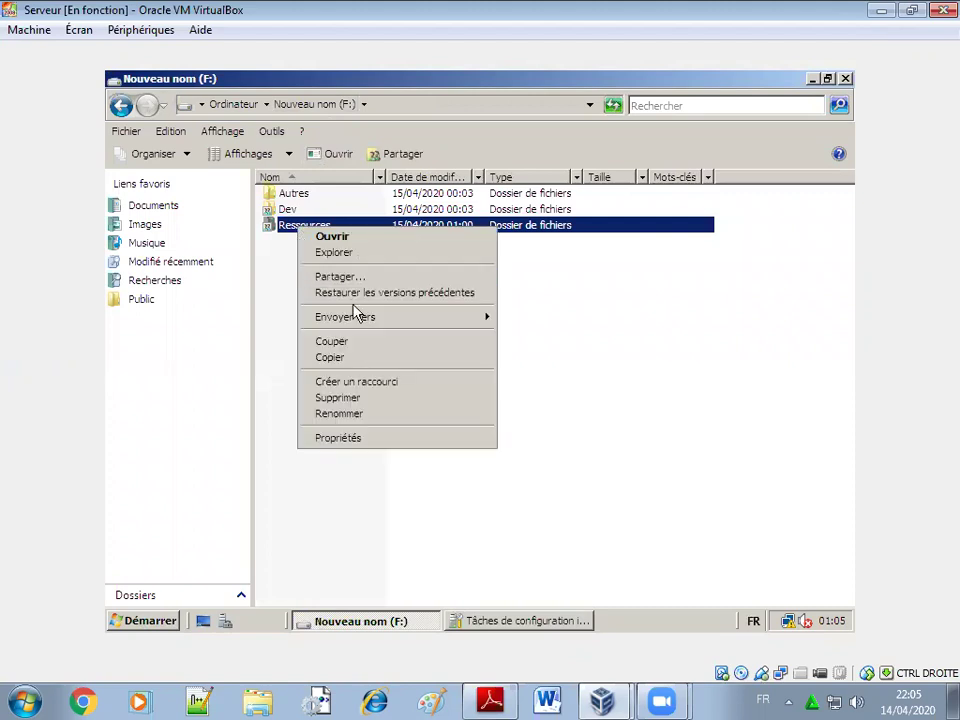
pyautogui.click(377, 297)
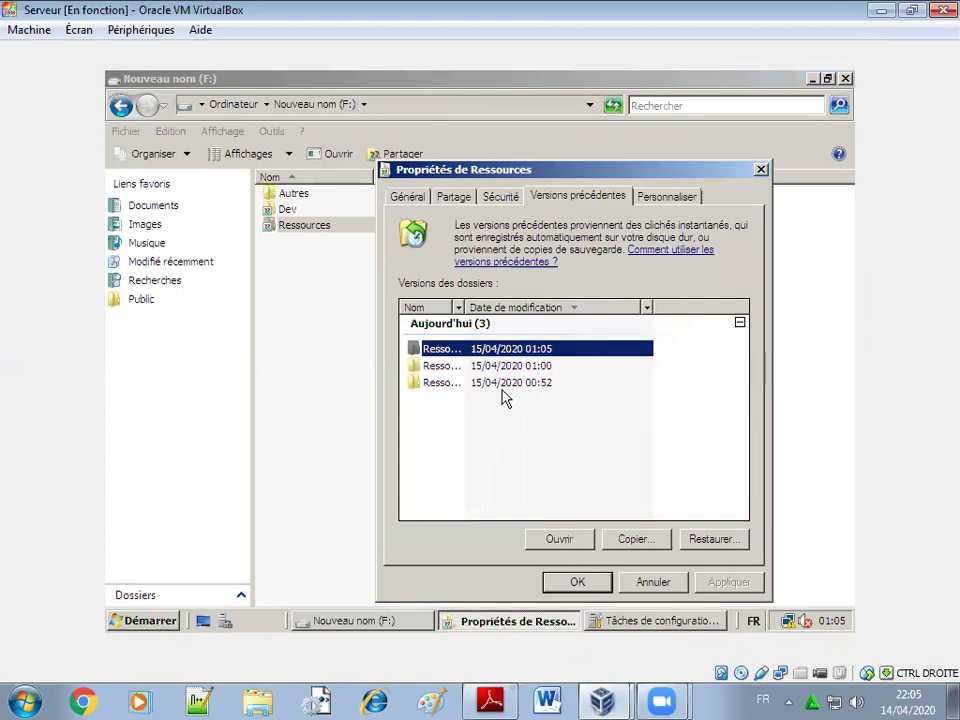
pyautogui.click(476, 392)
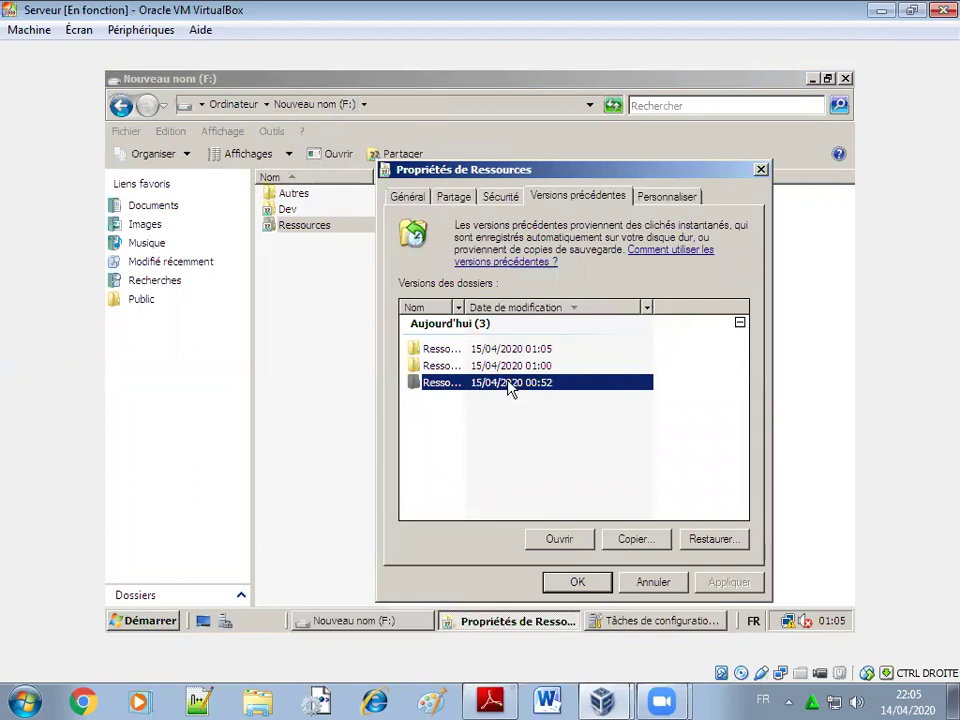
pyautogui.click(707, 543)
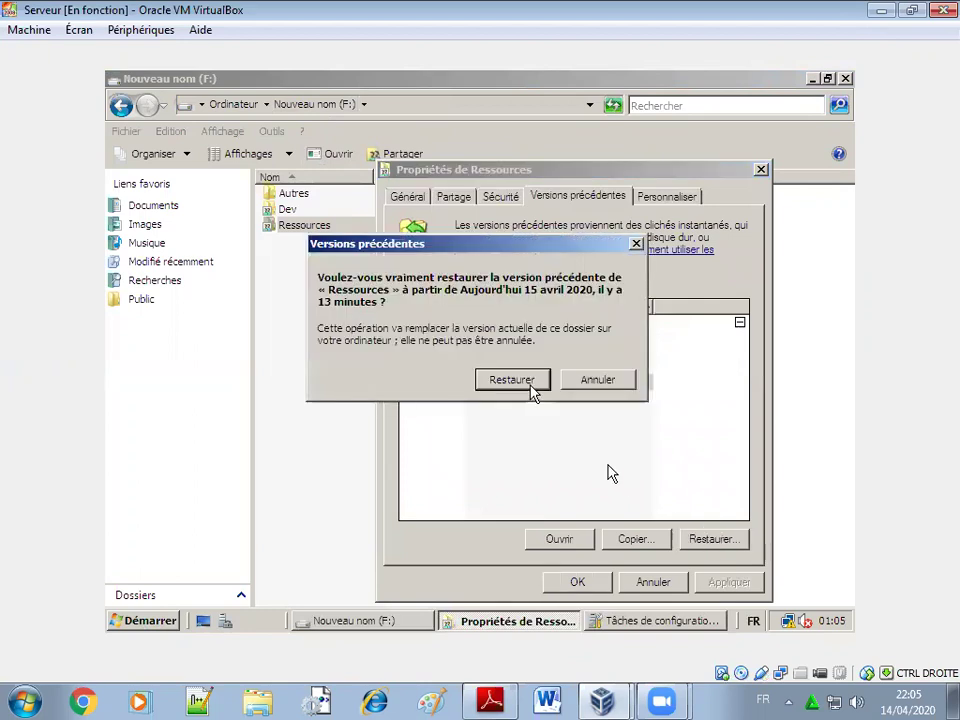
pyautogui.click(532, 383)
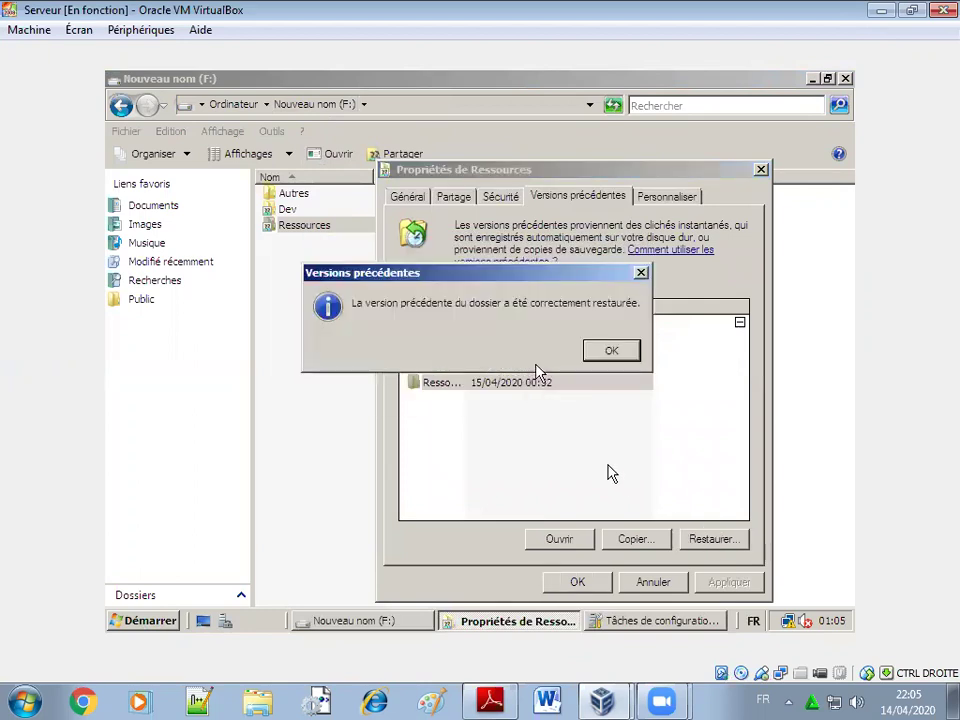
pyautogui.click(613, 353)
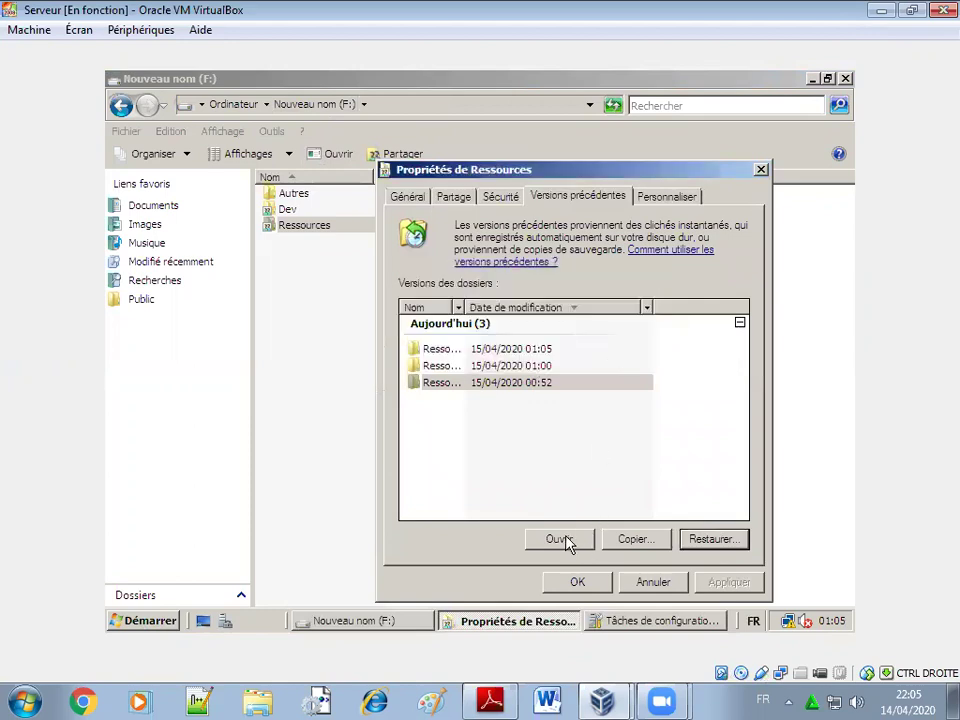
pyautogui.click(585, 583)
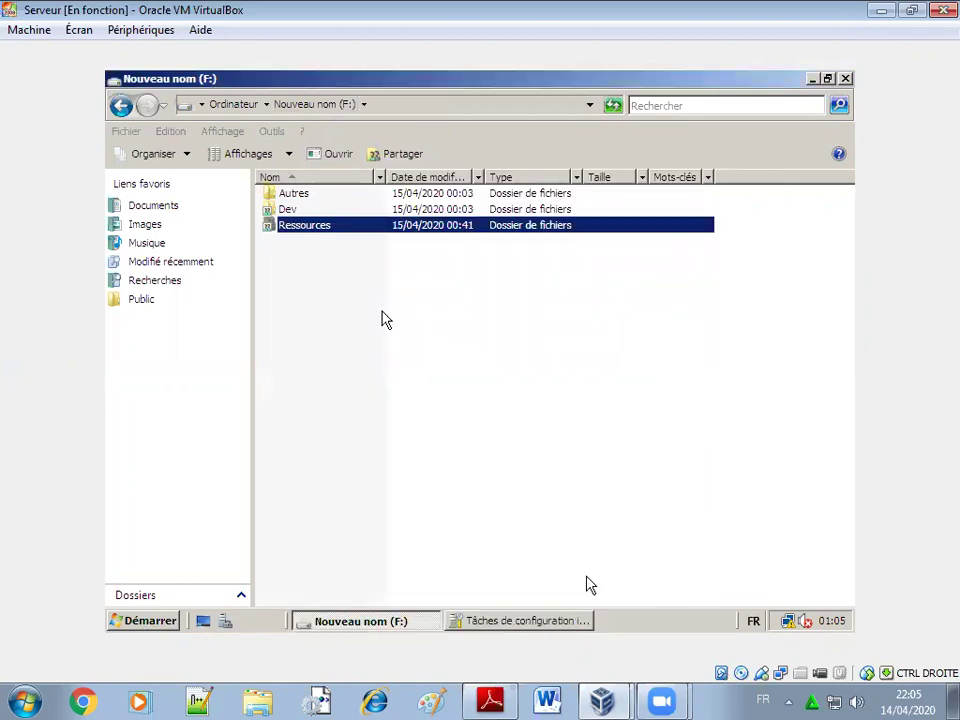
pyautogui.doubleClick(300, 230)
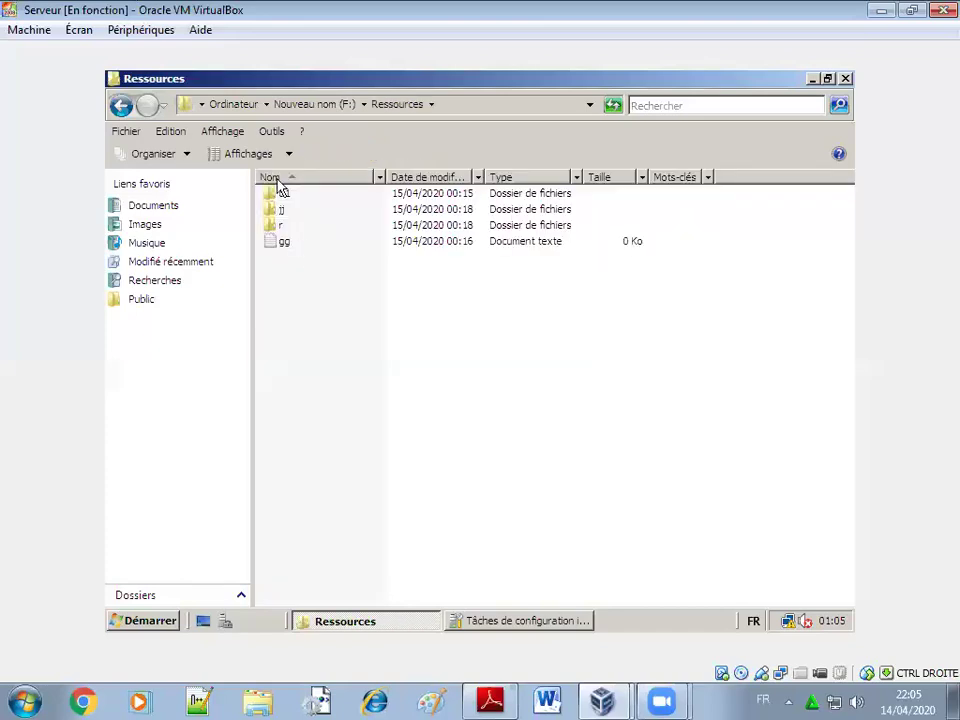